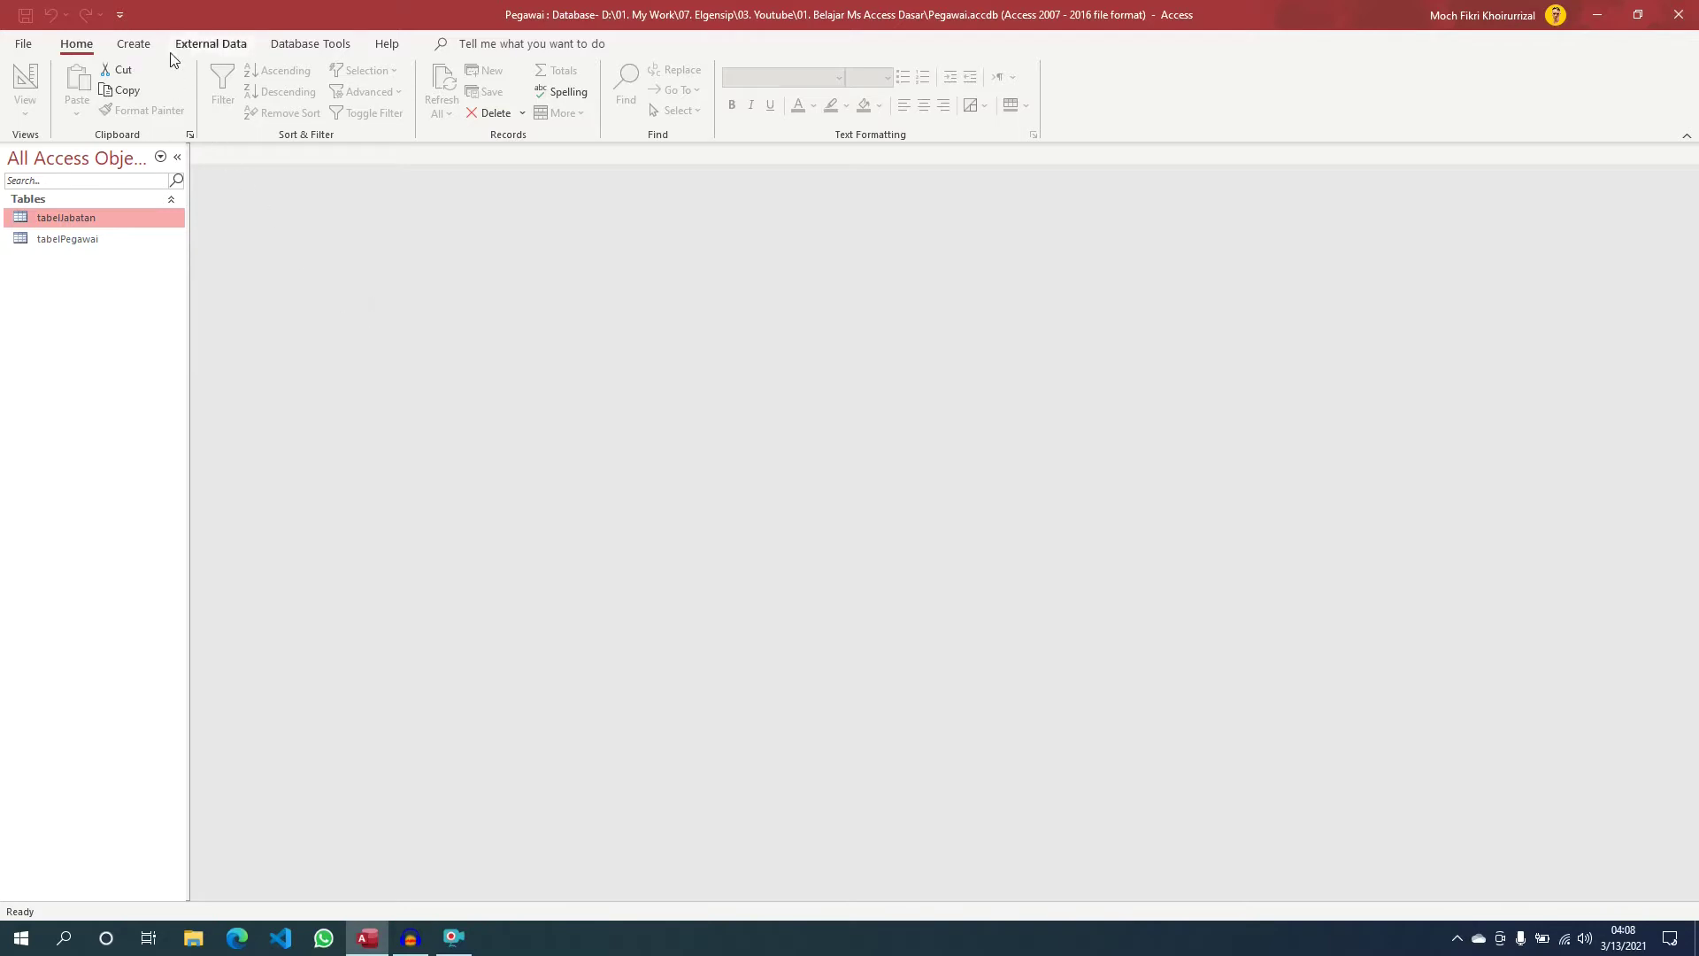
Start a Form Wizard form based on tabelPegawai and include all of its fields
{"action": "left_click", "coordinate": [135, 44]}
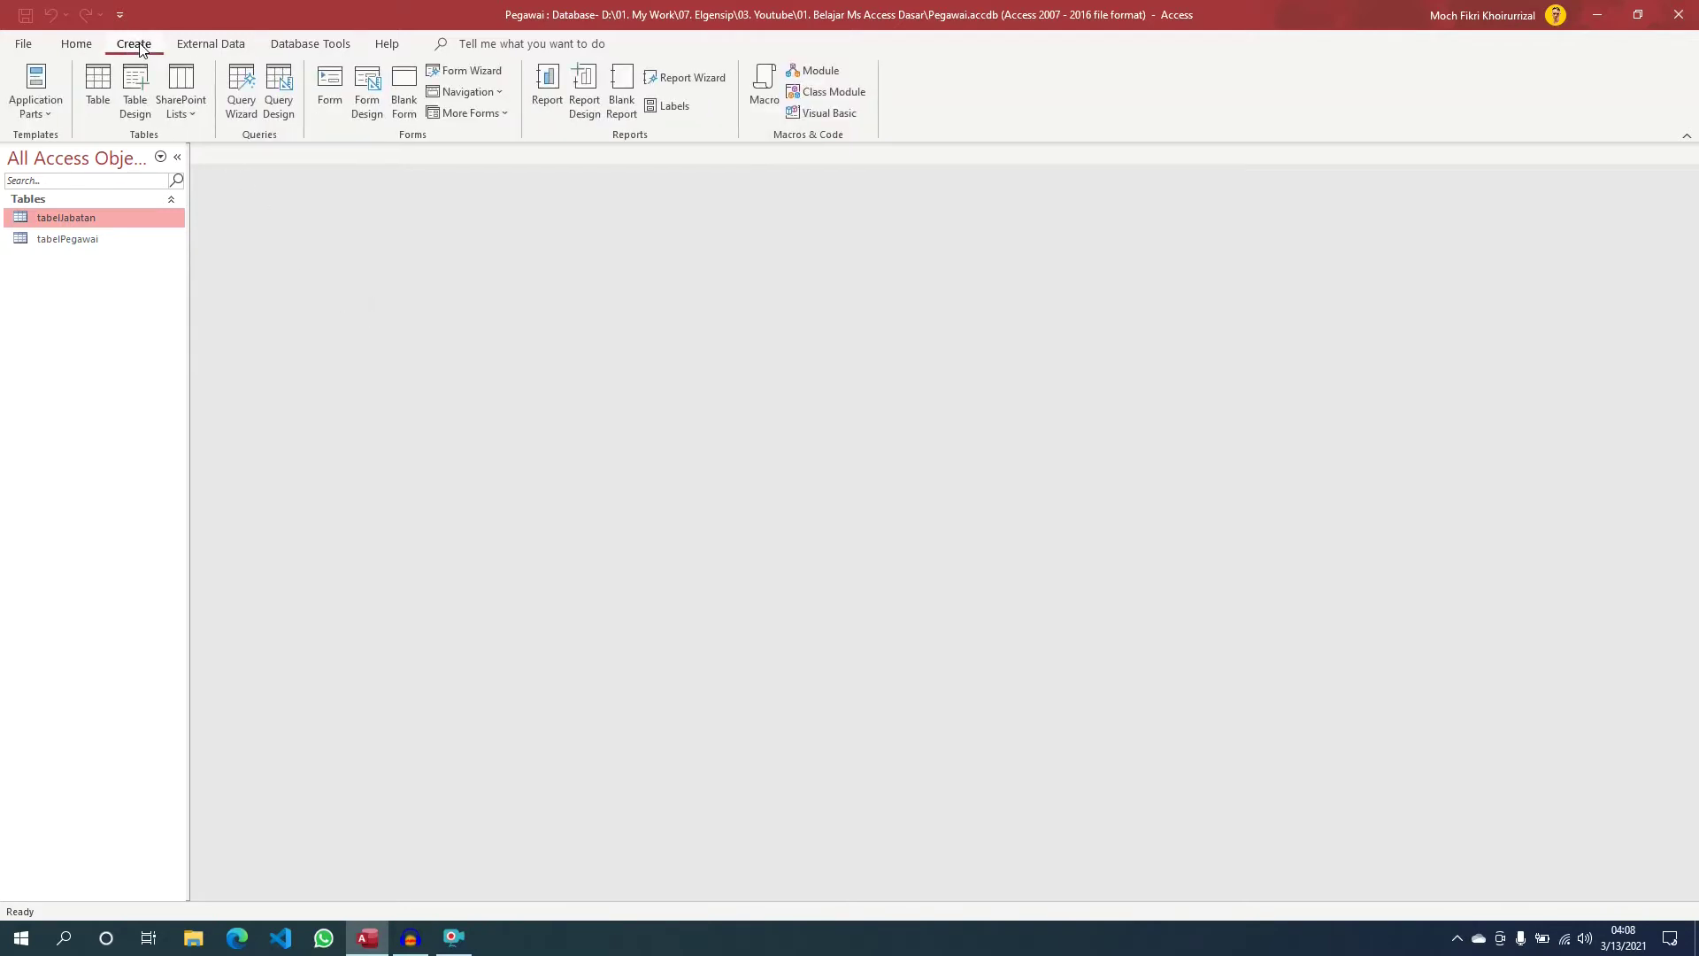
{"action": "left_click", "coordinate": [474, 71]}
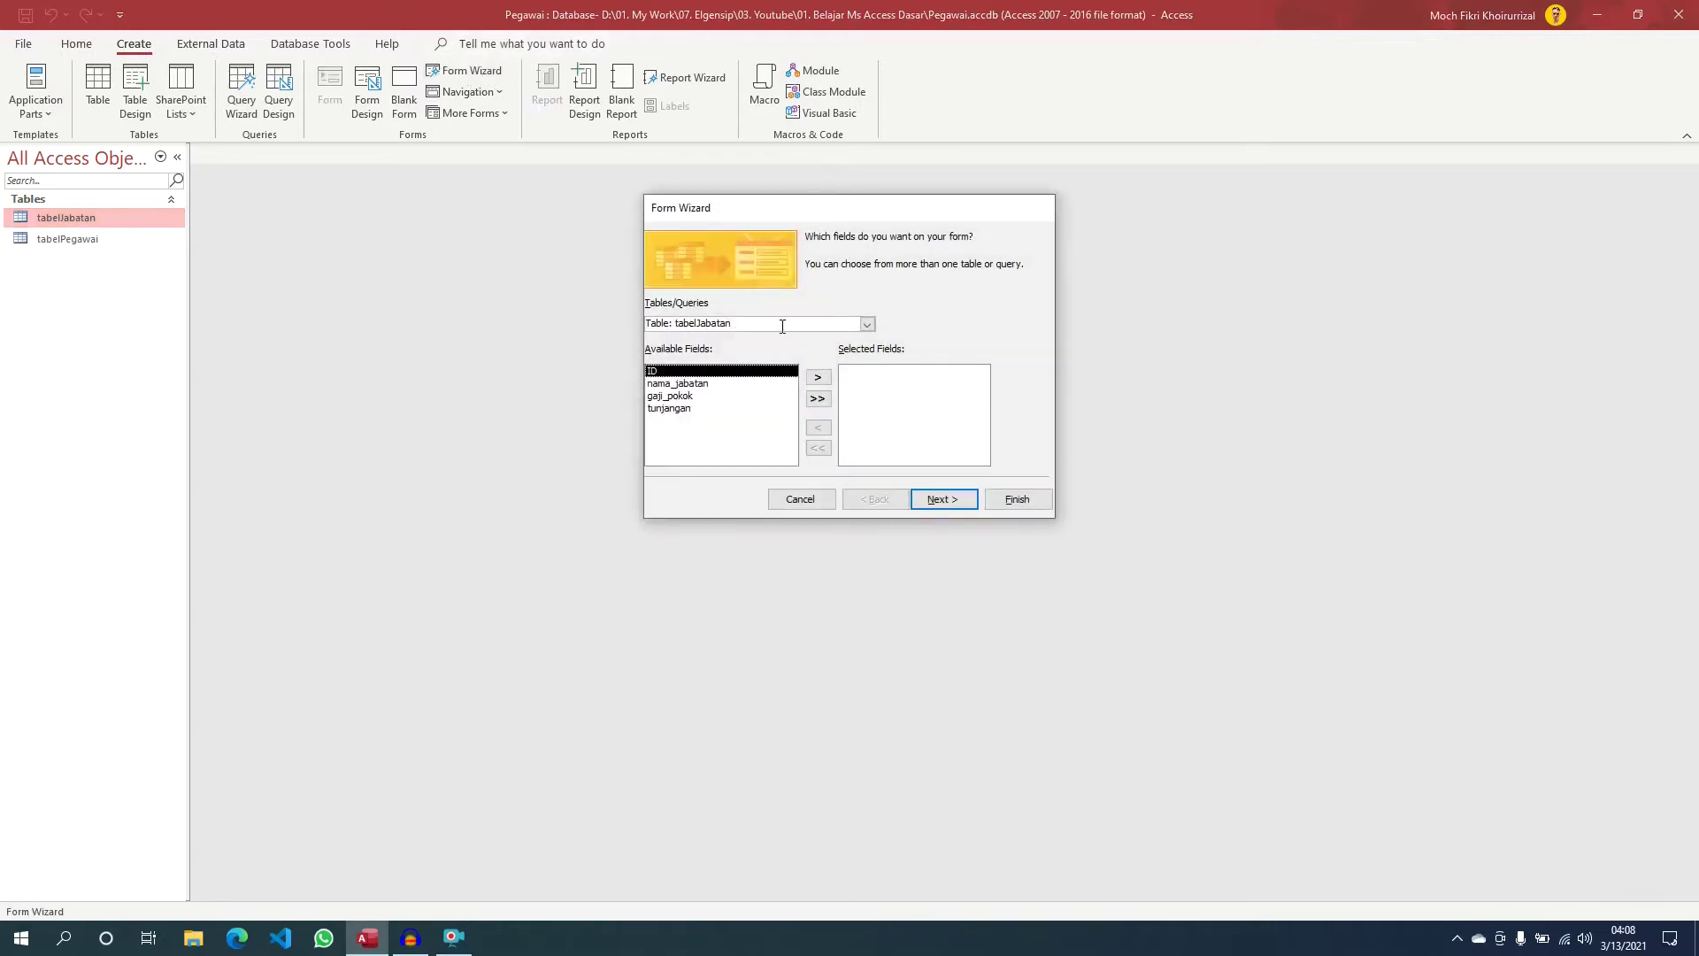
{"action": "left_click", "coordinate": [867, 324]}
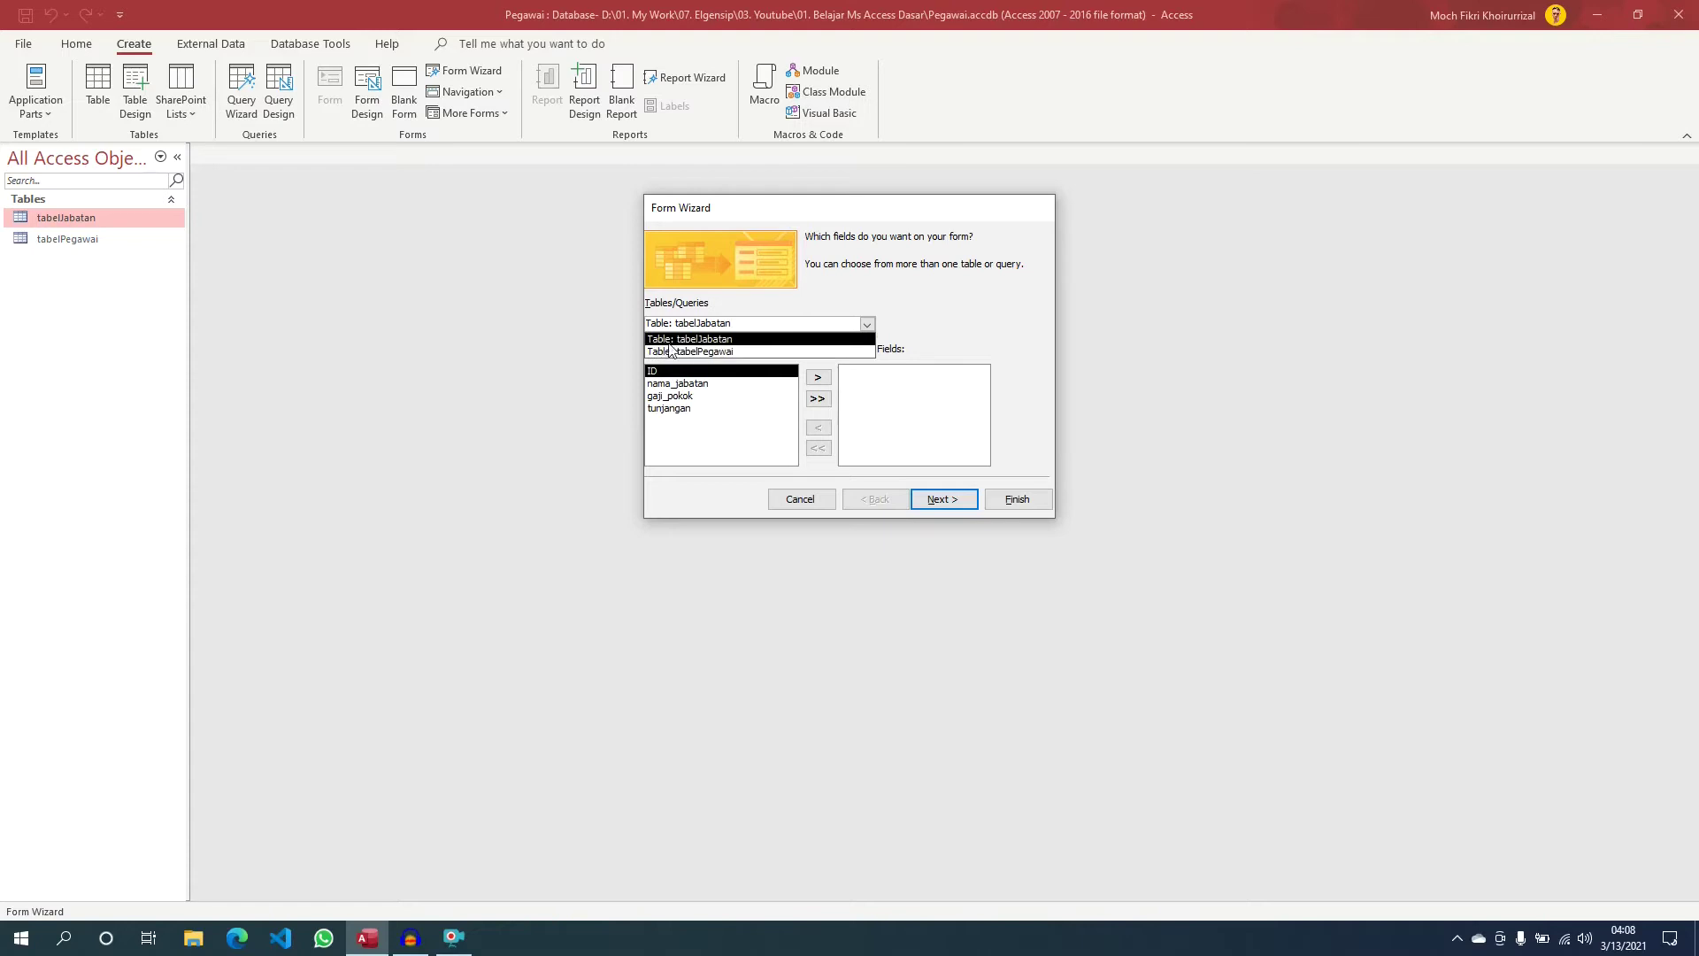
{"action": "left_click", "coordinate": [718, 352]}
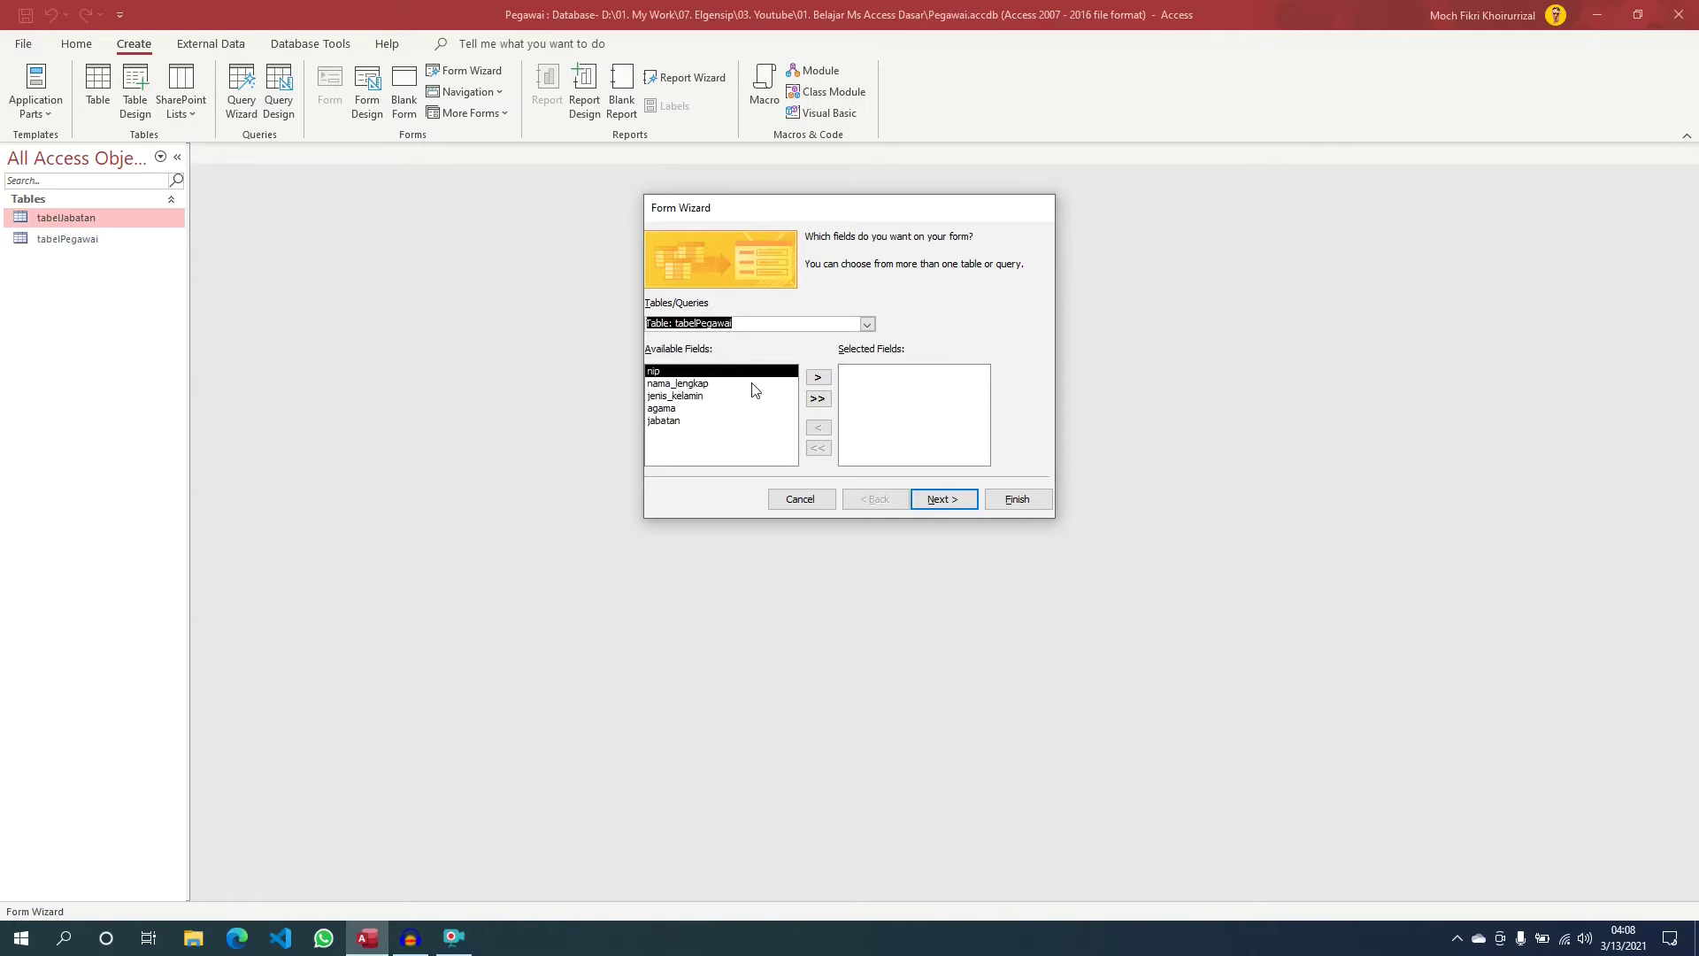
{"action": "left_click", "coordinate": [818, 399]}
Keep the Columnar layout, title the form formPegawai and finish the wizard, opening the form to view information
{"action": "left_click", "coordinate": [929, 499]}
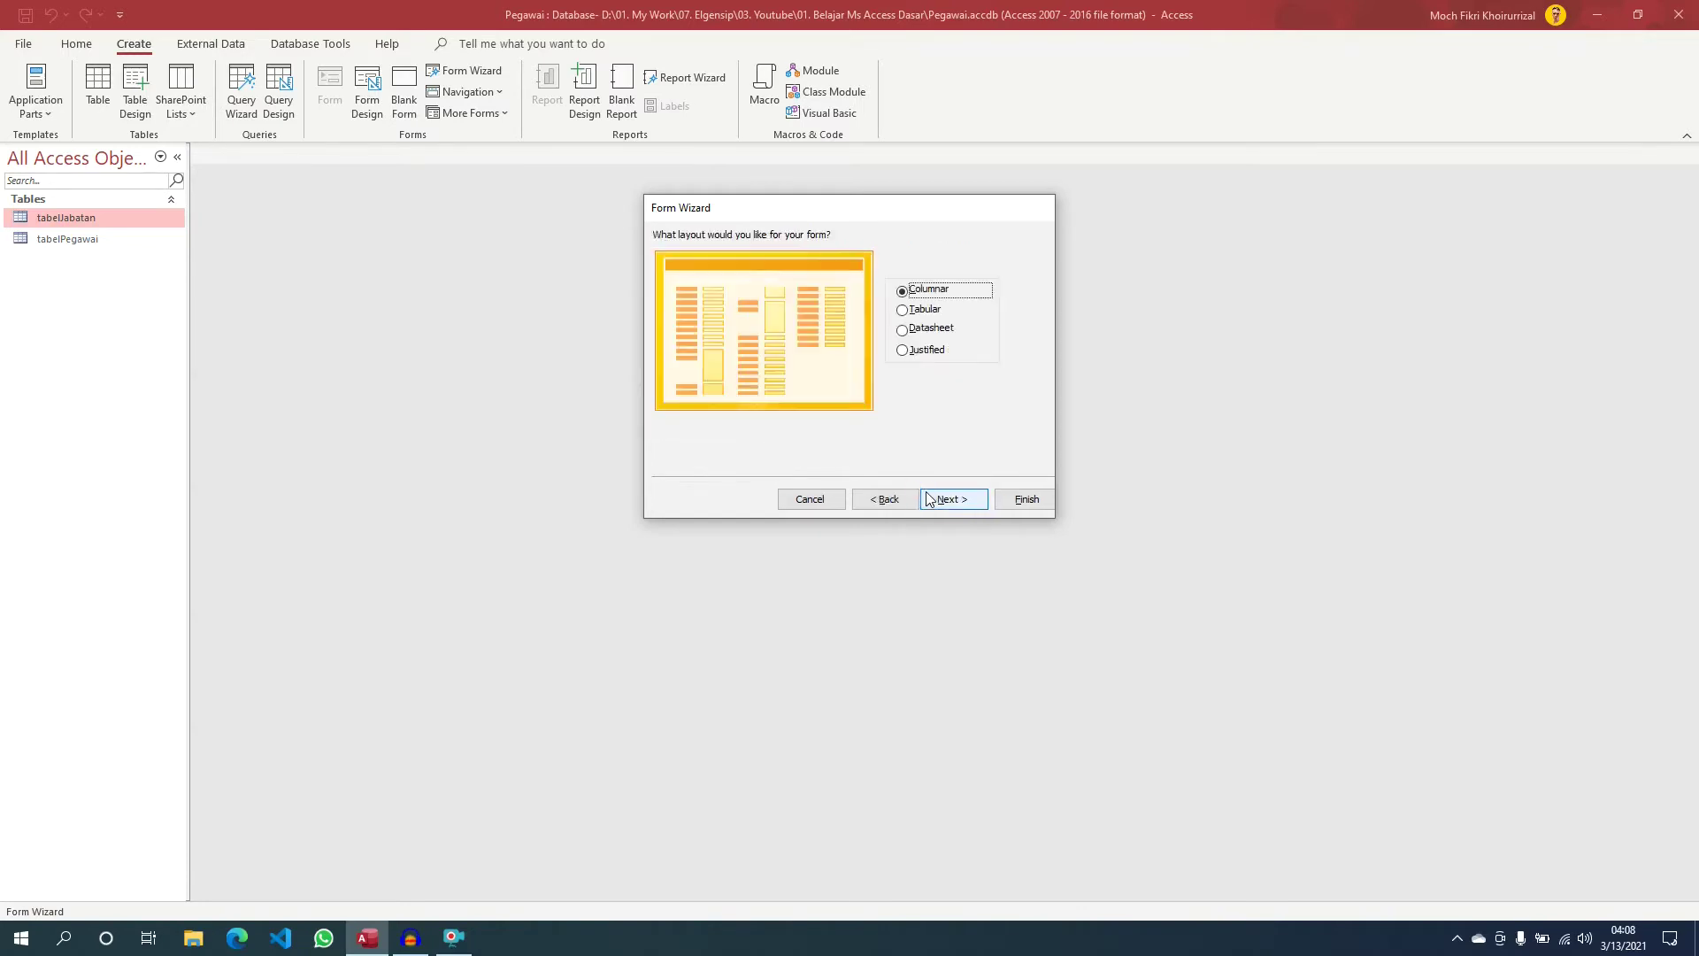
{"action": "left_click", "coordinate": [928, 499]}
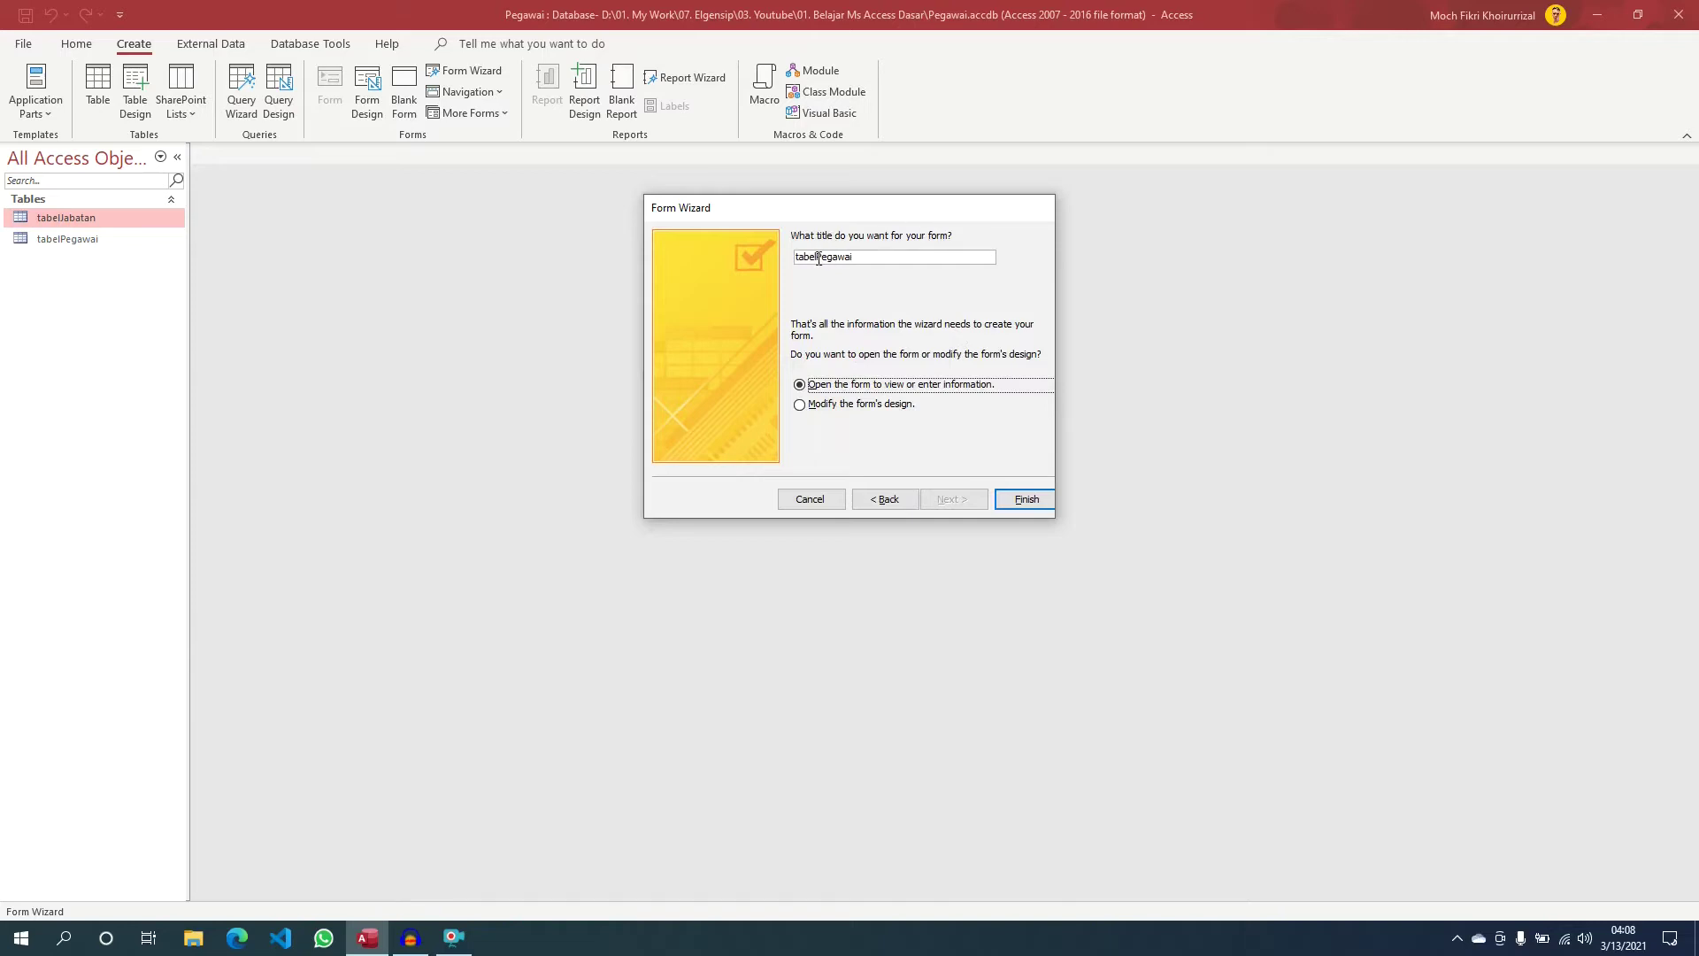
{"action": "left_click_drag", "start_coordinate": [819, 257], "coordinate": [741, 245]}
{"action": "type", "text": "form"}
{"action": "left_click", "coordinate": [1027, 500]}
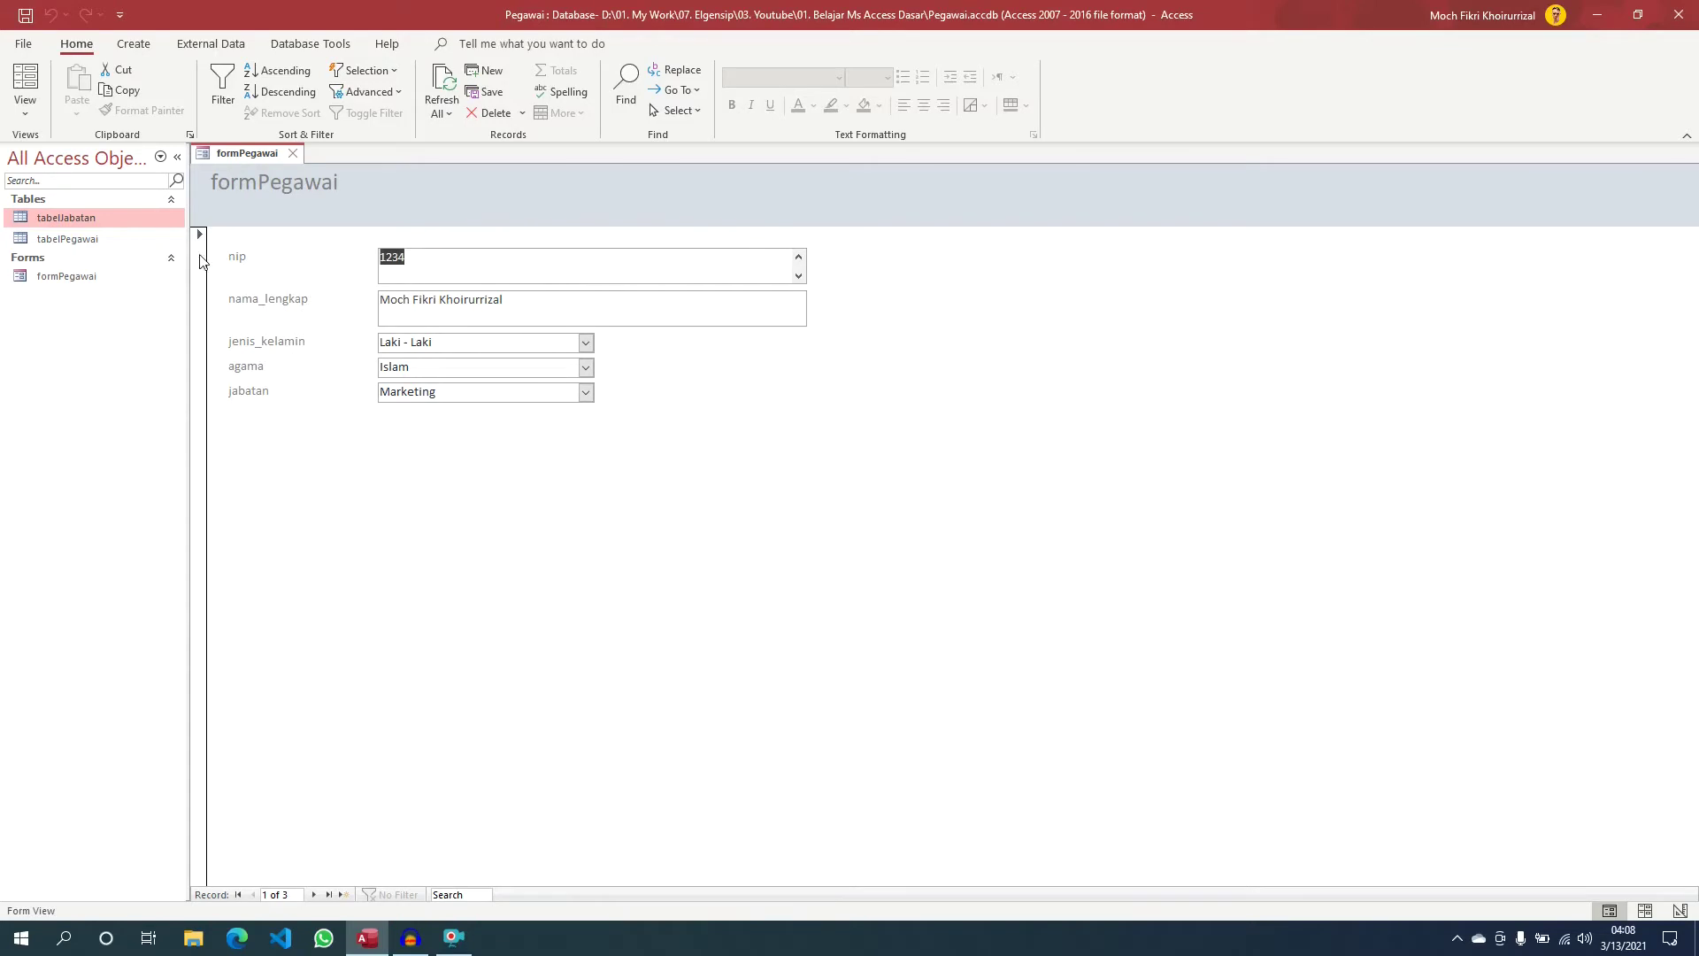
Open tabelPegawai and compare its rows with the records in formPegawai, stepping forward and back through the form
{"action": "double_click", "coordinate": [93, 237]}
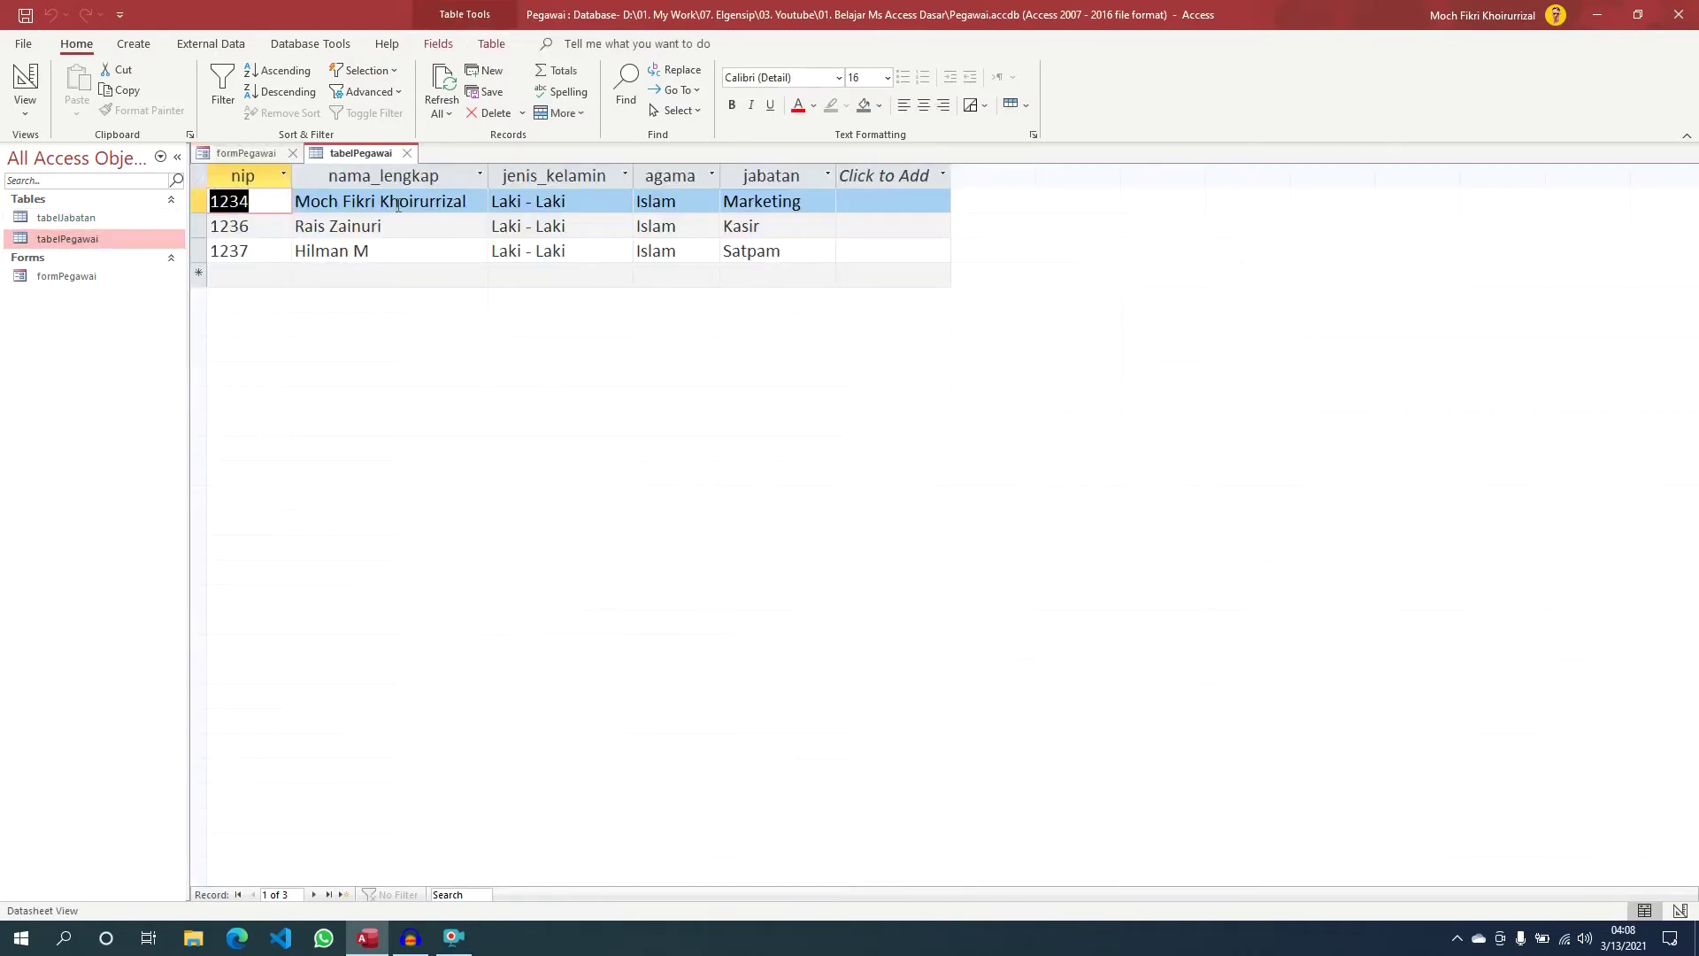
{"action": "left_click", "coordinate": [240, 151]}
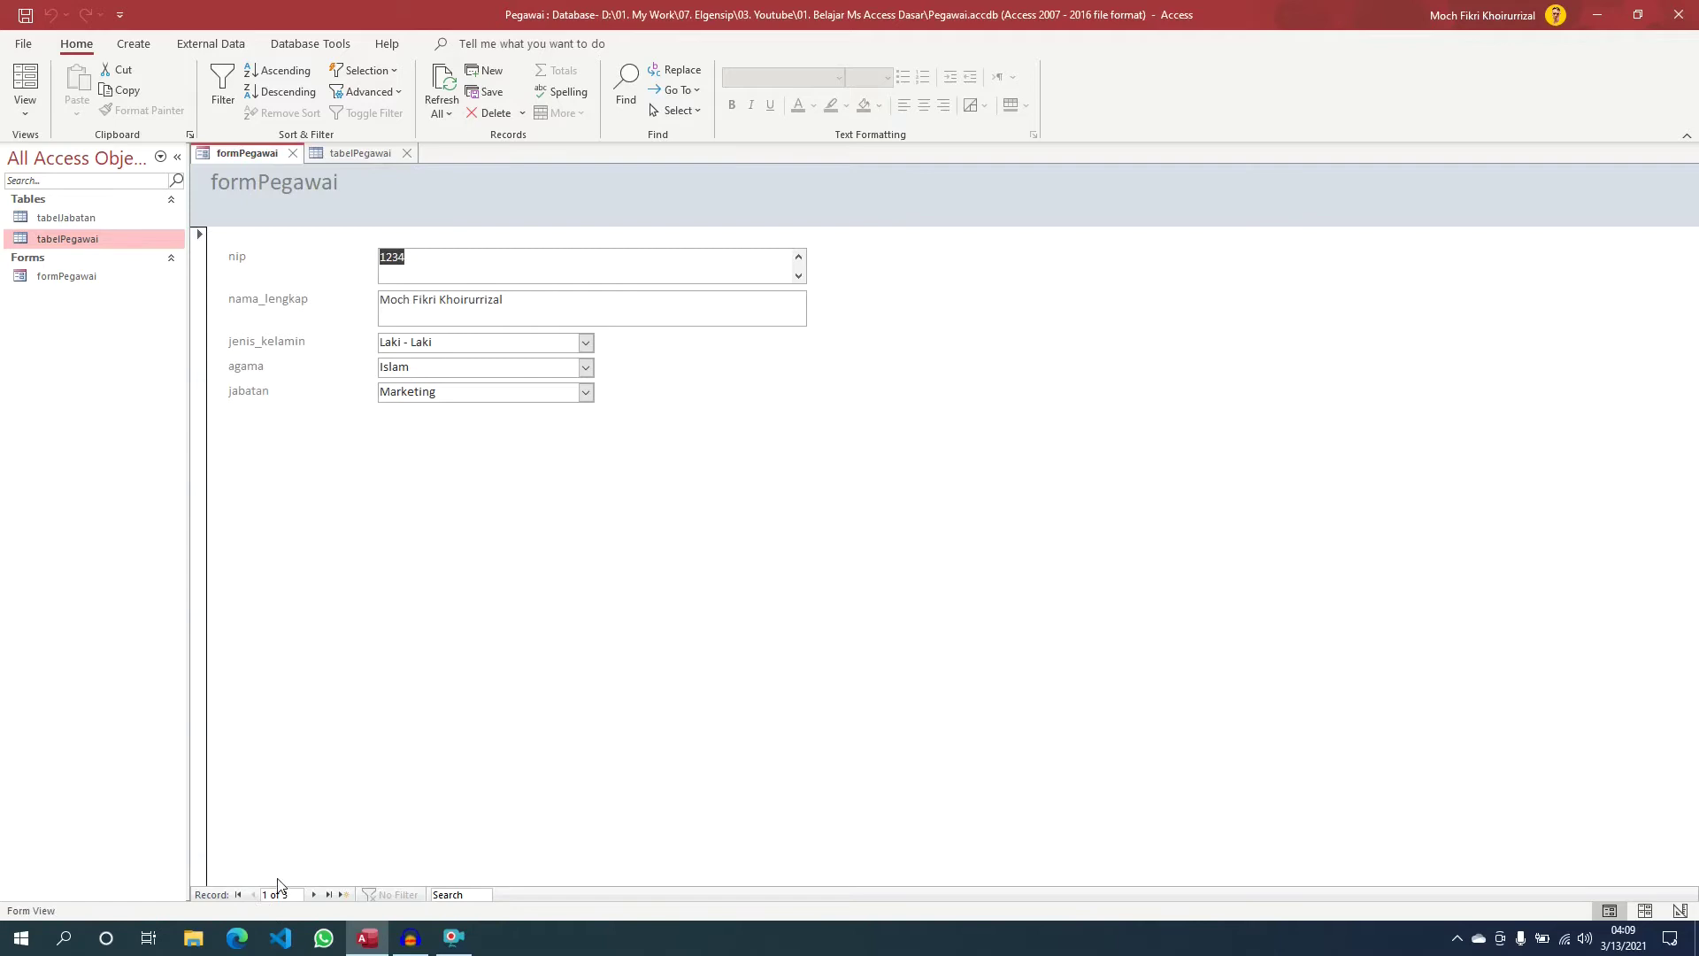
{"action": "left_click", "coordinate": [311, 894]}
{"action": "left_click", "coordinate": [313, 895]}
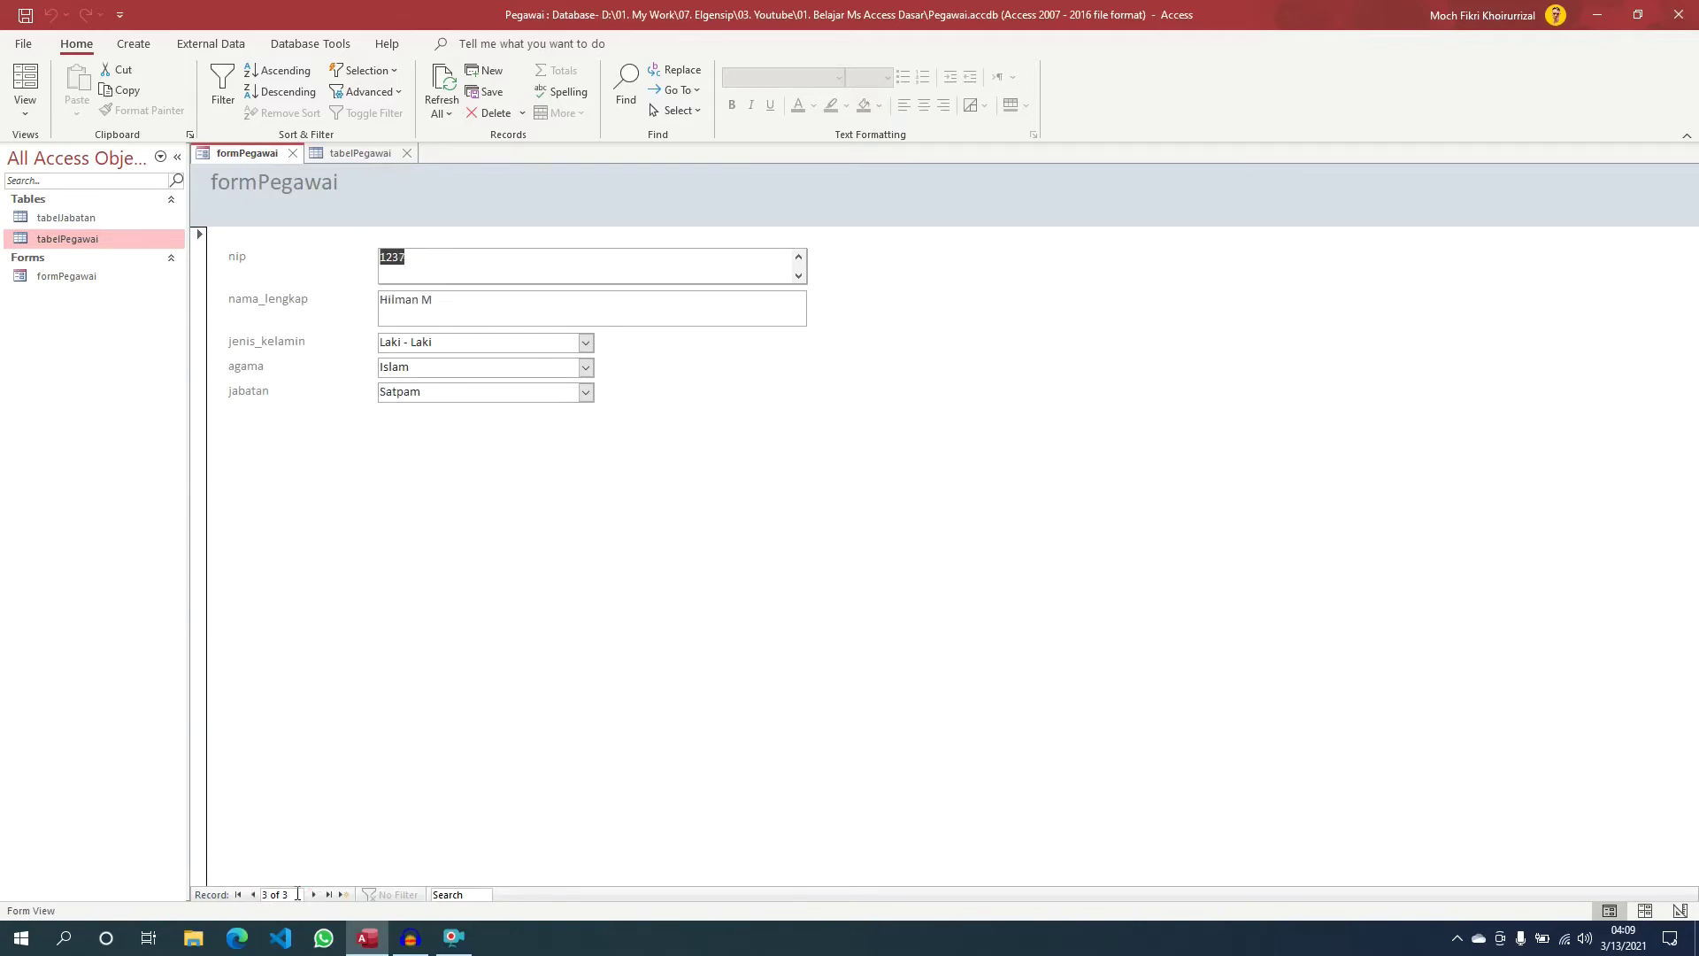
{"action": "left_click", "coordinate": [256, 895]}
{"action": "left_click", "coordinate": [256, 894]}
{"action": "left_click", "coordinate": [363, 153]}
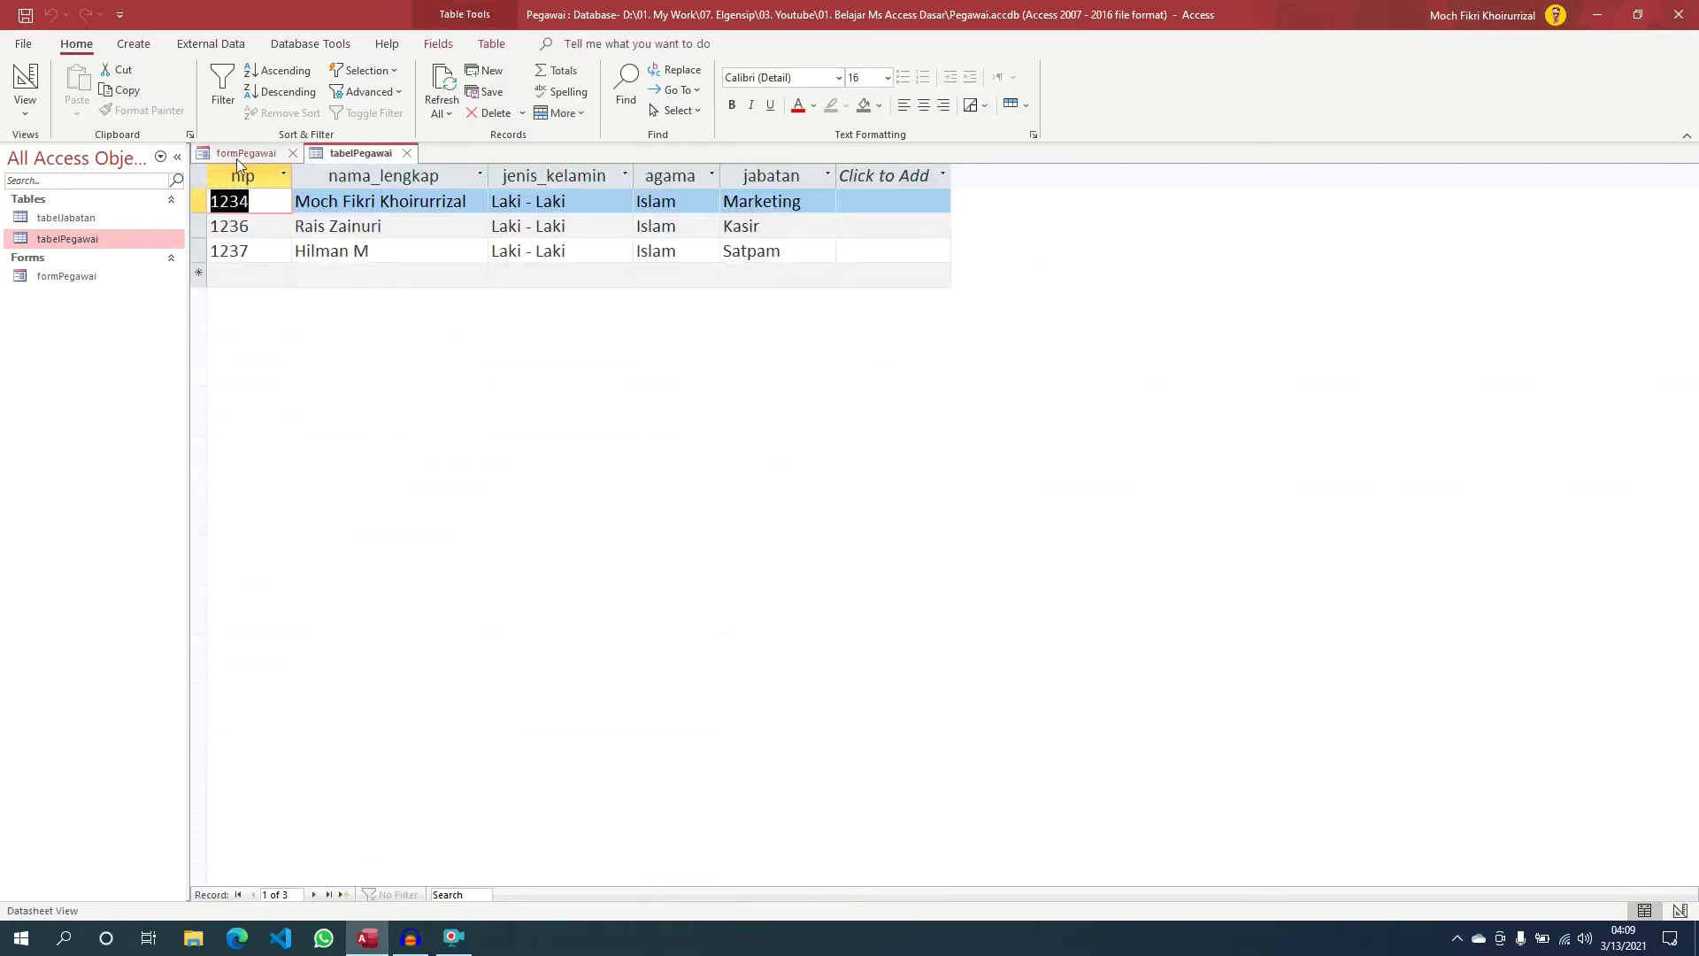
{"action": "left_click", "coordinate": [234, 157]}
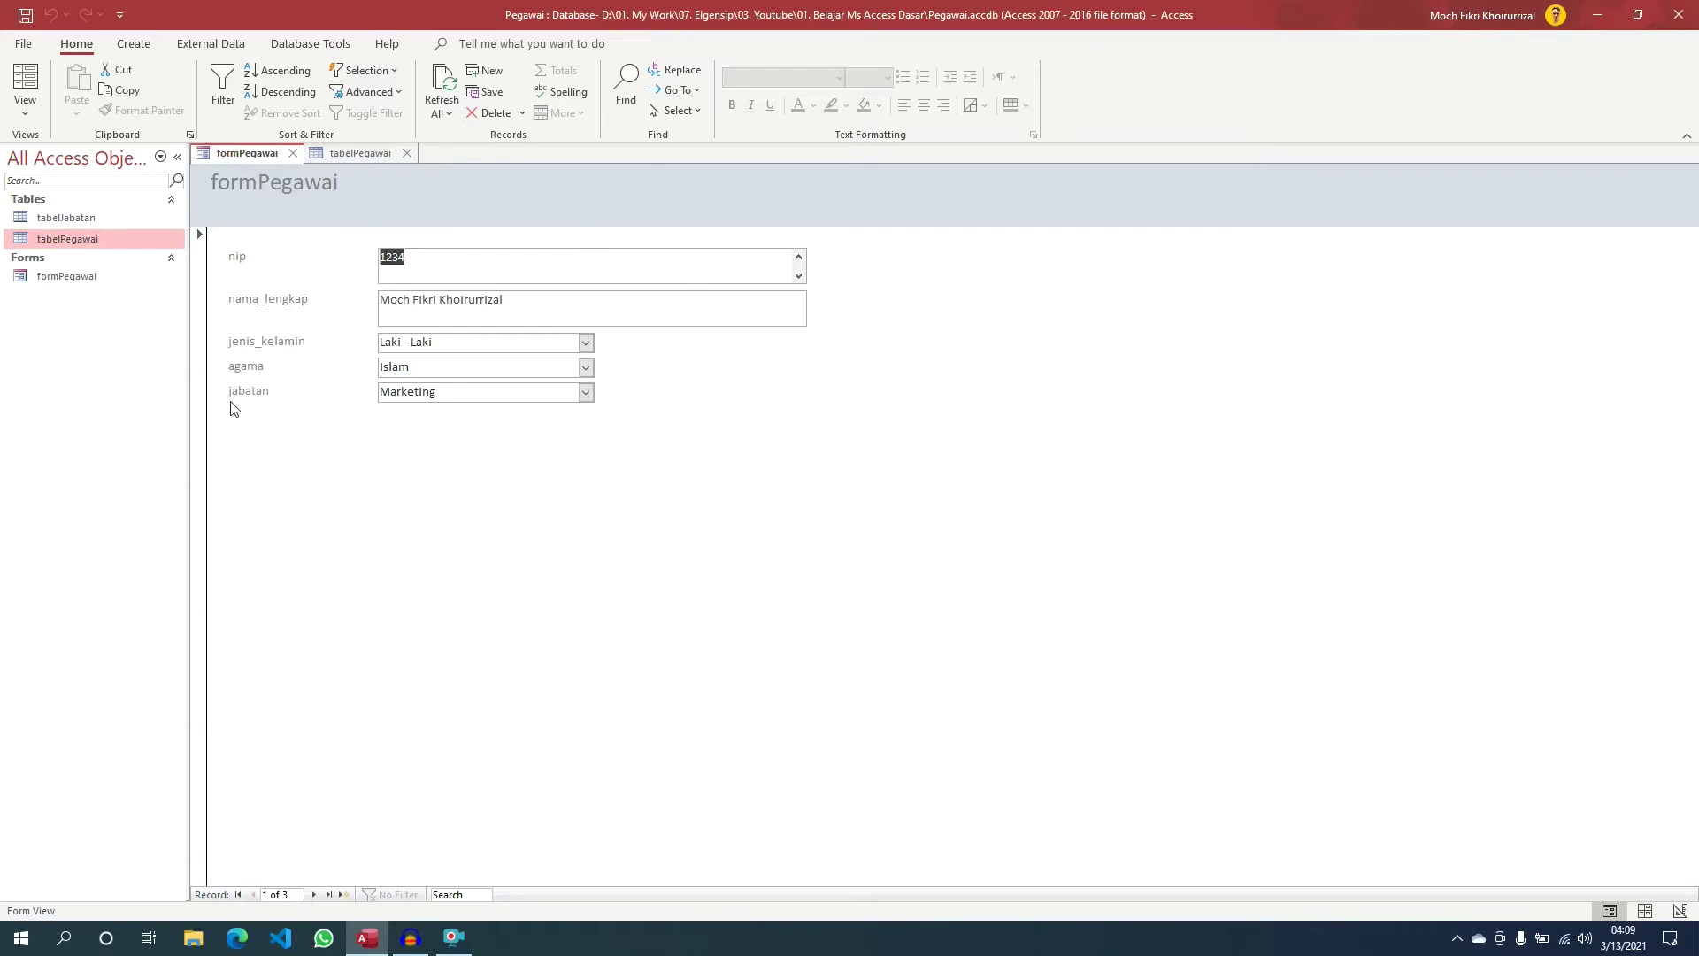
{"action": "right_click", "coordinate": [257, 152]}
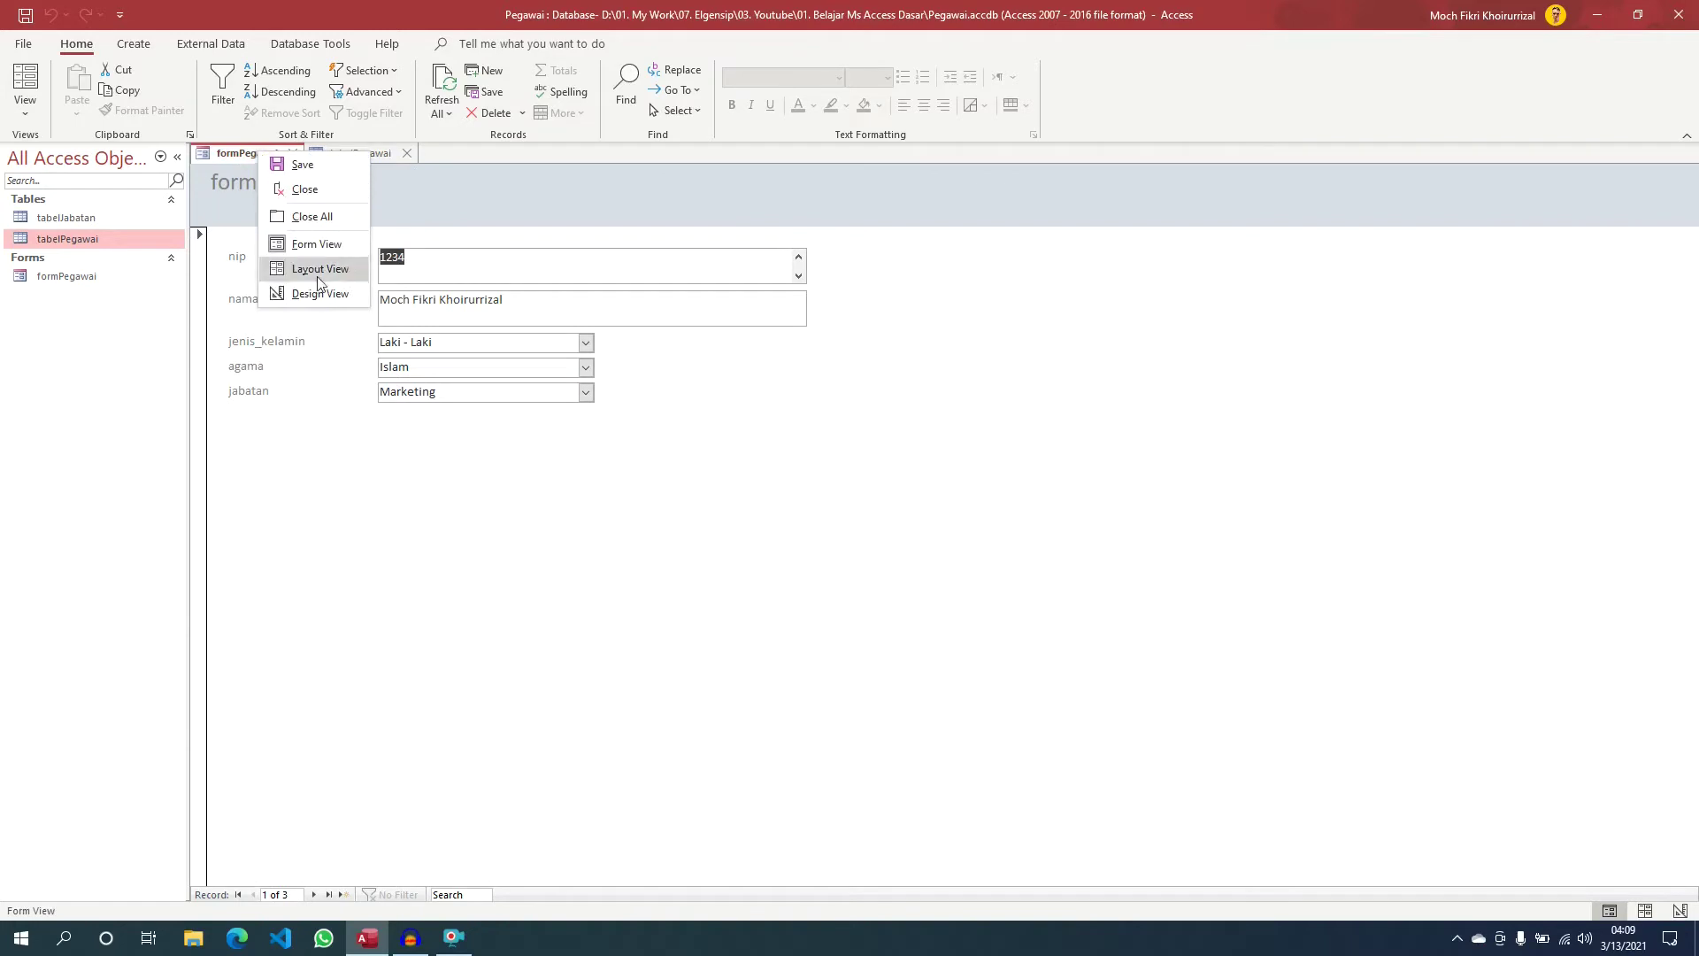
{"action": "left_click", "coordinate": [478, 586]}
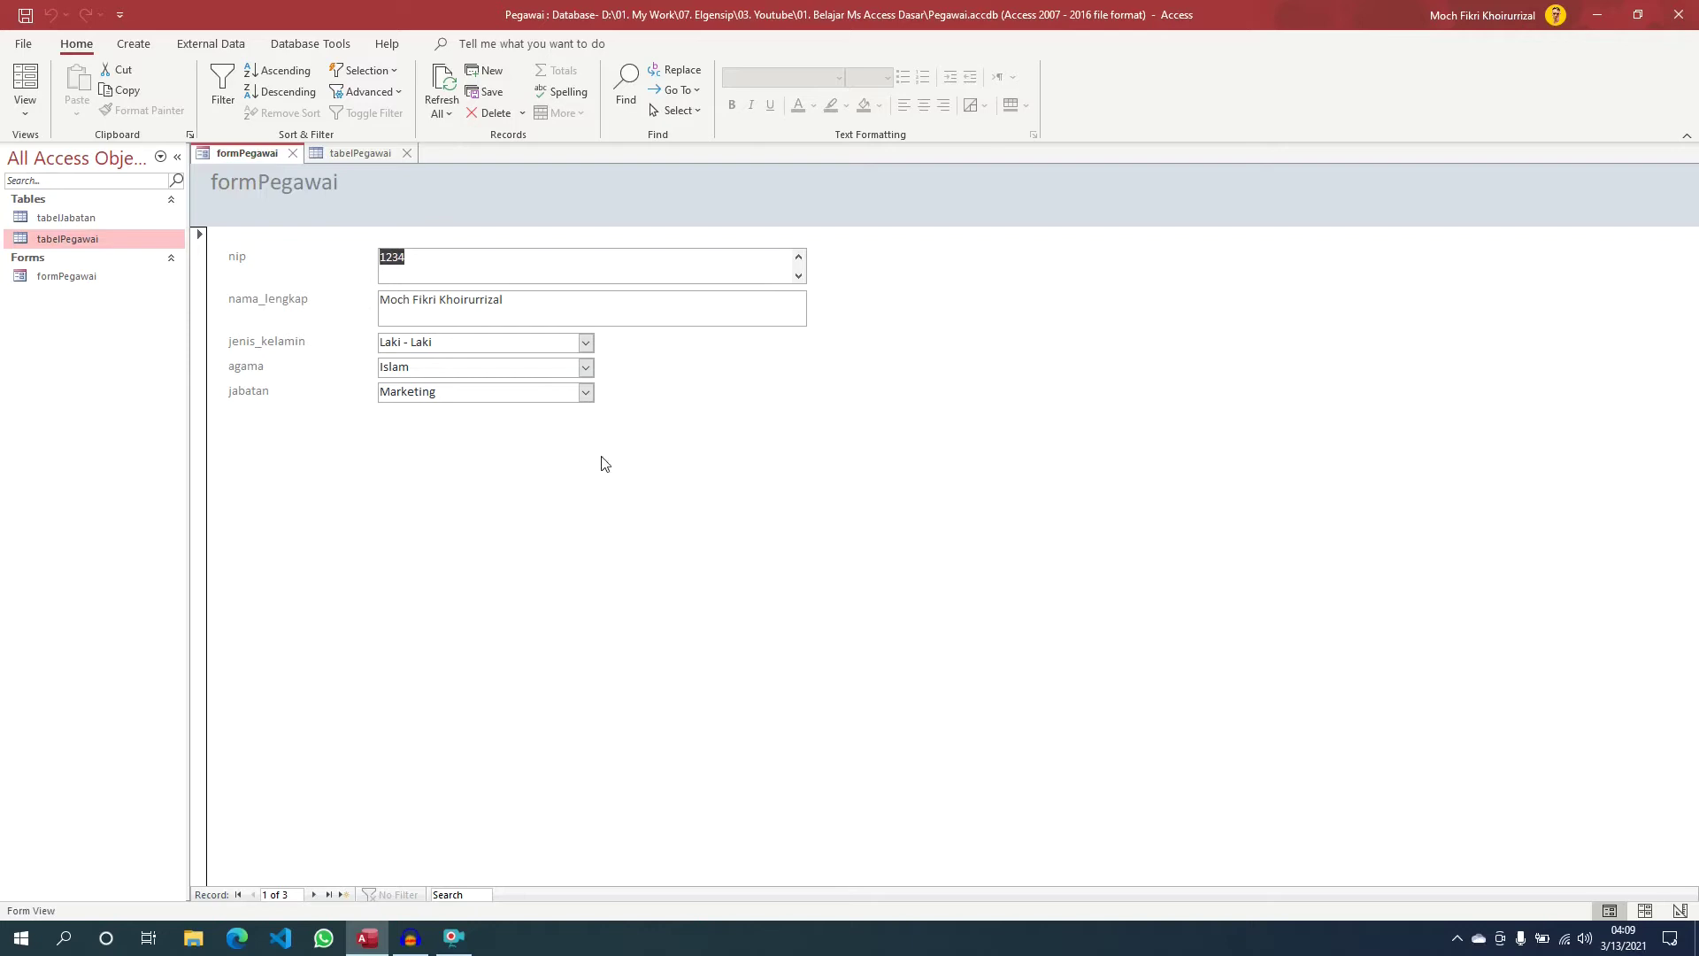
{"action": "left_click", "coordinate": [345, 152]}
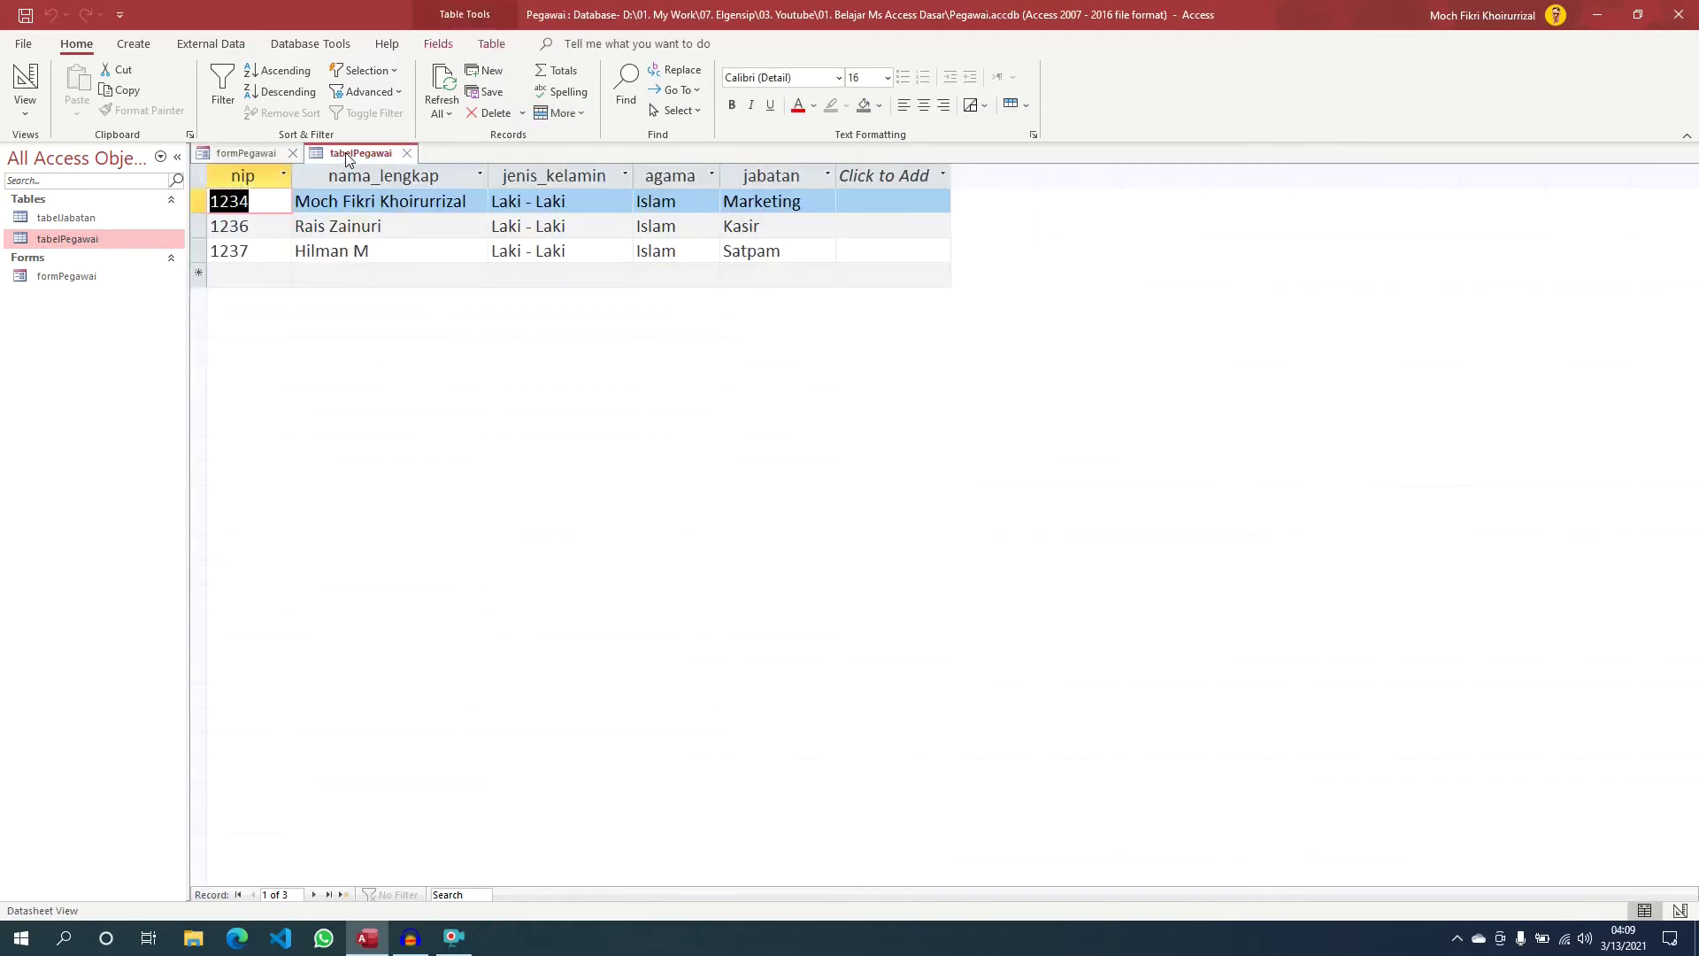
{"action": "left_click", "coordinate": [248, 153]}
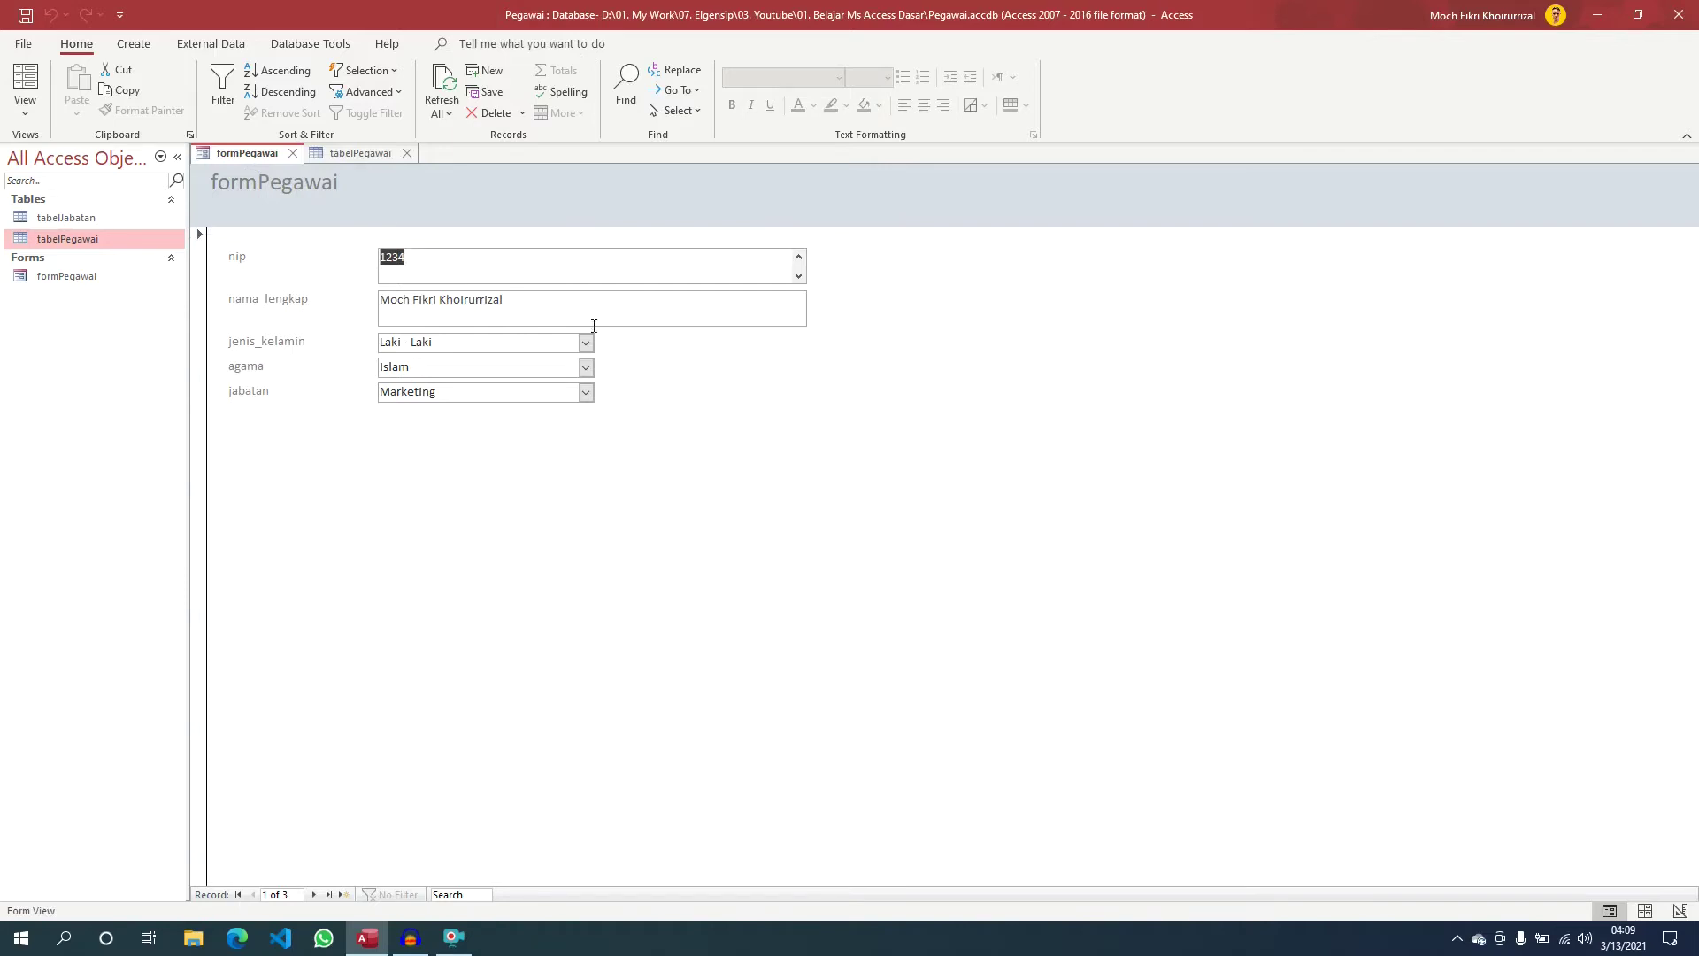
Close tabelPegawai and, in Design View of formPegawai, extend the Detail section down to about 3.8 on the ruler
{"action": "left_click", "coordinate": [384, 157]}
{"action": "left_click", "coordinate": [406, 153]}
{"action": "right_click", "coordinate": [253, 152]}
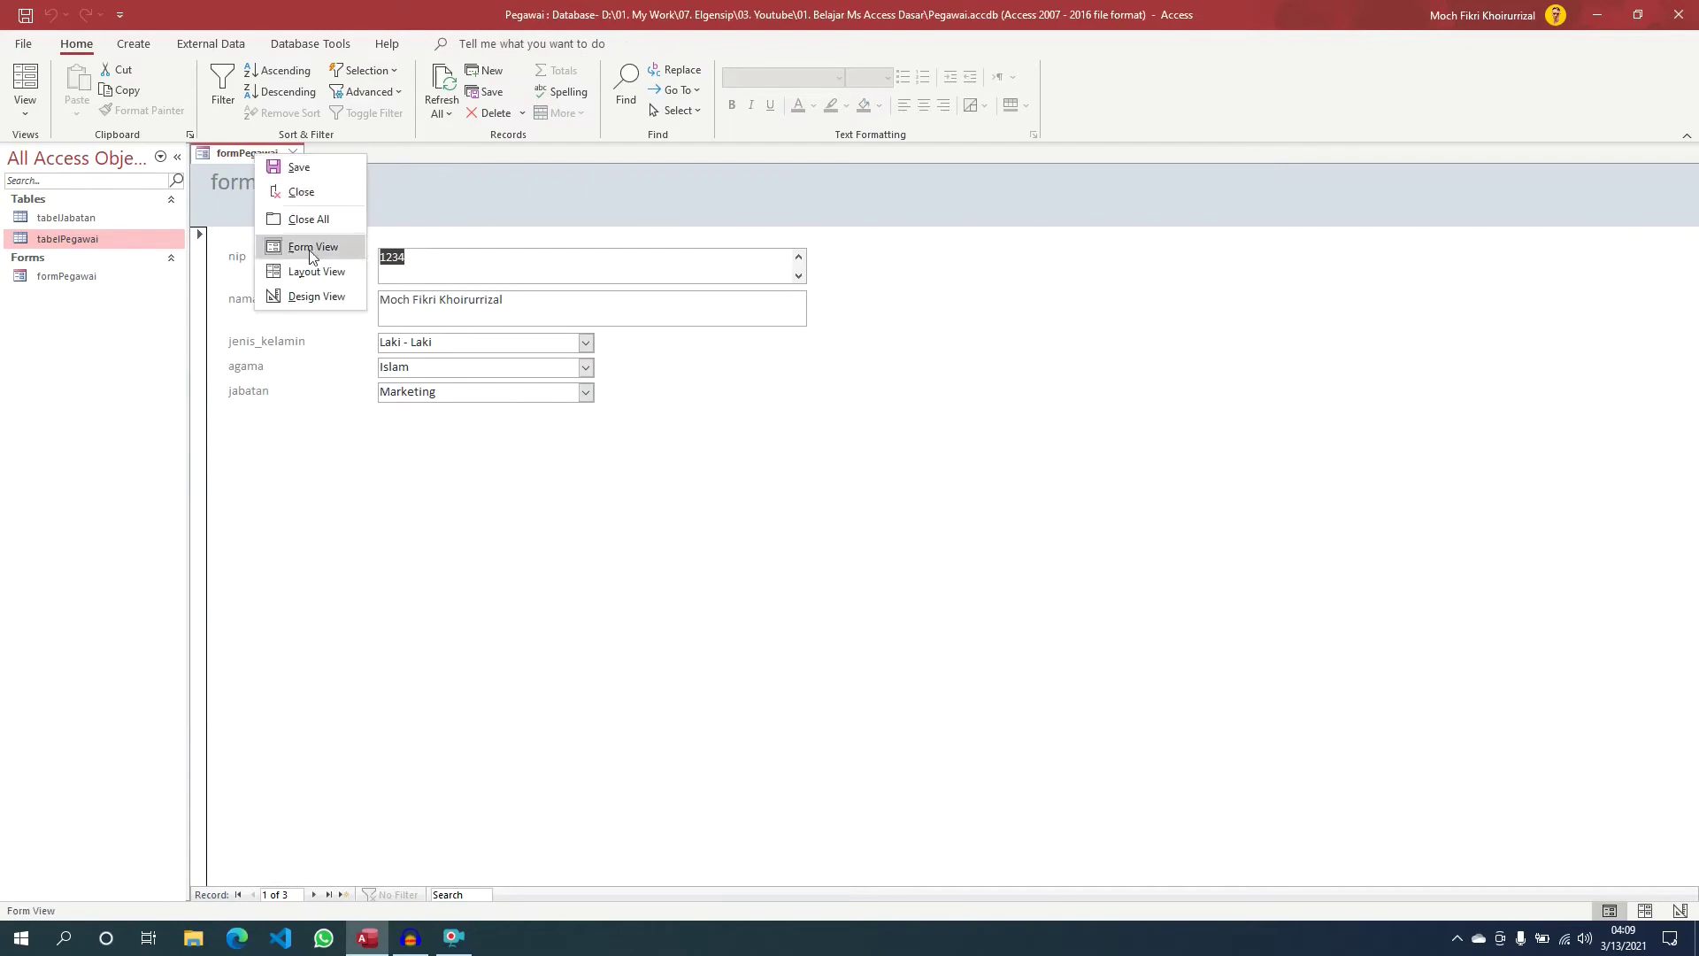
{"action": "left_click", "coordinate": [305, 297]}
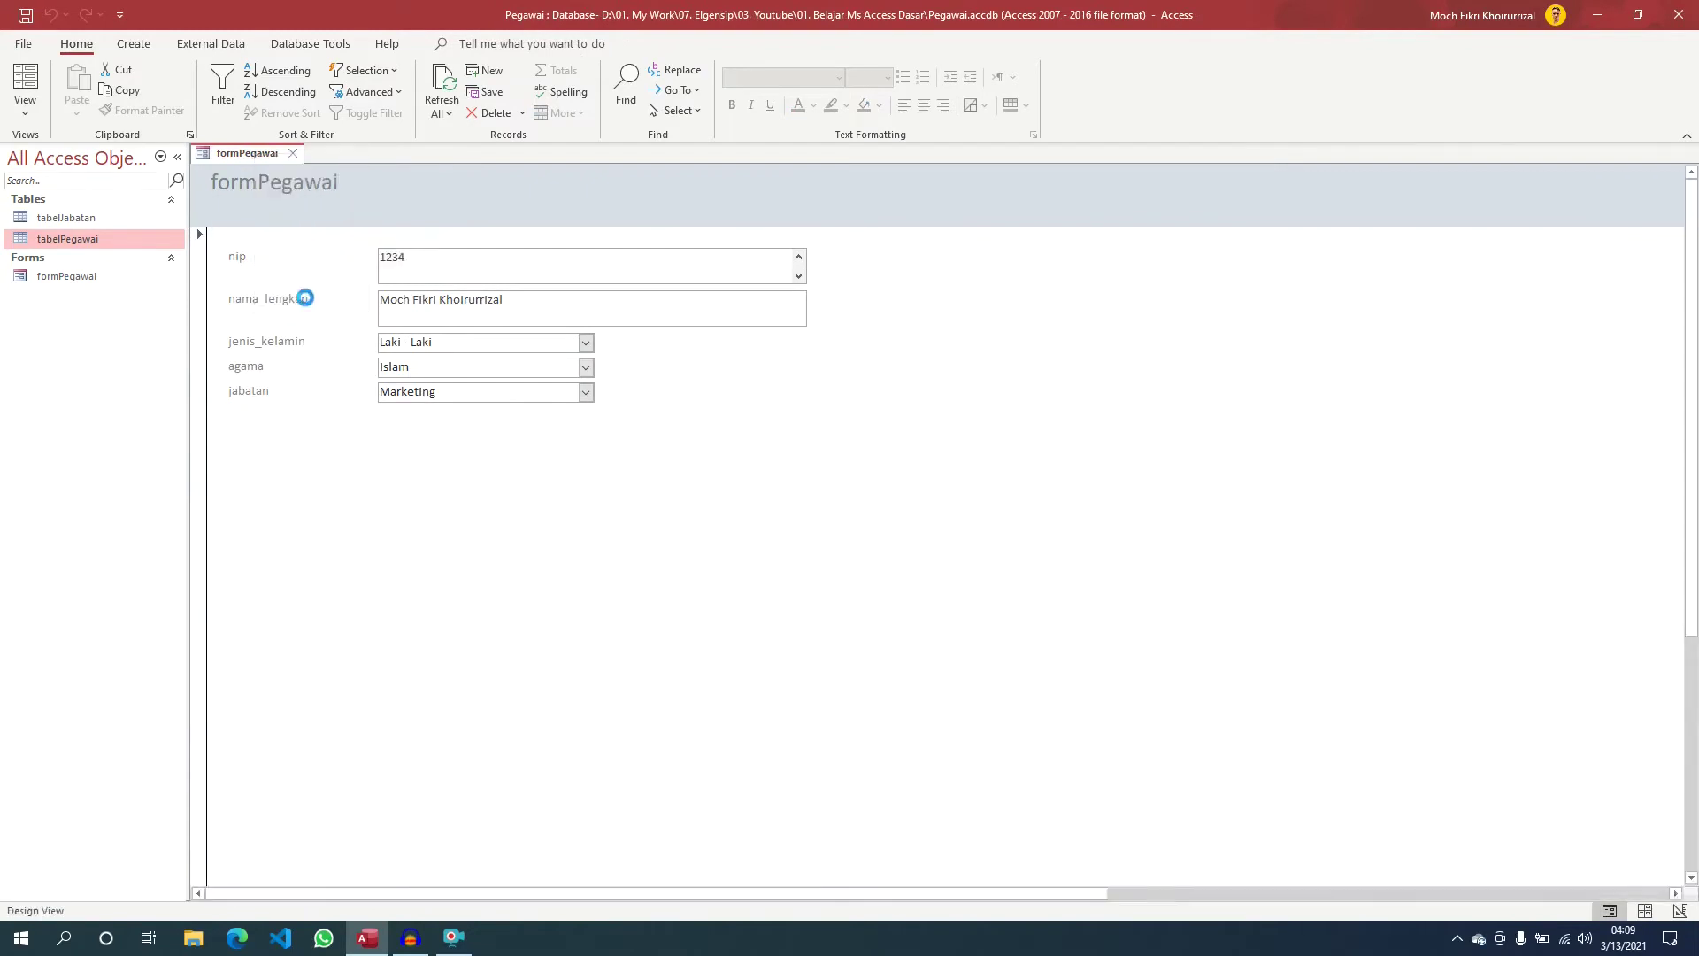
{"action": "left_click_drag", "start_coordinate": [666, 472], "coordinate": [645, 595]}
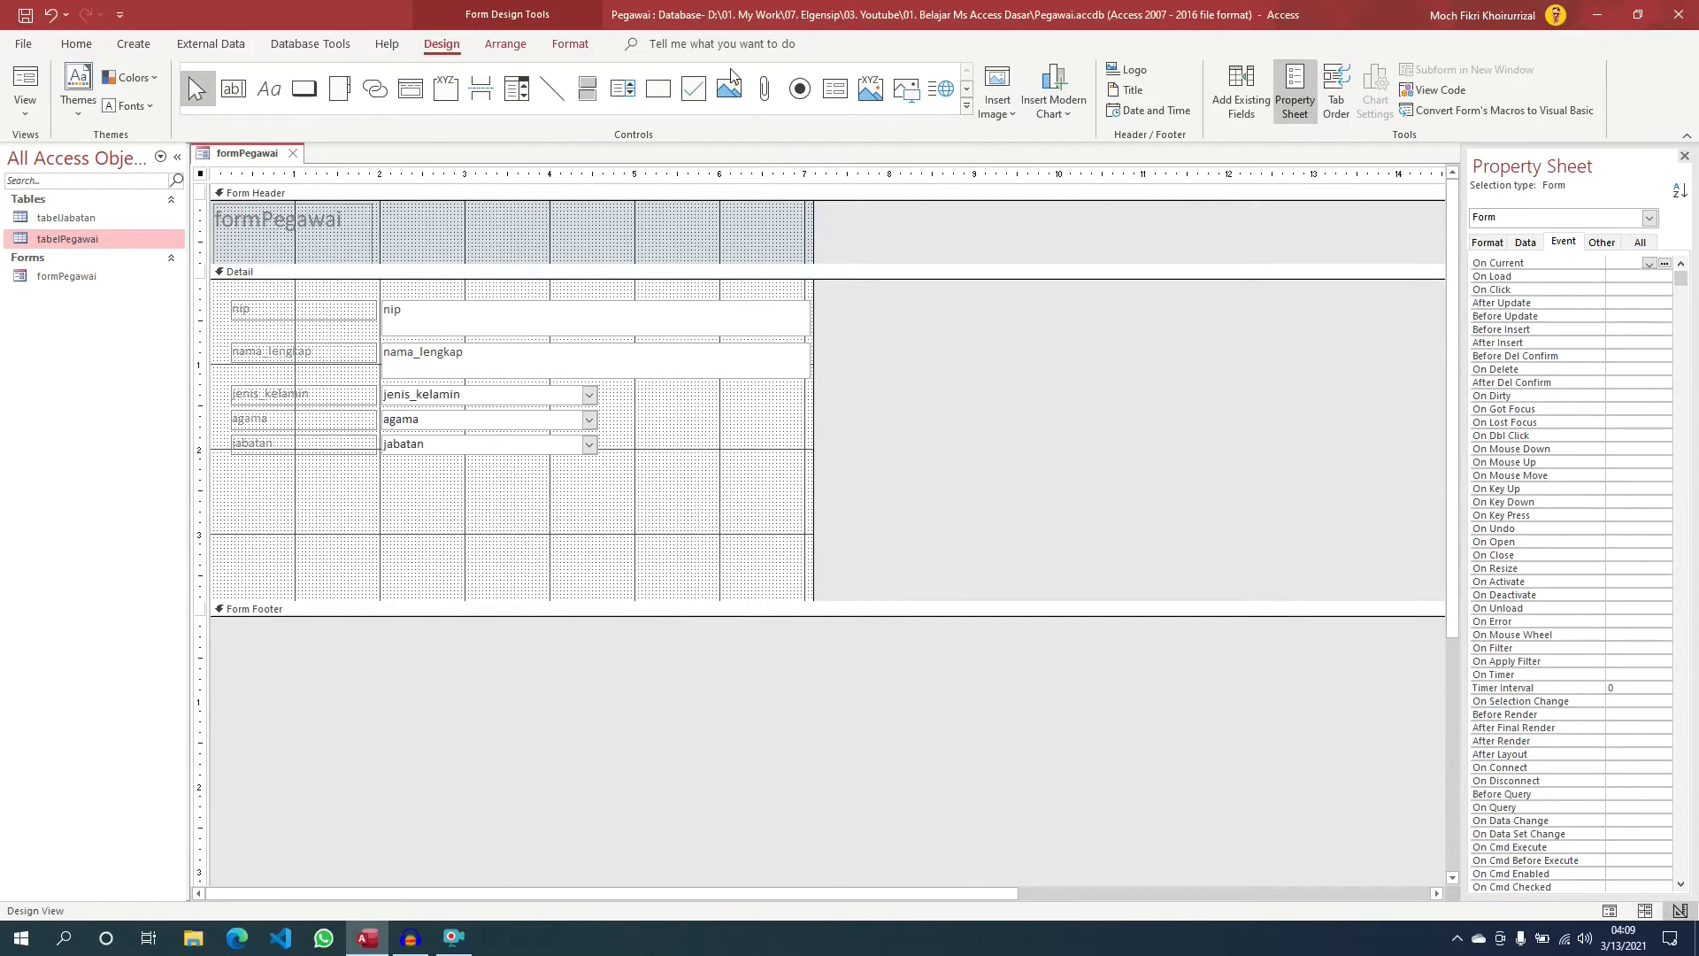
Place a command button below the jabatan field and assign it the Add New Record action from Record Operations
{"action": "left_click", "coordinate": [306, 87]}
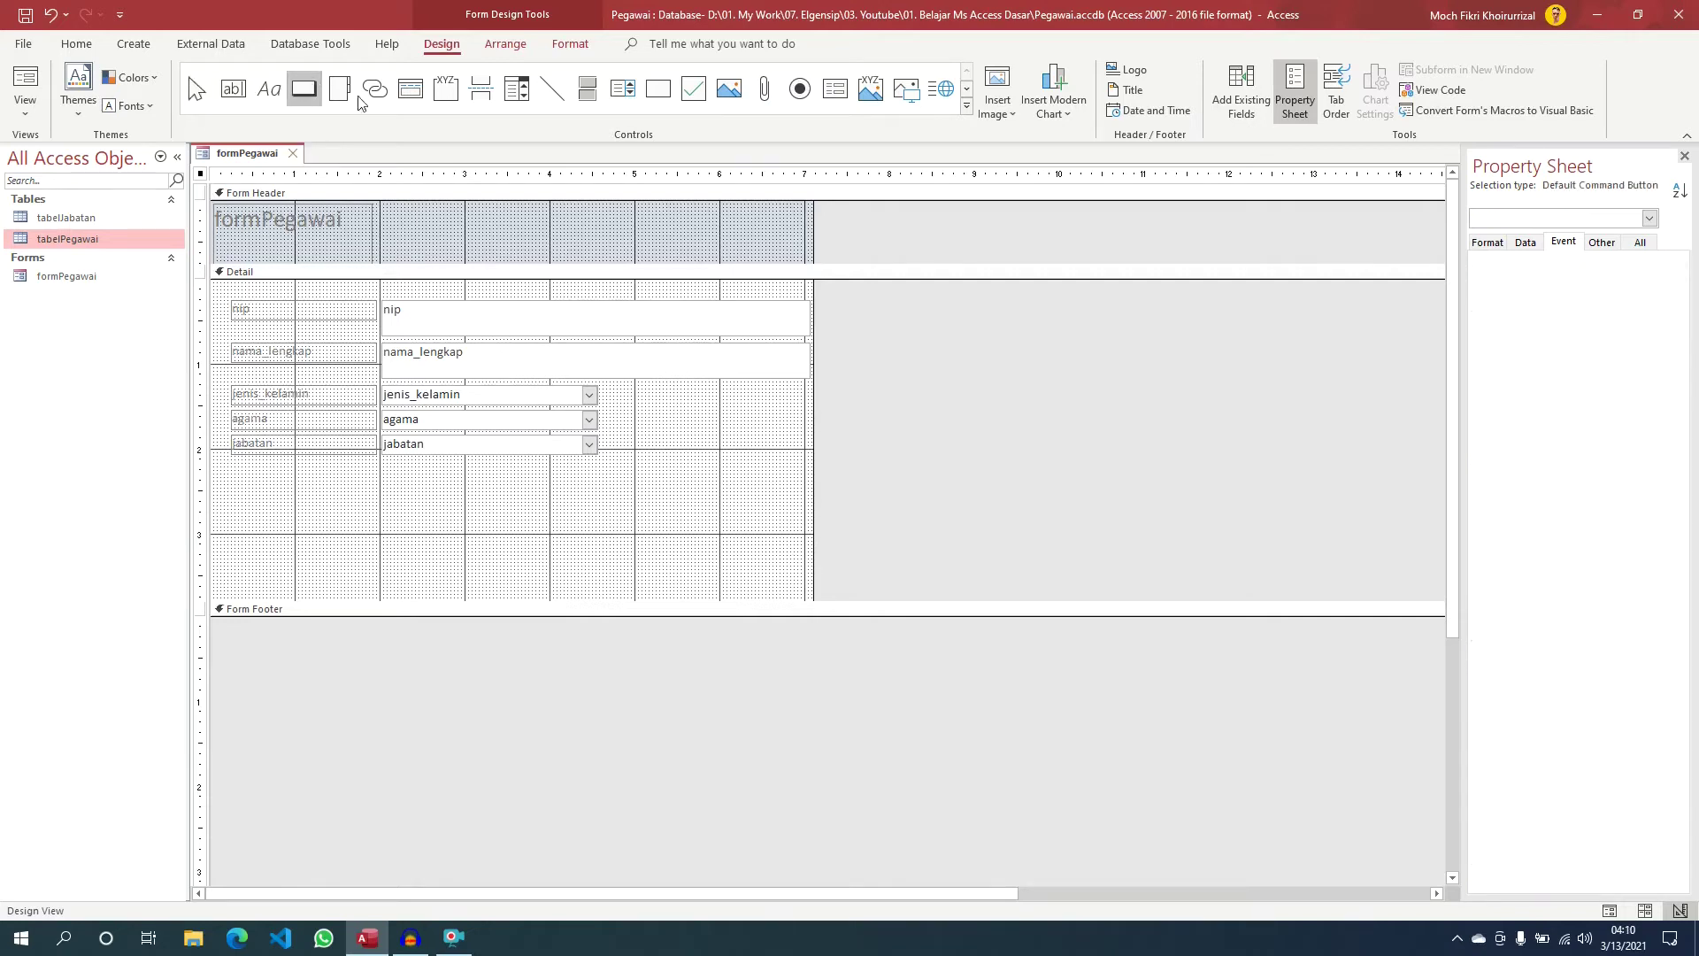
{"action": "left_click", "coordinate": [348, 509]}
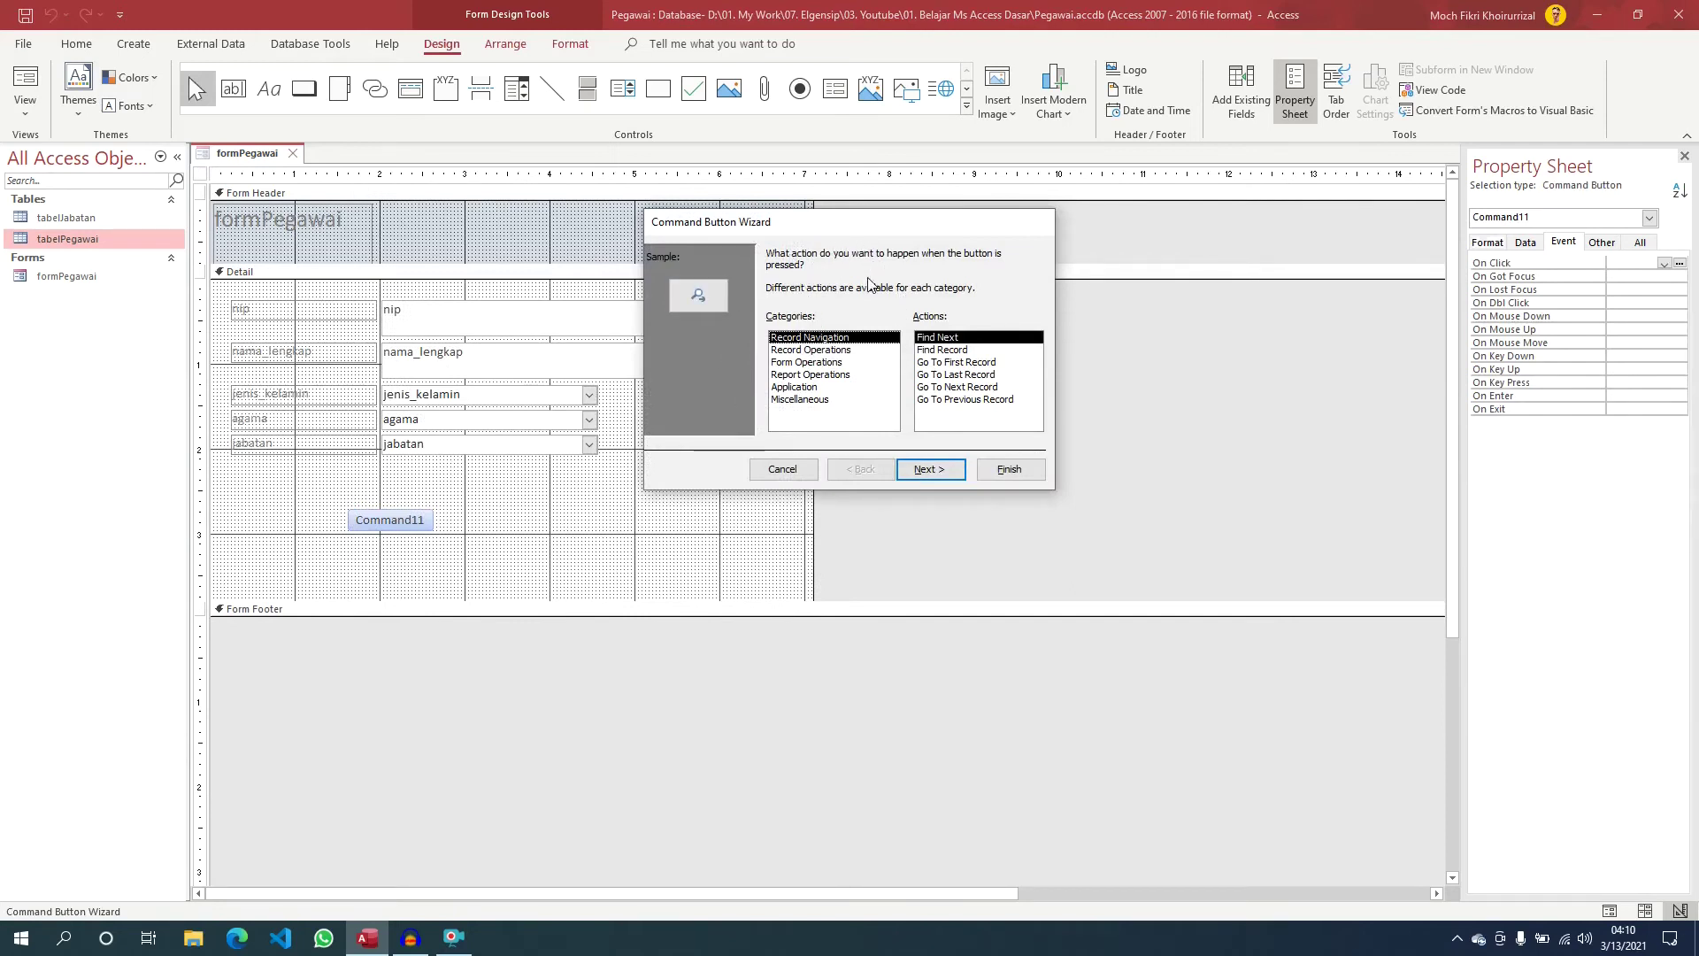
{"action": "left_click", "coordinate": [797, 351]}
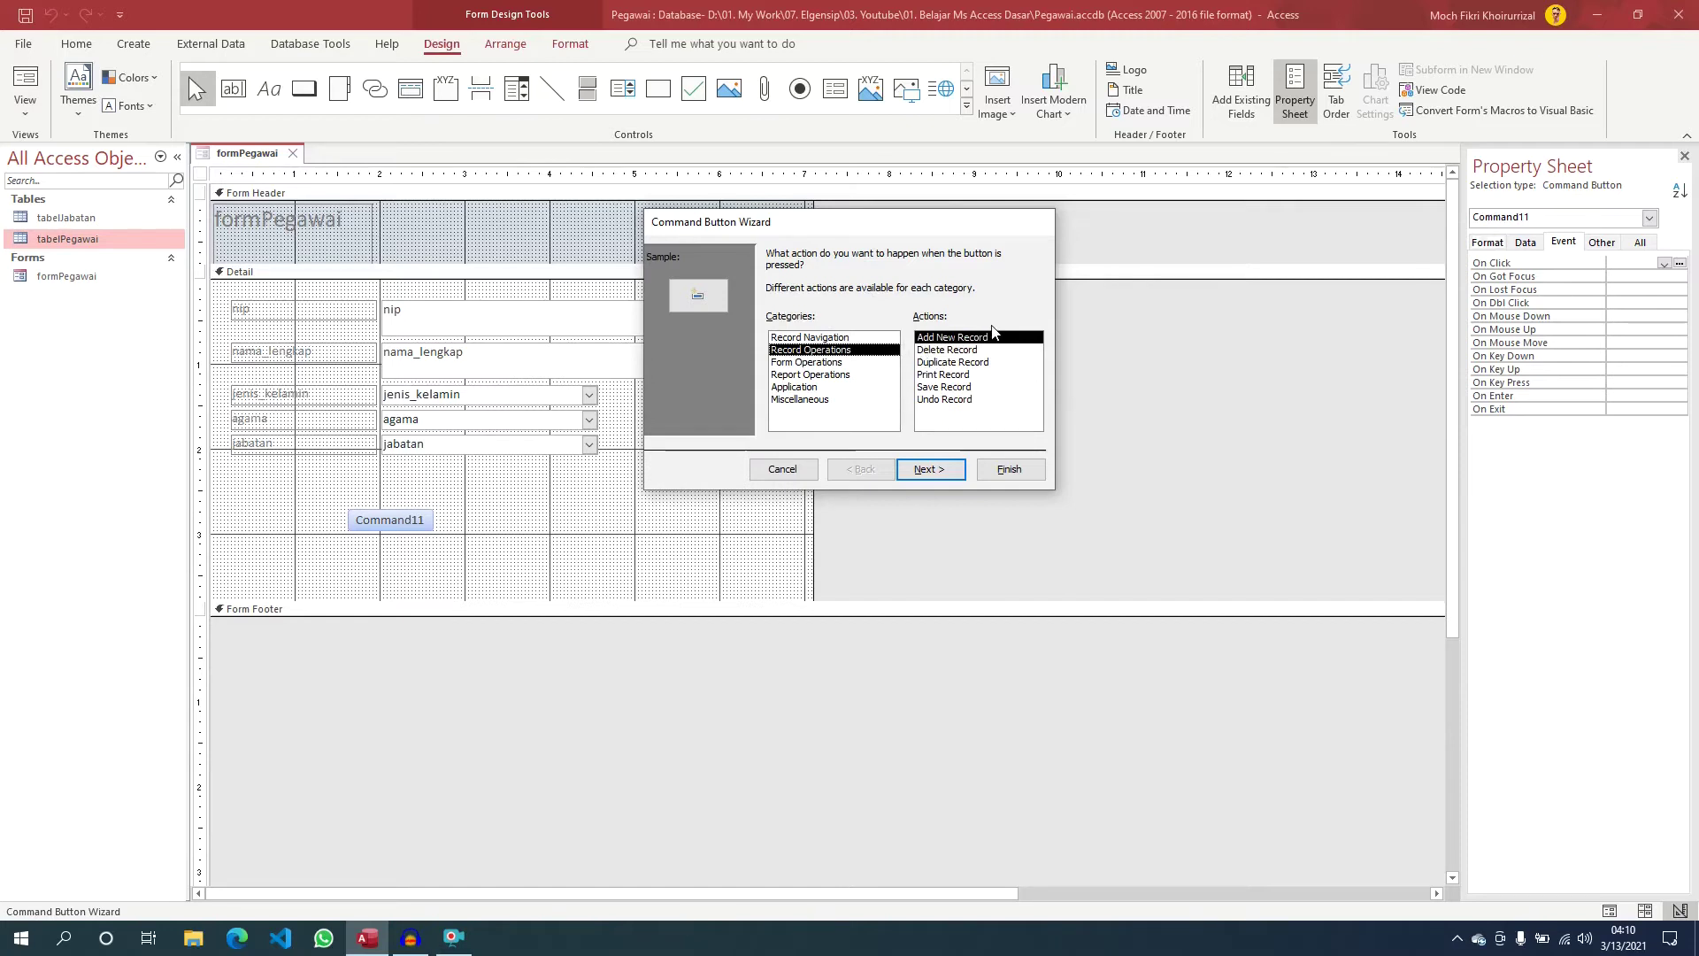
{"action": "left_click", "coordinate": [925, 472]}
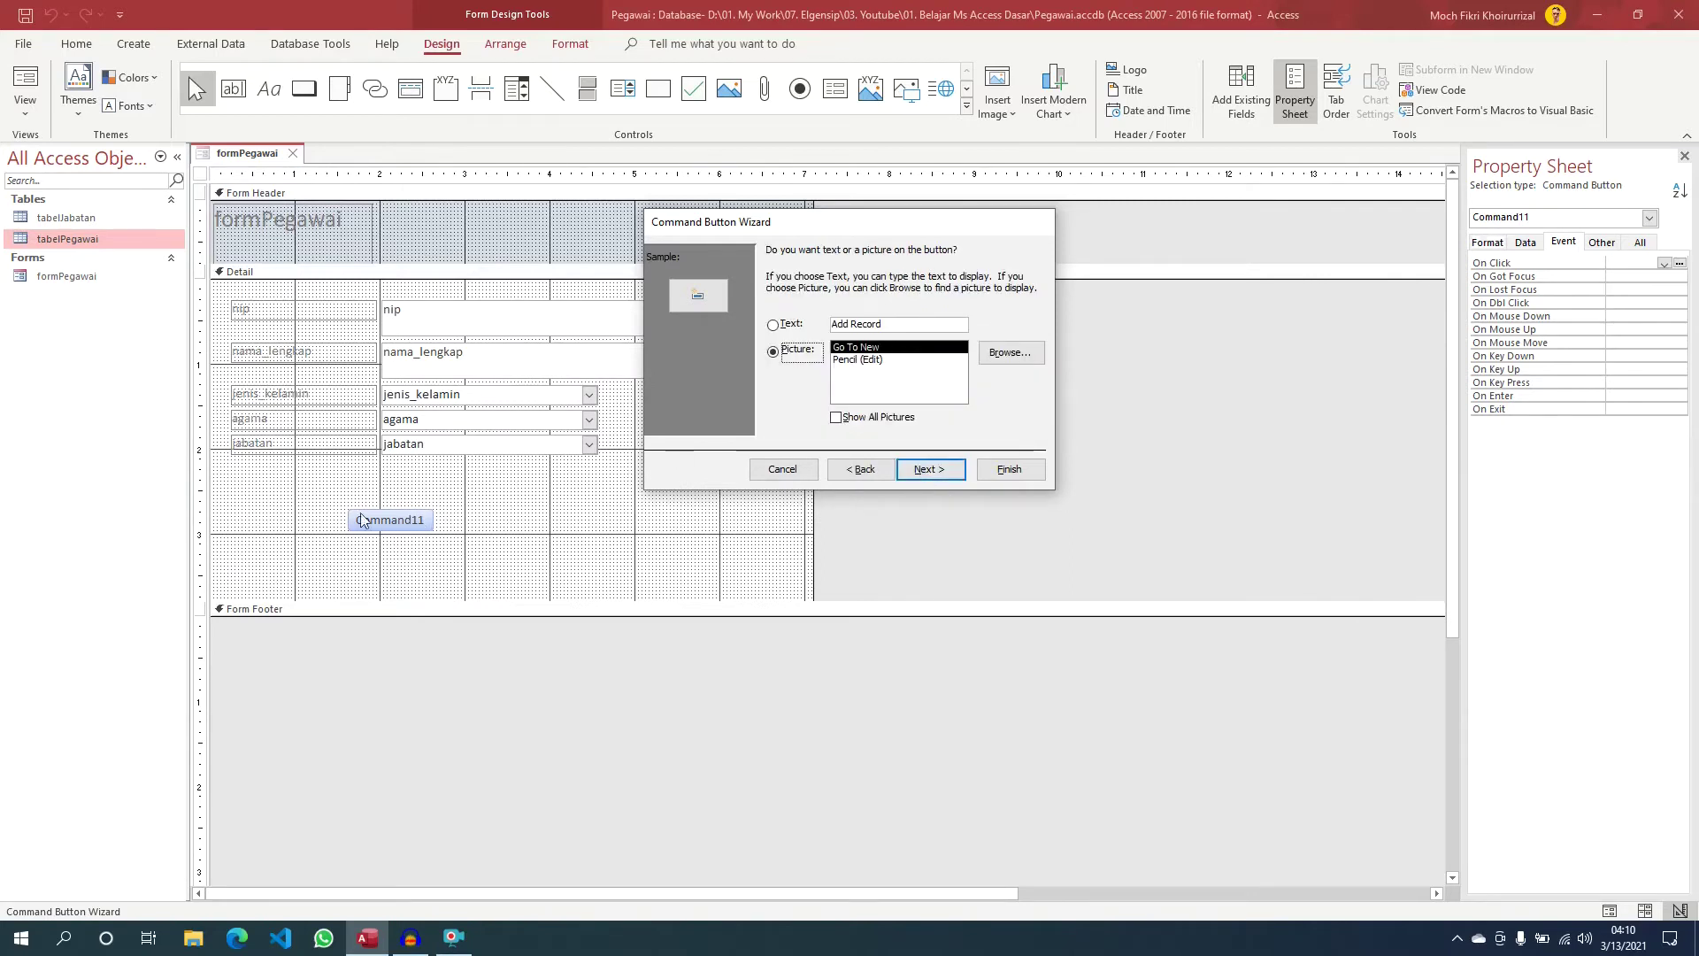
Give the new-record button the text caption Baru, name it btnName and finish the button wizard
{"action": "left_click", "coordinate": [772, 325]}
{"action": "key", "text": "ctrl+shift+Left"}
{"action": "key", "text": "ctrl+shift+Left"}
{"action": "type", "text": "Baru"}
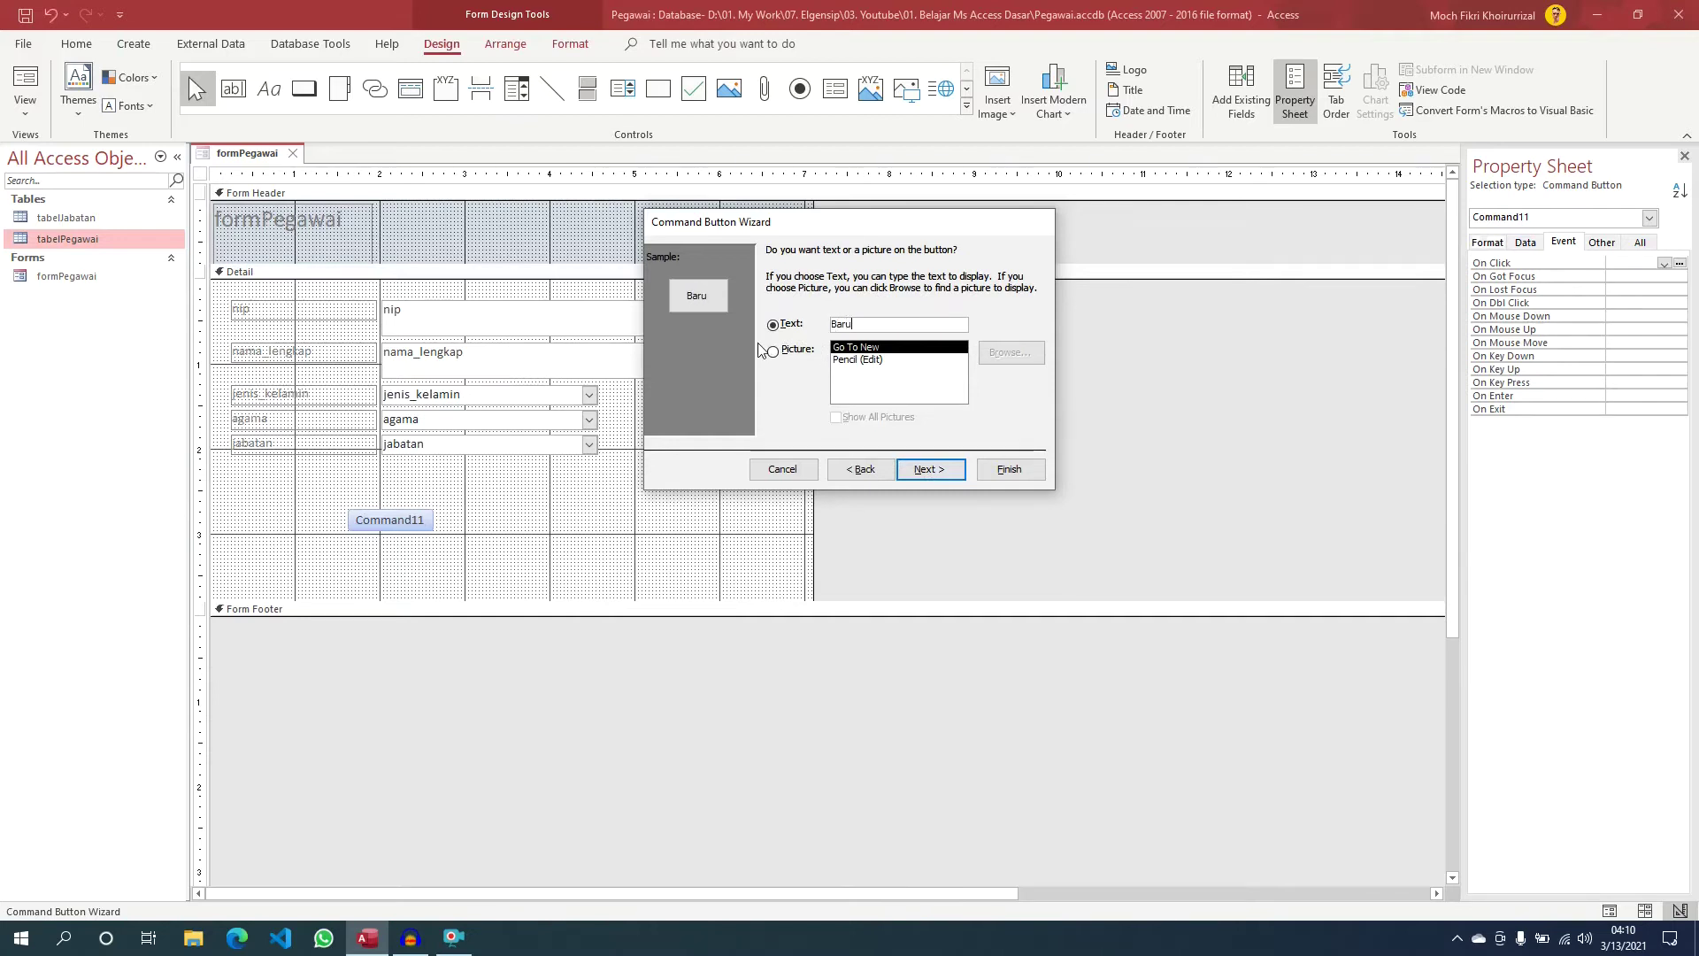
{"action": "left_click", "coordinate": [924, 468]}
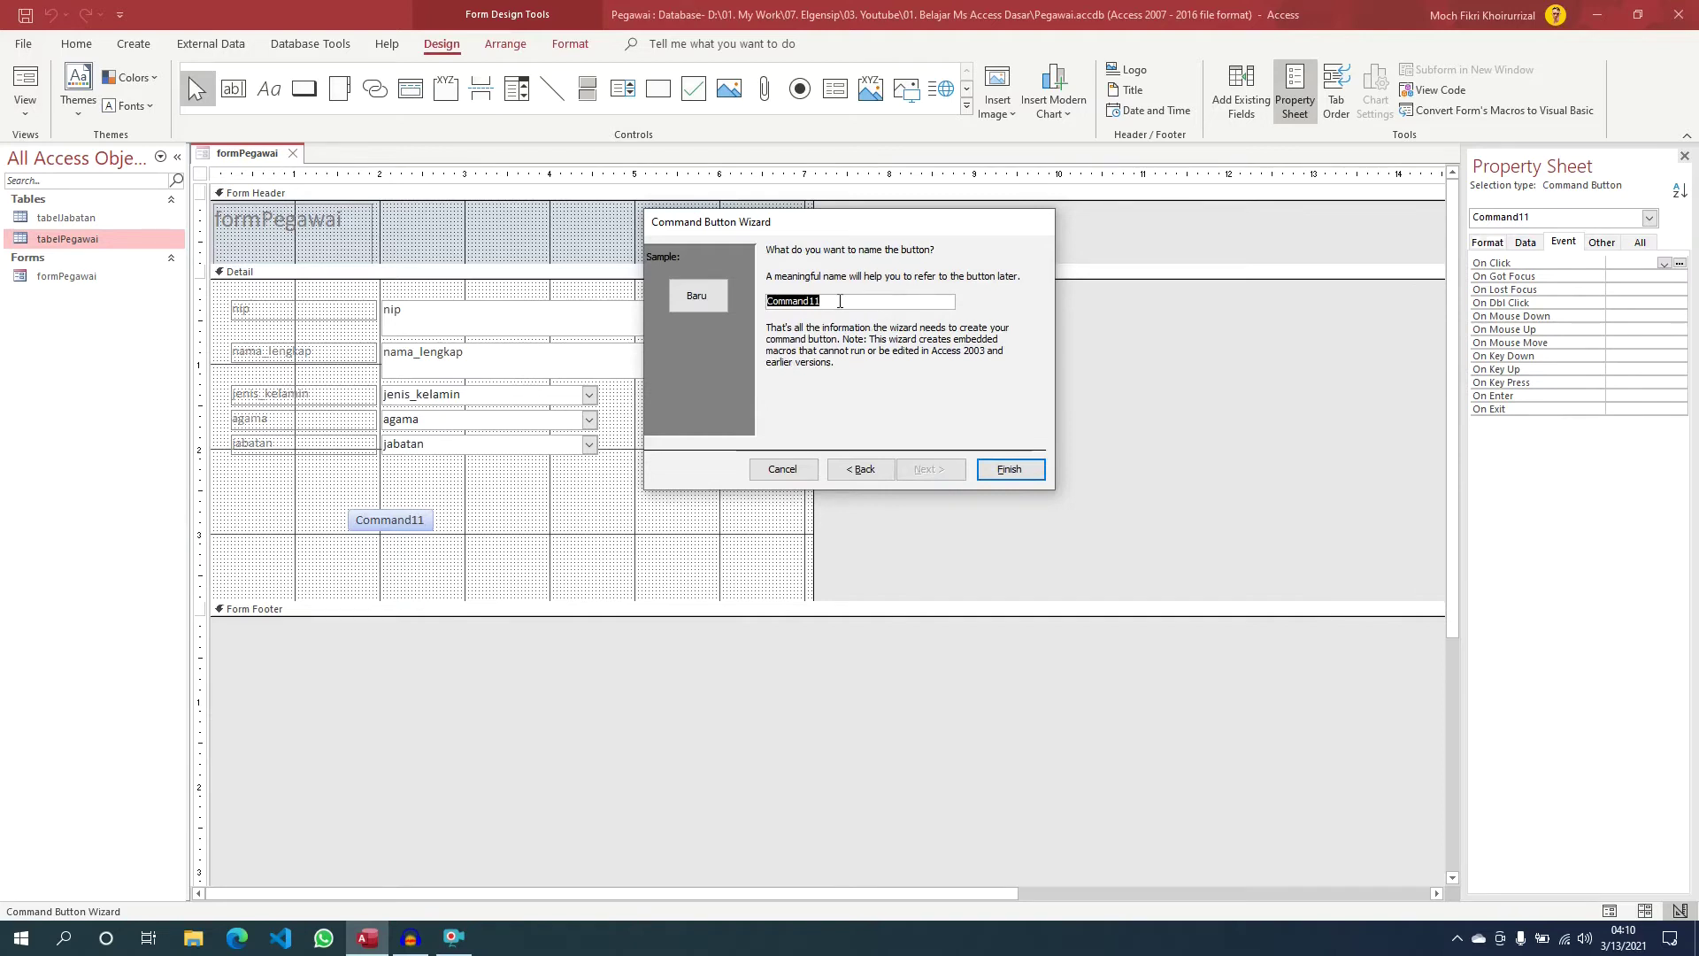
{"action": "type", "text": "btnName"}
{"action": "left_click", "coordinate": [1010, 470]}
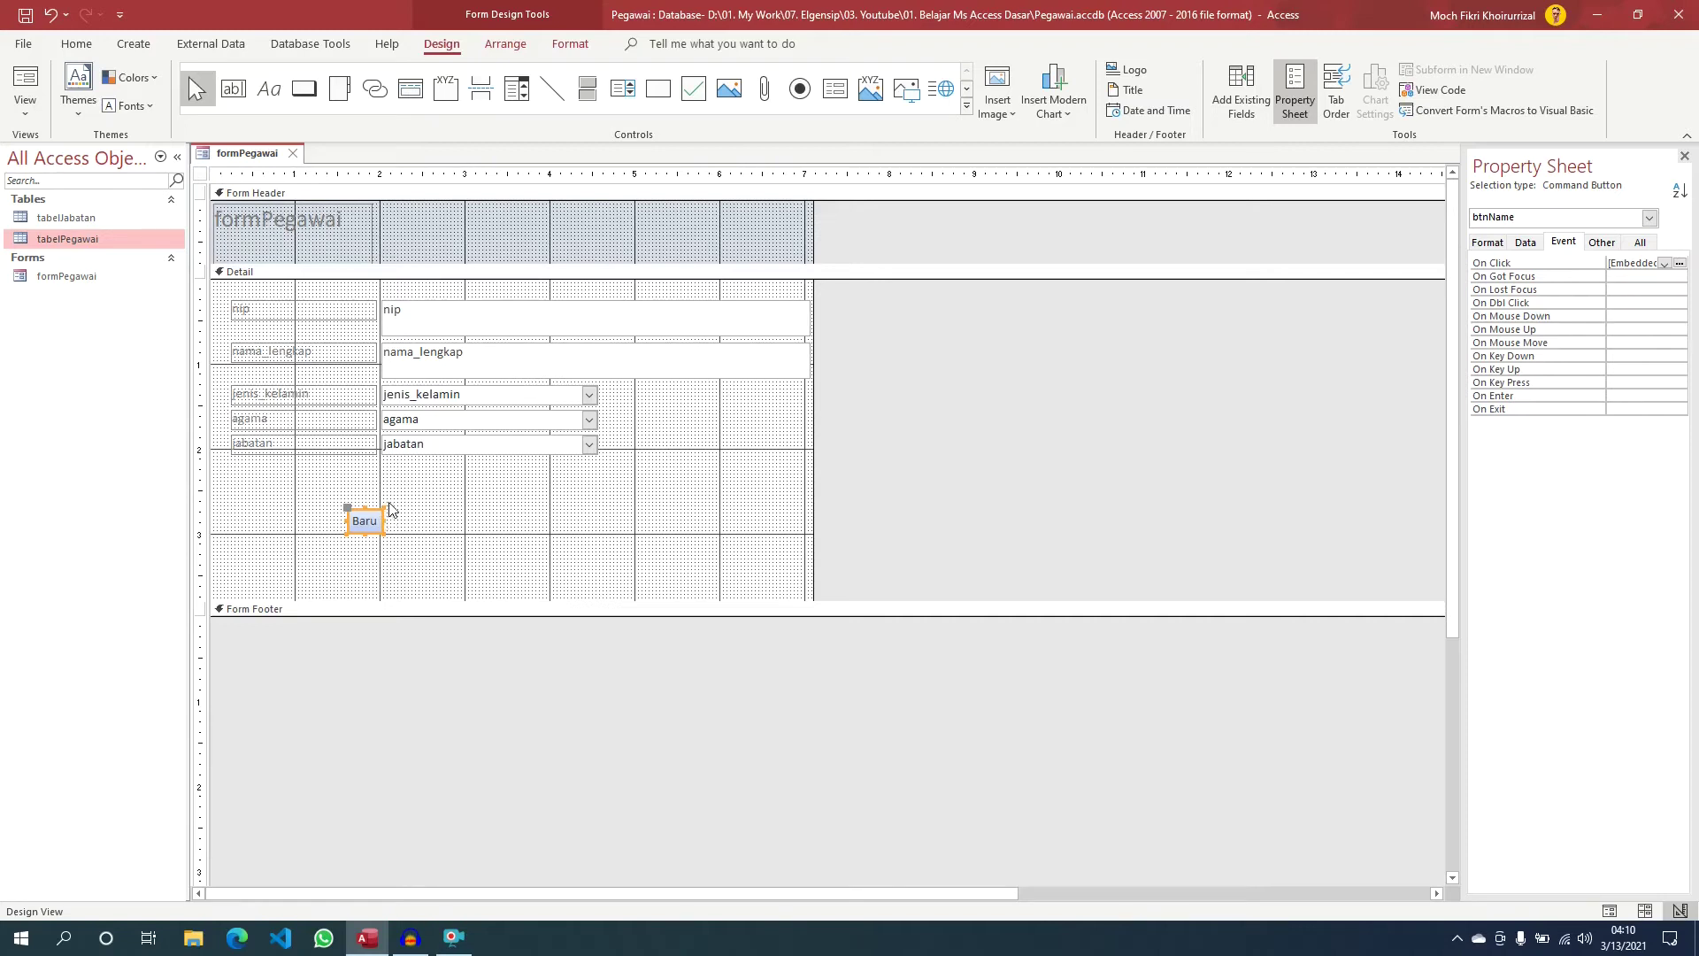
Place a second command button beside Baru and assign it the Save Record action from Record Operations
{"action": "left_click", "coordinate": [302, 90]}
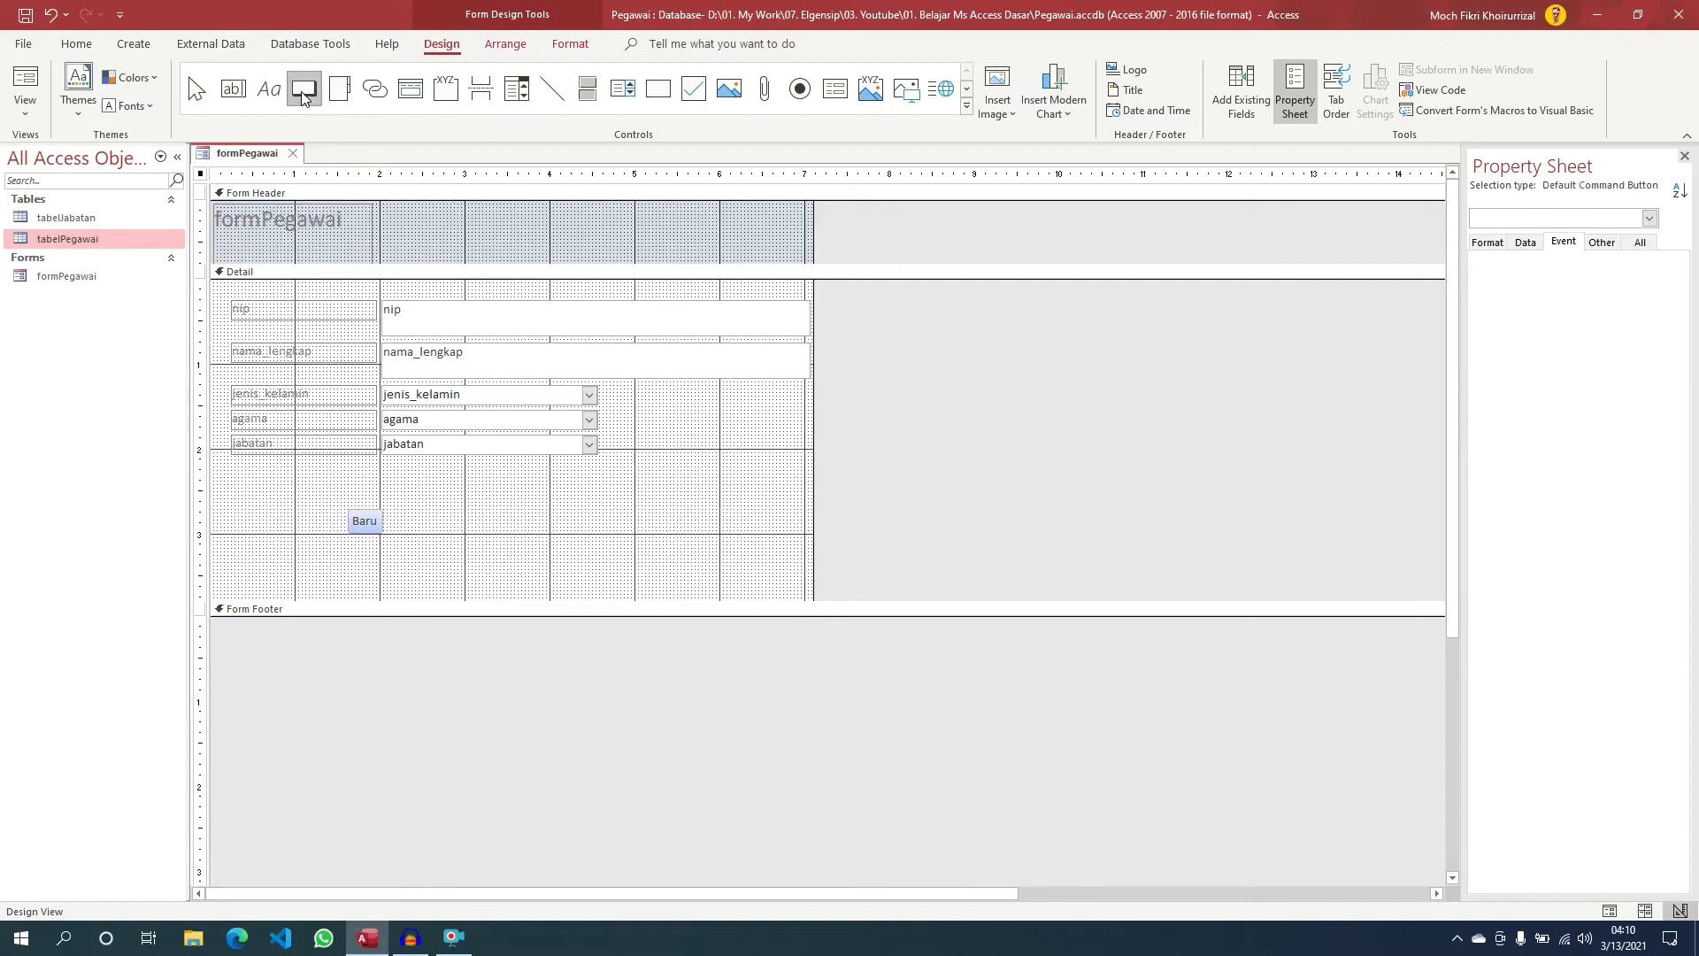
{"action": "left_click", "coordinate": [436, 516]}
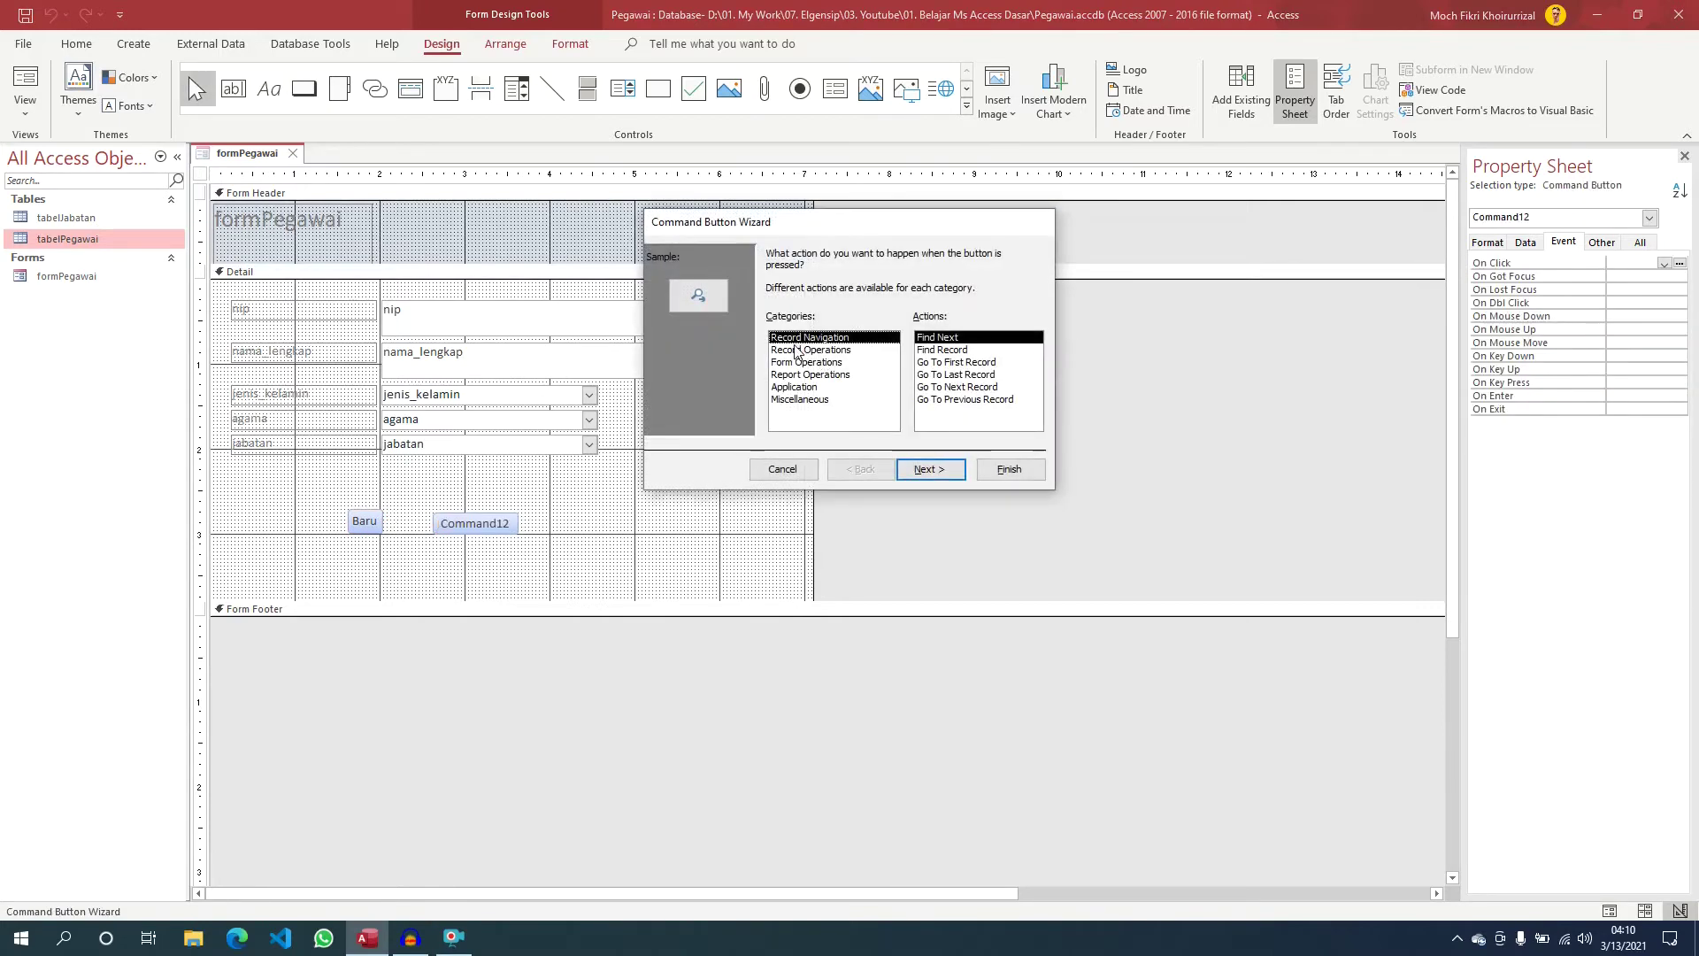
{"action": "left_click", "coordinate": [818, 351]}
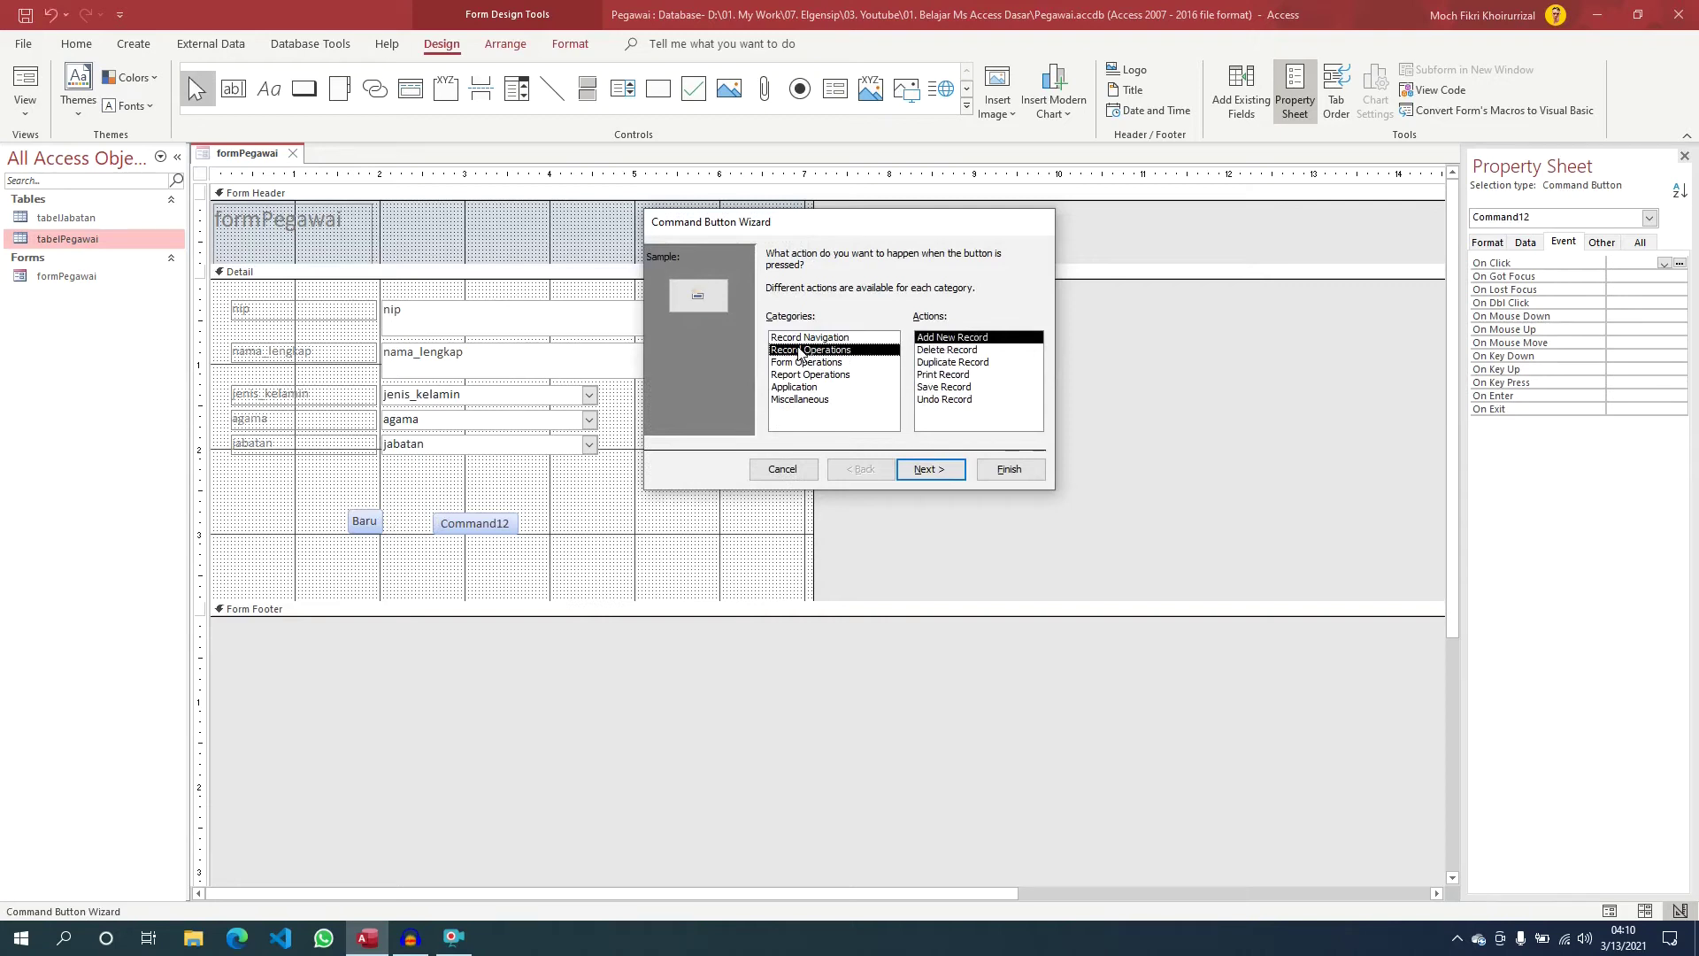
{"action": "left_click", "coordinate": [940, 387]}
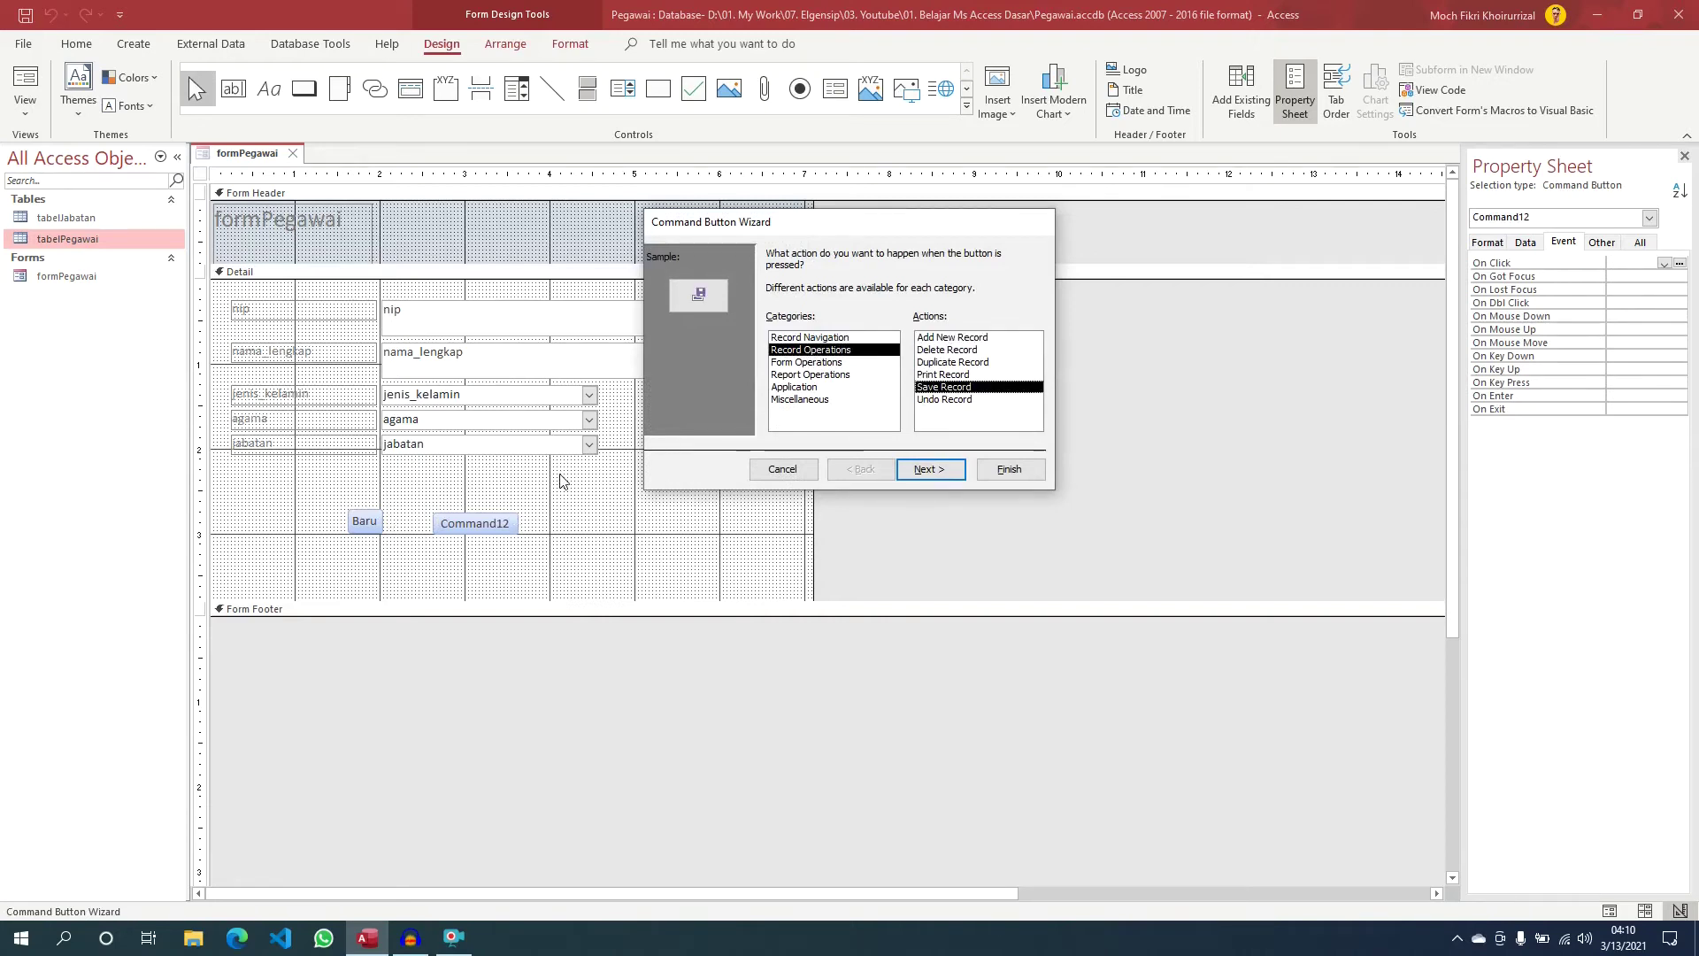
{"action": "left_click", "coordinate": [928, 469]}
Give the save button the text caption Simpan, name it btnSimpan and finish the button wizard
{"action": "left_click", "coordinate": [905, 326]}
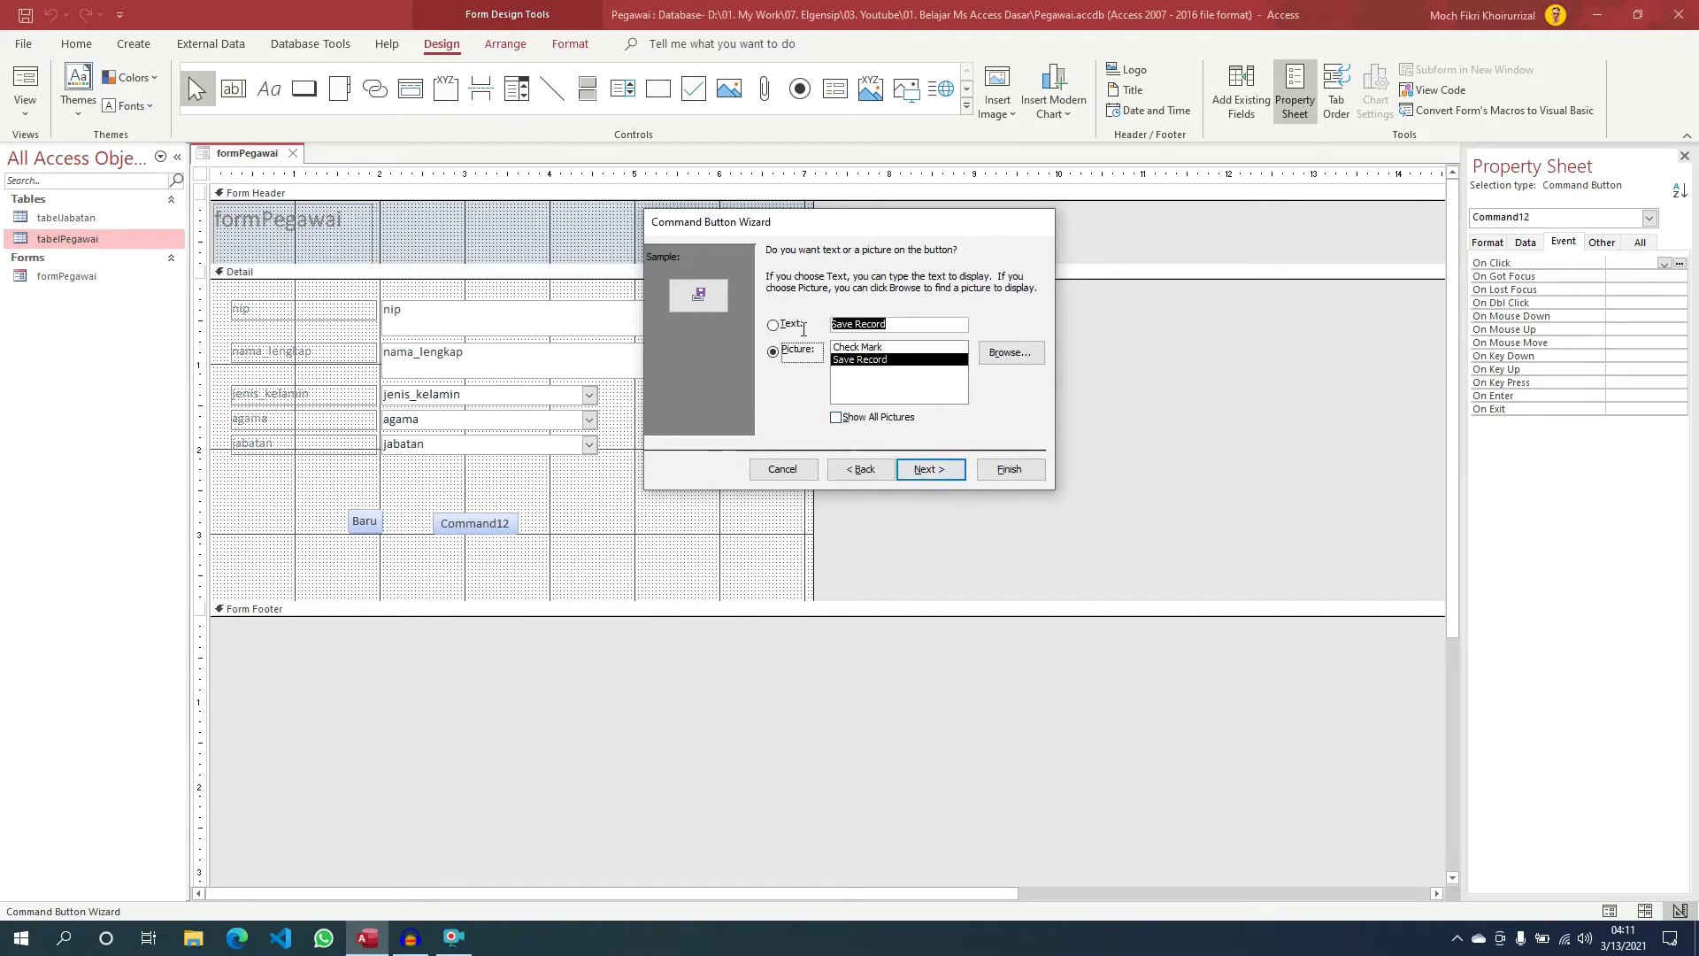
{"action": "type", "text": "Simpan"}
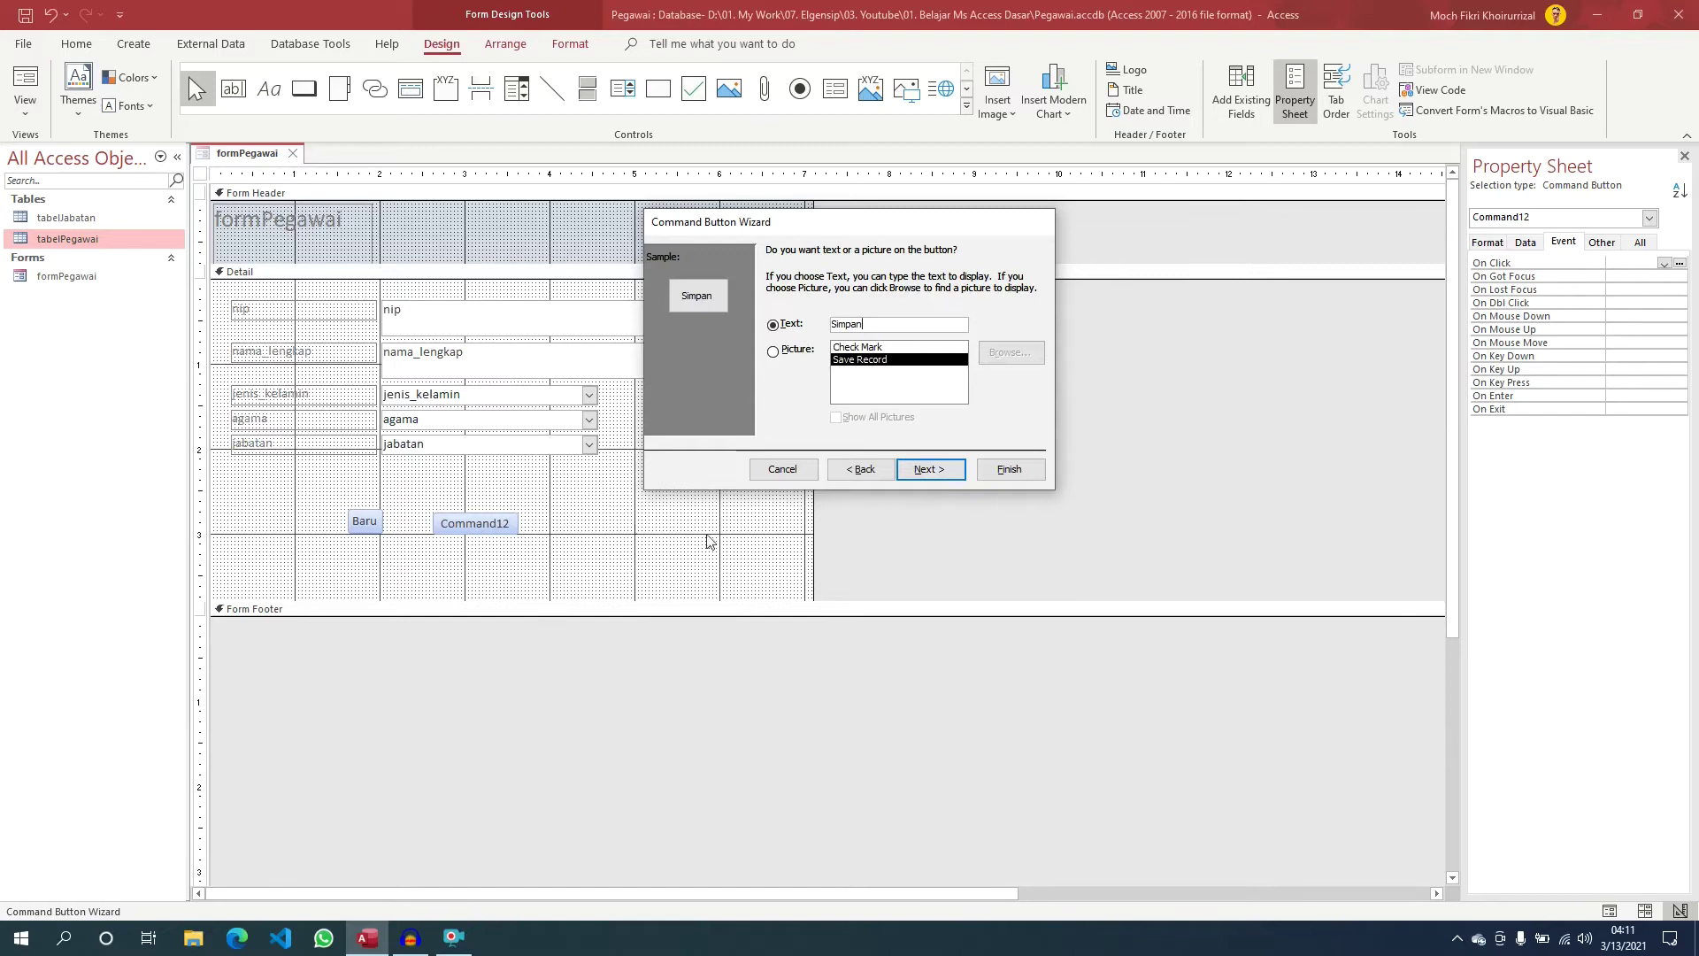
{"action": "left_click", "coordinate": [929, 469]}
{"action": "type", "text": "btnSimpan"}
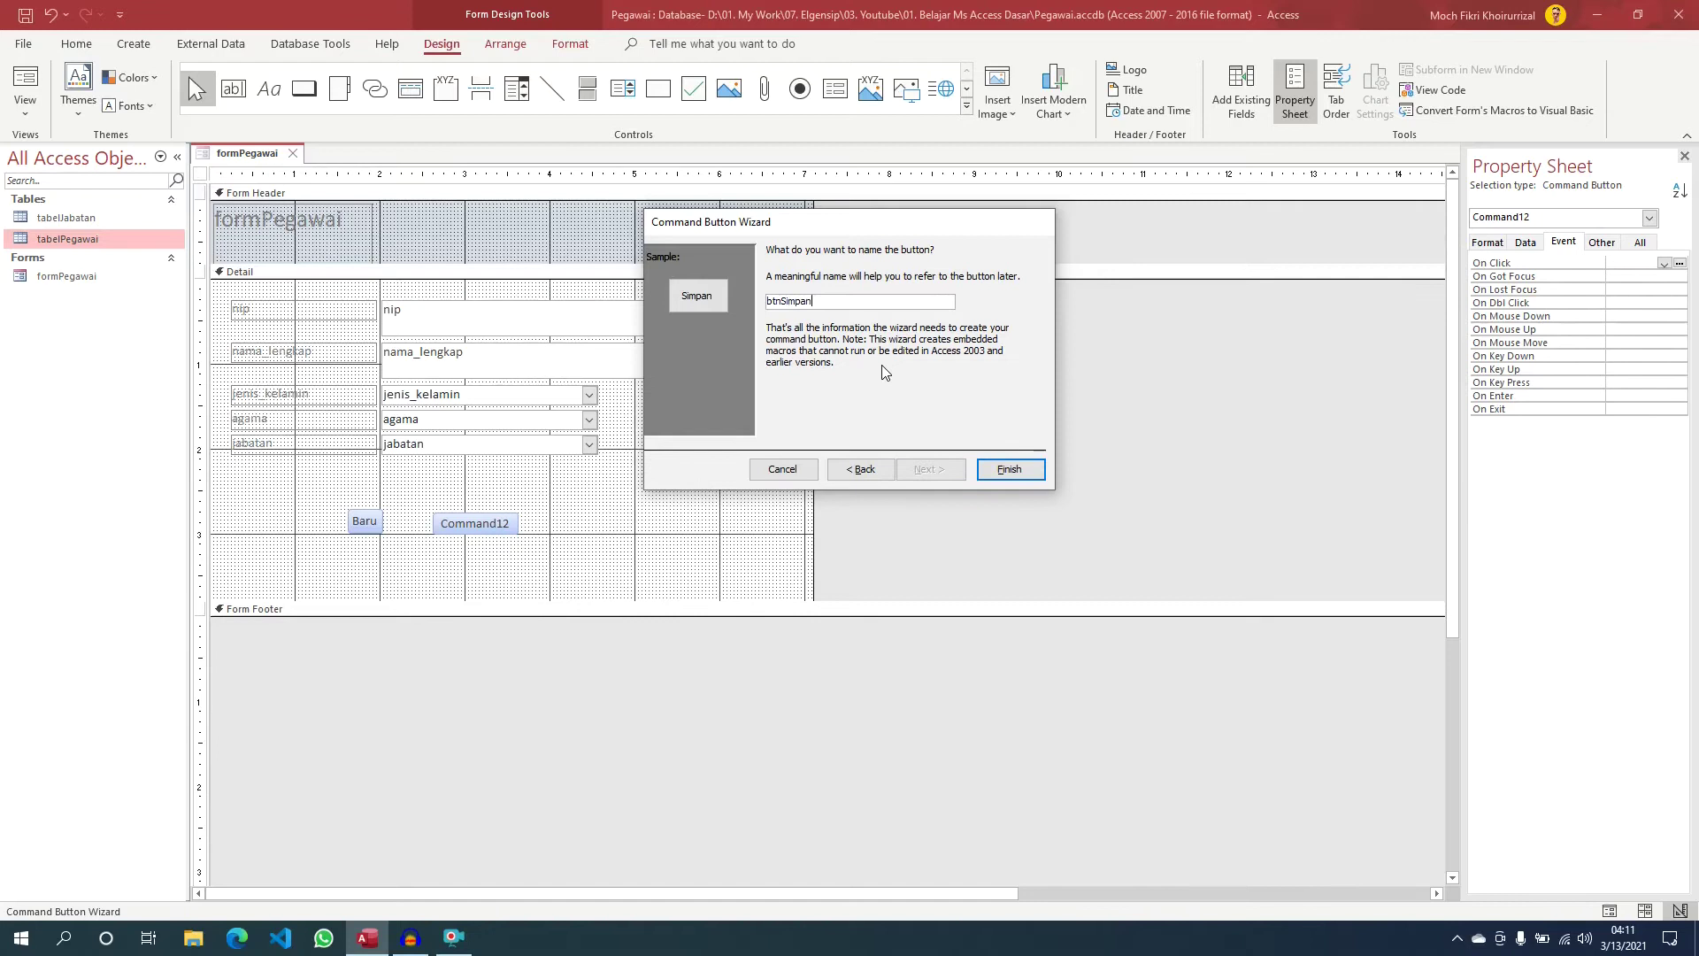
{"action": "left_click", "coordinate": [1010, 470]}
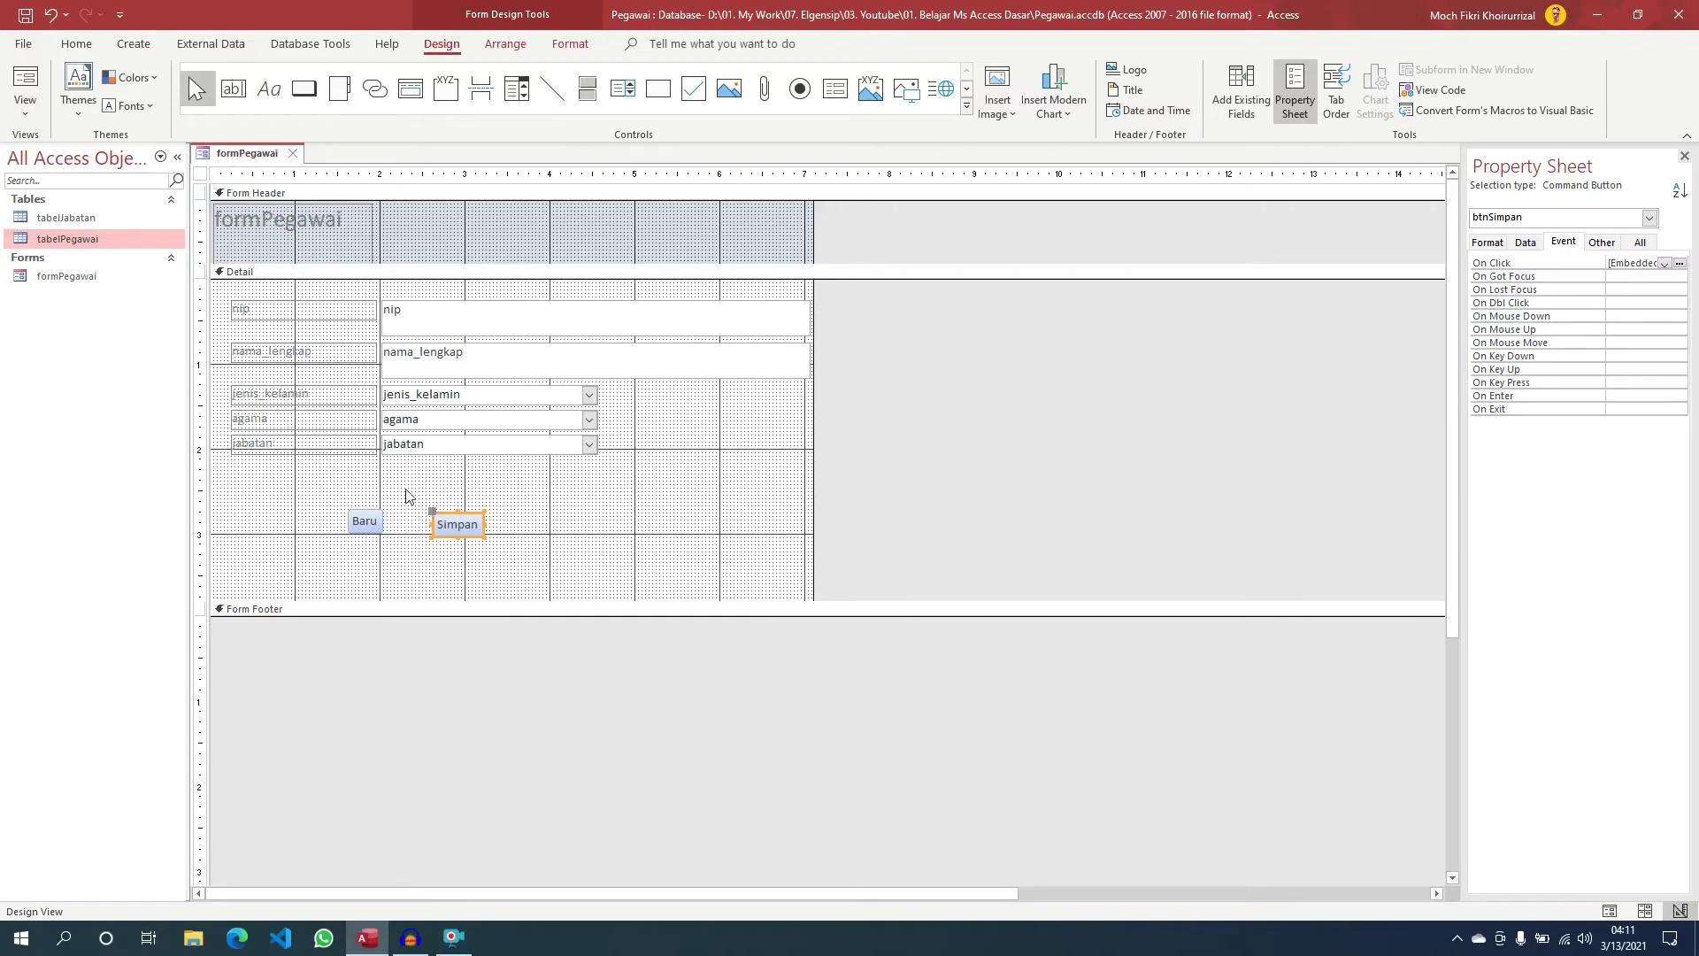
Start a new record in the Form View of formPegawai and fill in the employee's nip and full name
{"action": "right_click", "coordinate": [262, 159]}
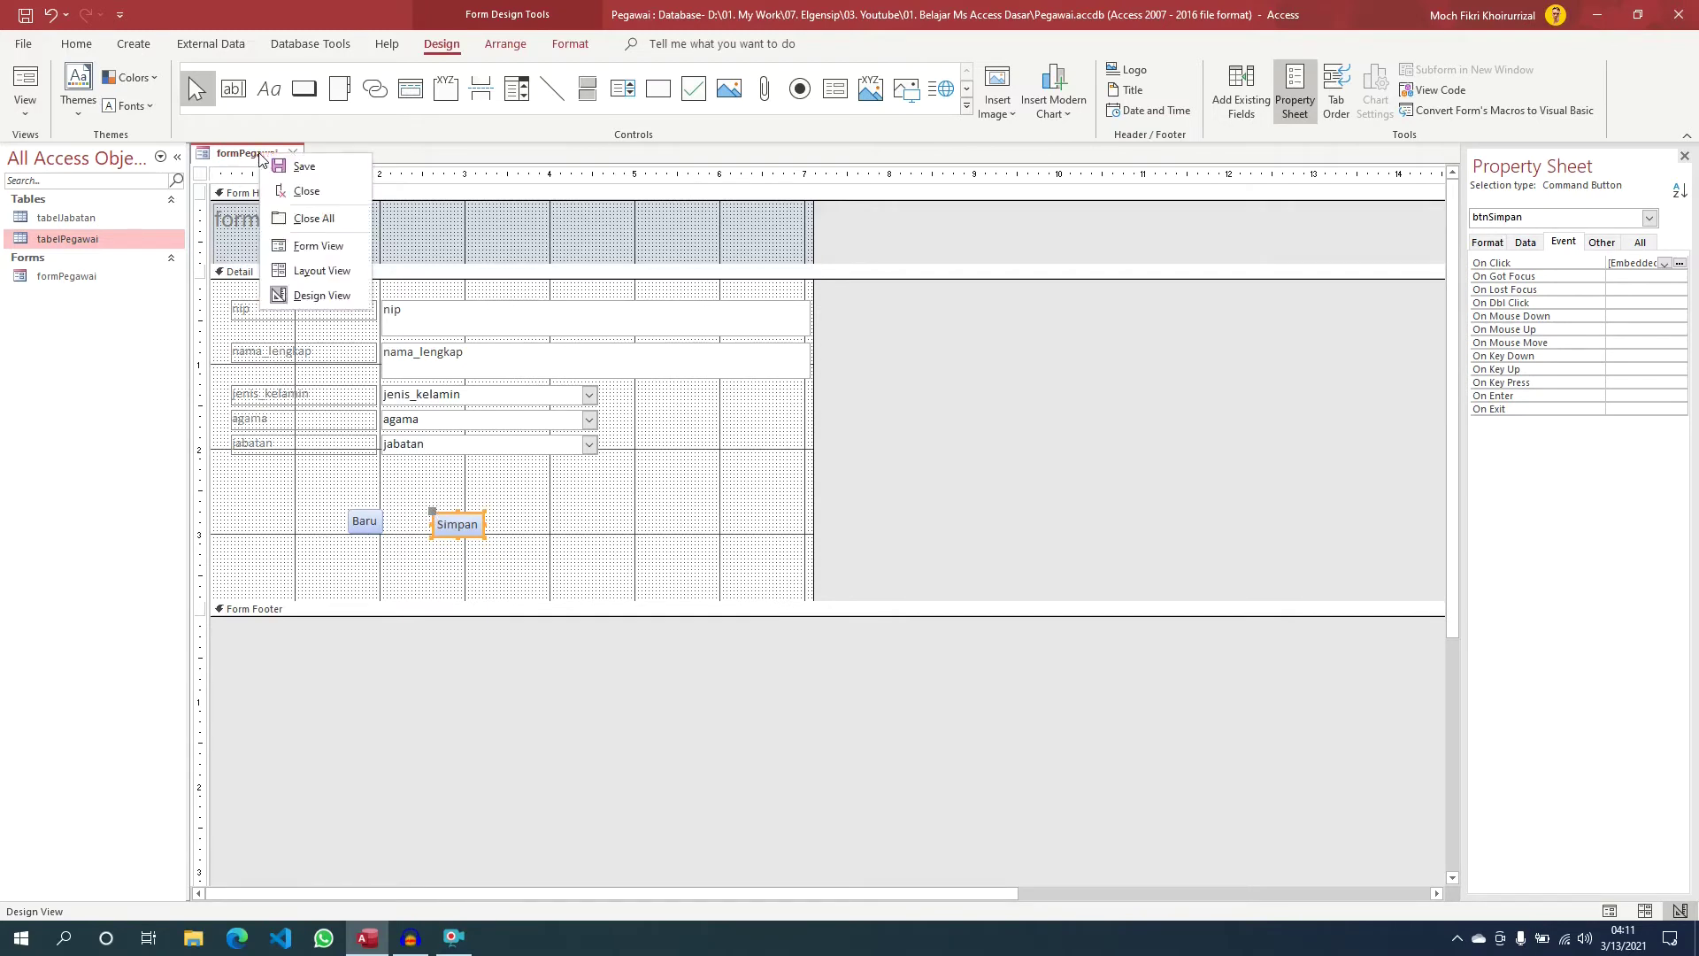
{"action": "left_click", "coordinate": [319, 246]}
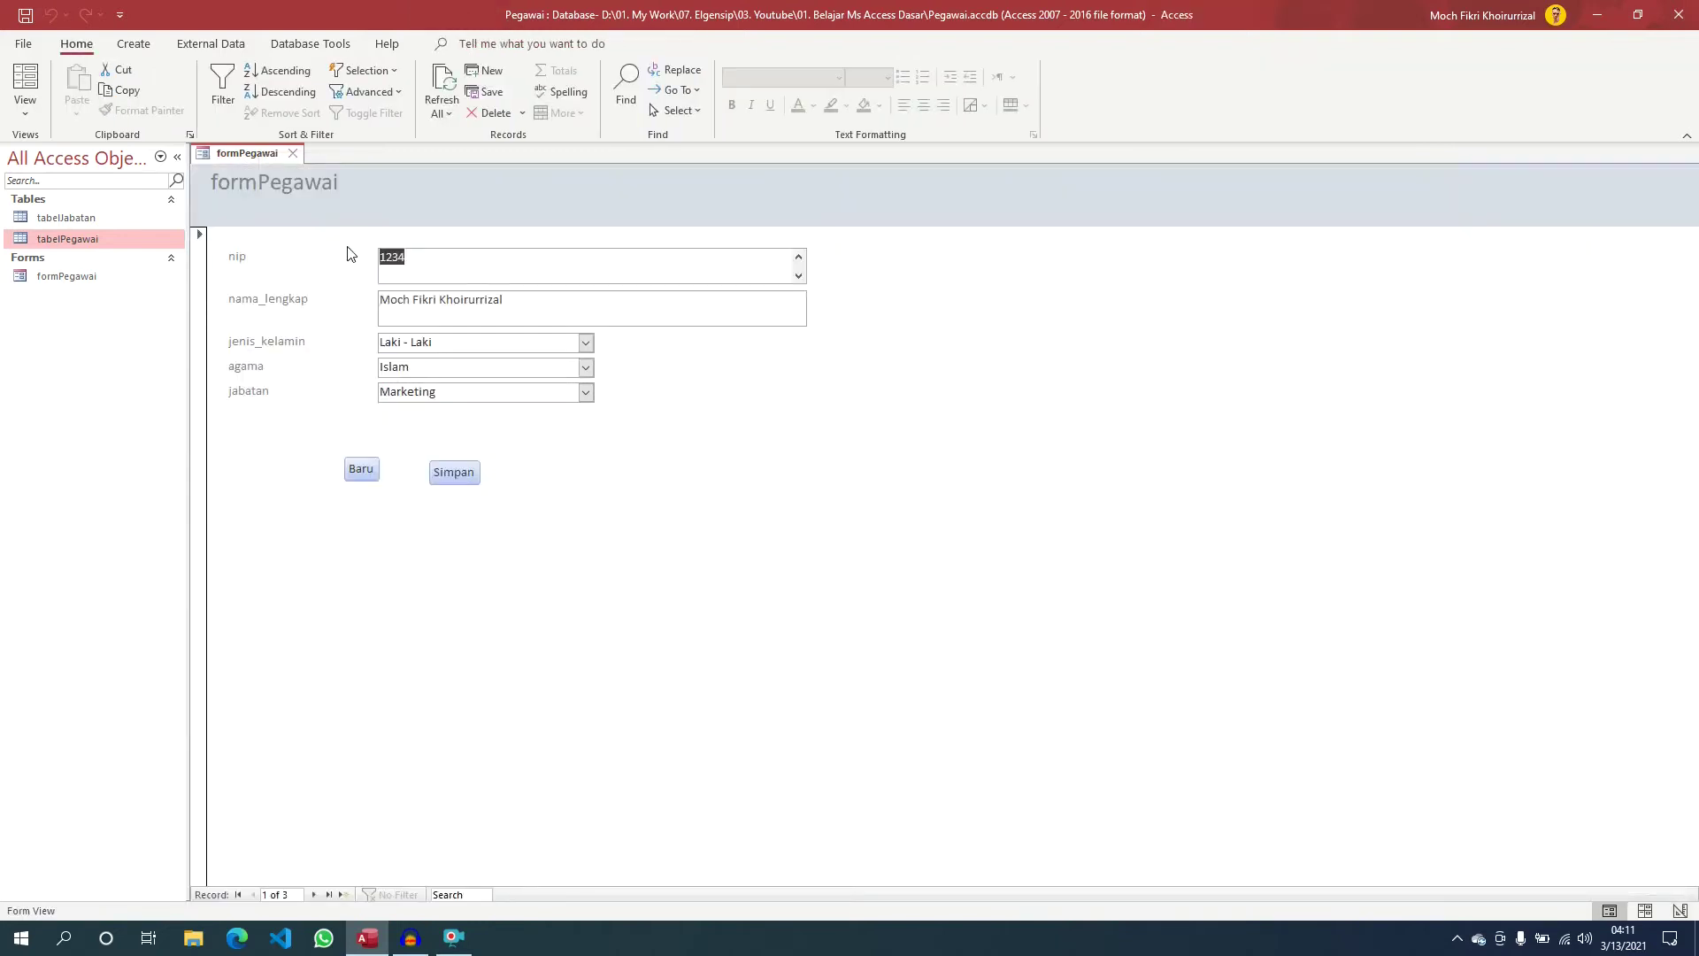
{"action": "left_click", "coordinate": [365, 471]}
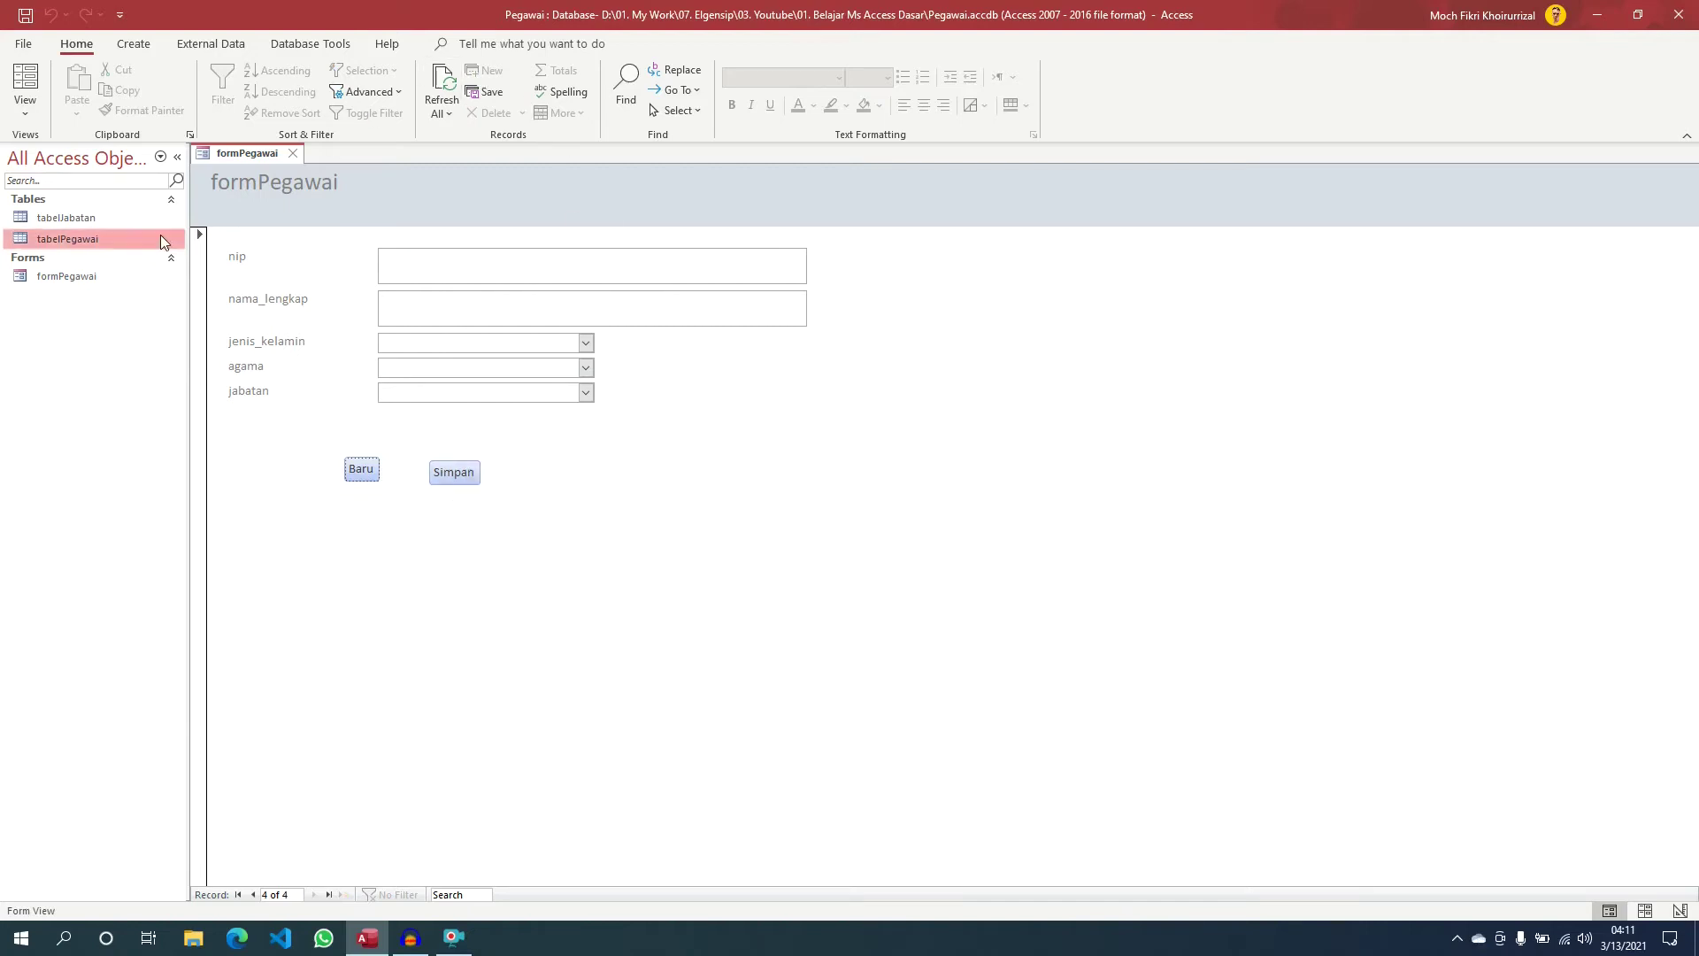
{"action": "left_click", "coordinate": [451, 257]}
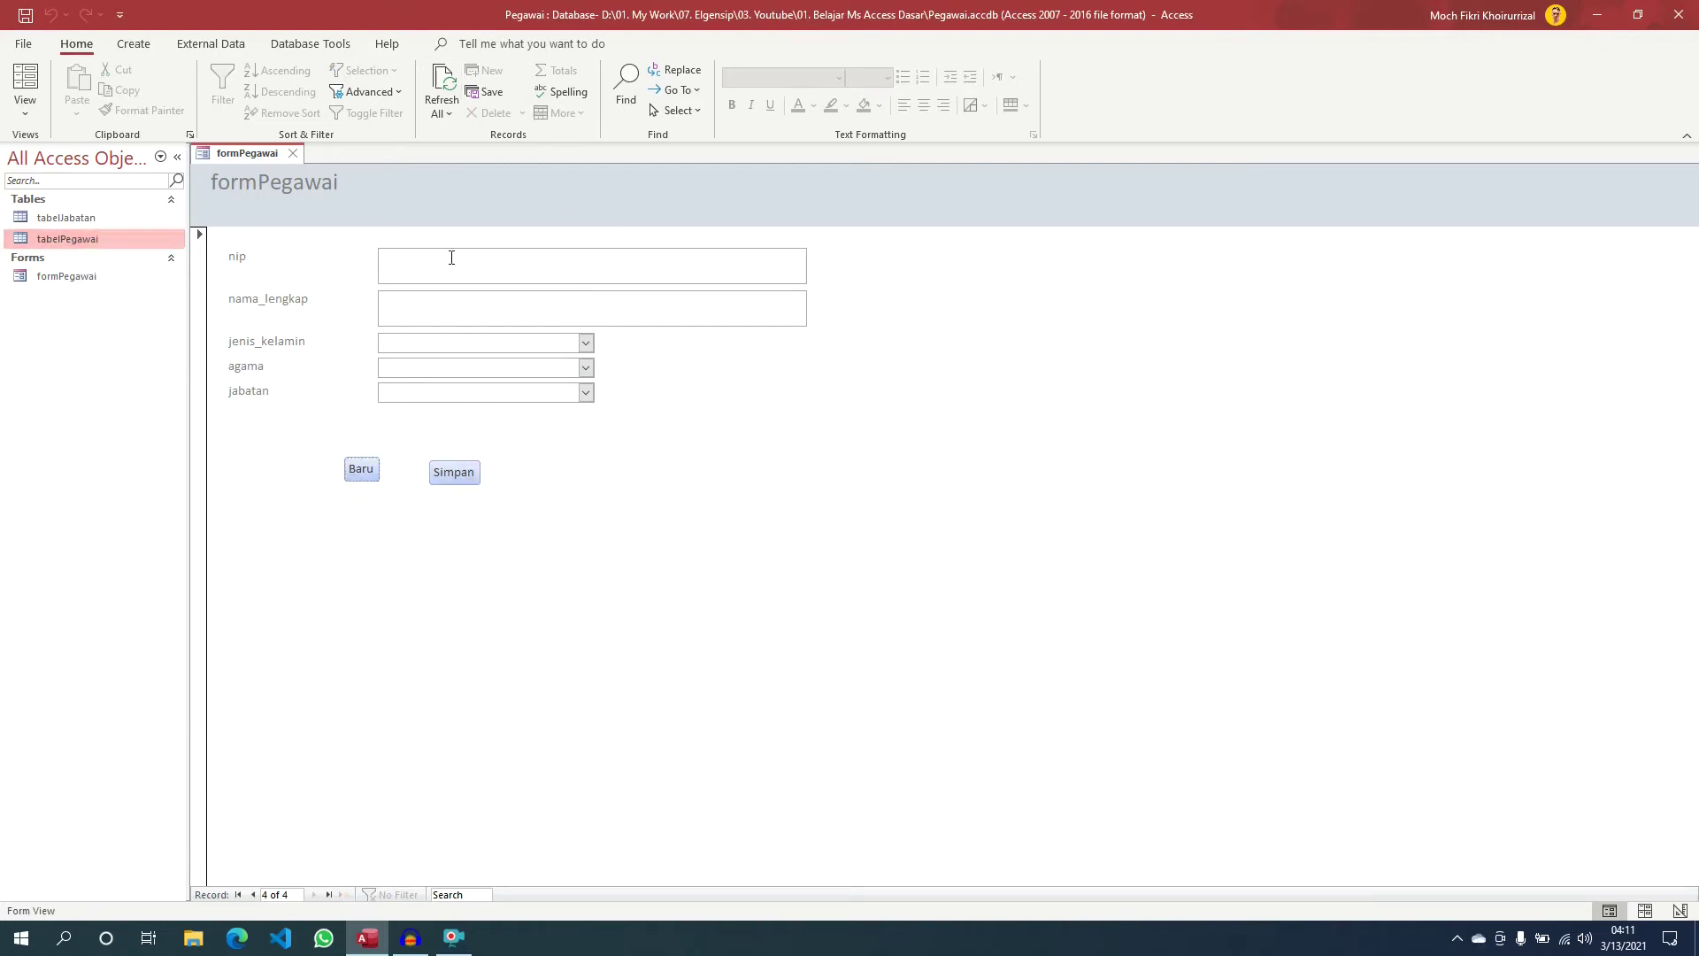
{"action": "type", "text": "1238"}
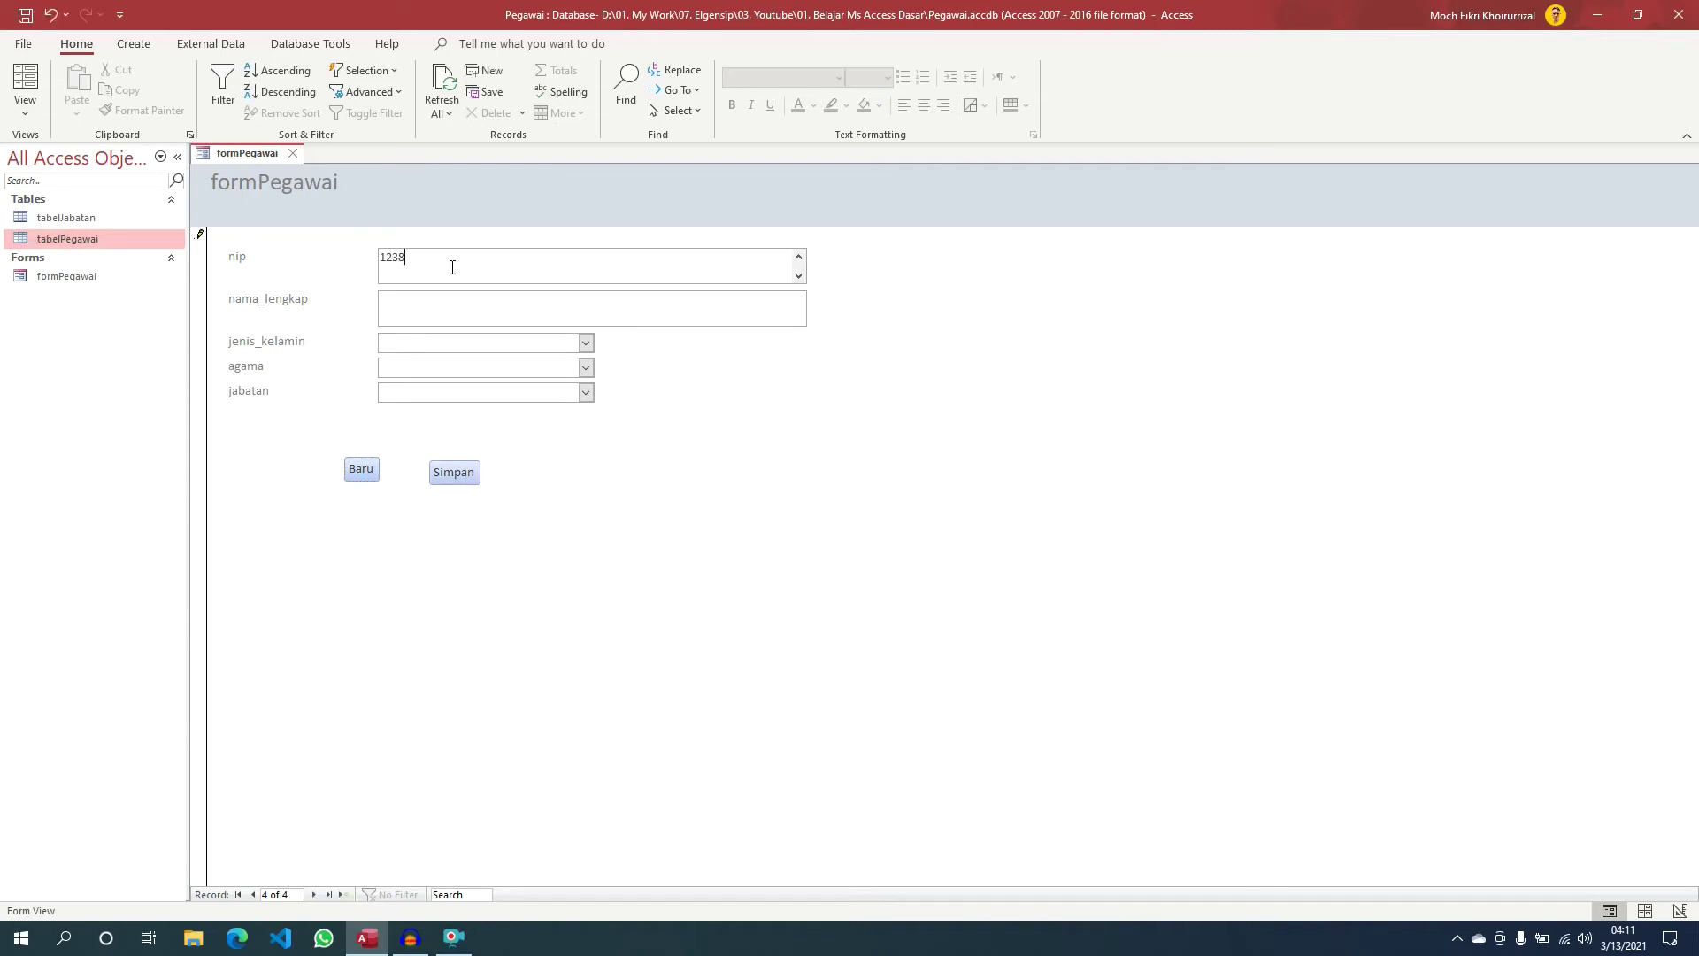
{"action": "left_click", "coordinate": [421, 308]}
{"action": "type", "text": "Ikbal"}
Set jenis_kelamin to Laki - Laki, agama to Islam and jabatan to Kasir, and save the record with the Simpan button
{"action": "left_click", "coordinate": [585, 343]}
{"action": "left_click", "coordinate": [508, 359]}
{"action": "left_click", "coordinate": [586, 368]}
{"action": "left_click", "coordinate": [512, 384]}
{"action": "left_click", "coordinate": [585, 392]}
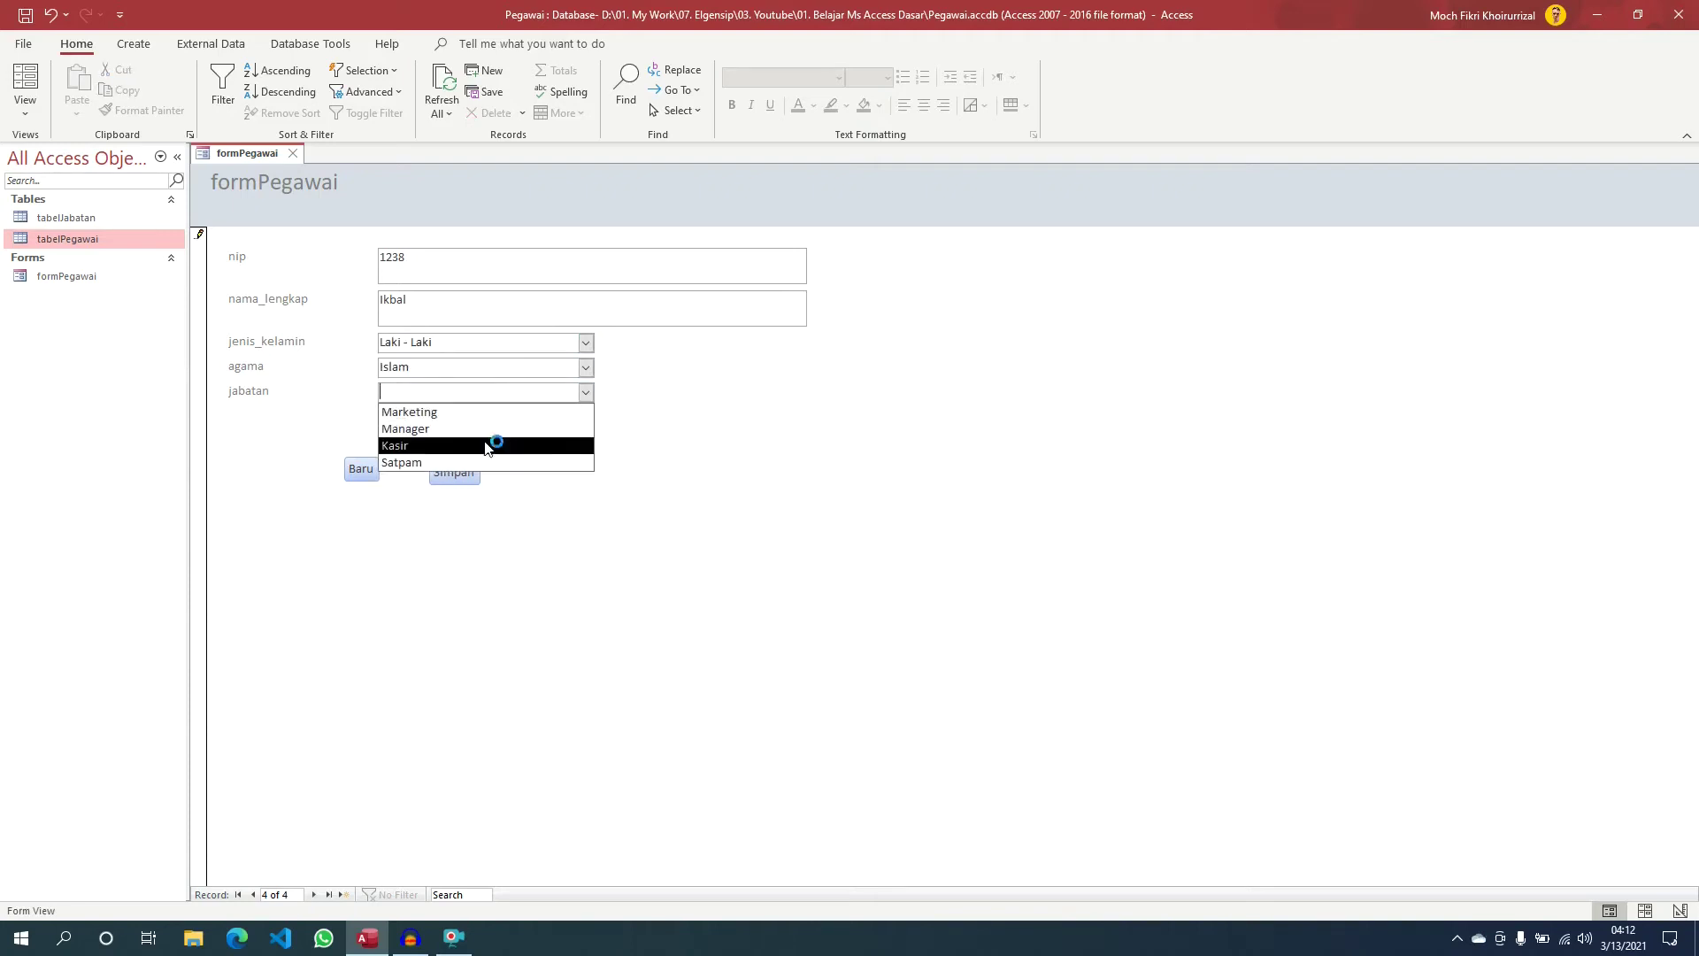
{"action": "left_click", "coordinate": [469, 446]}
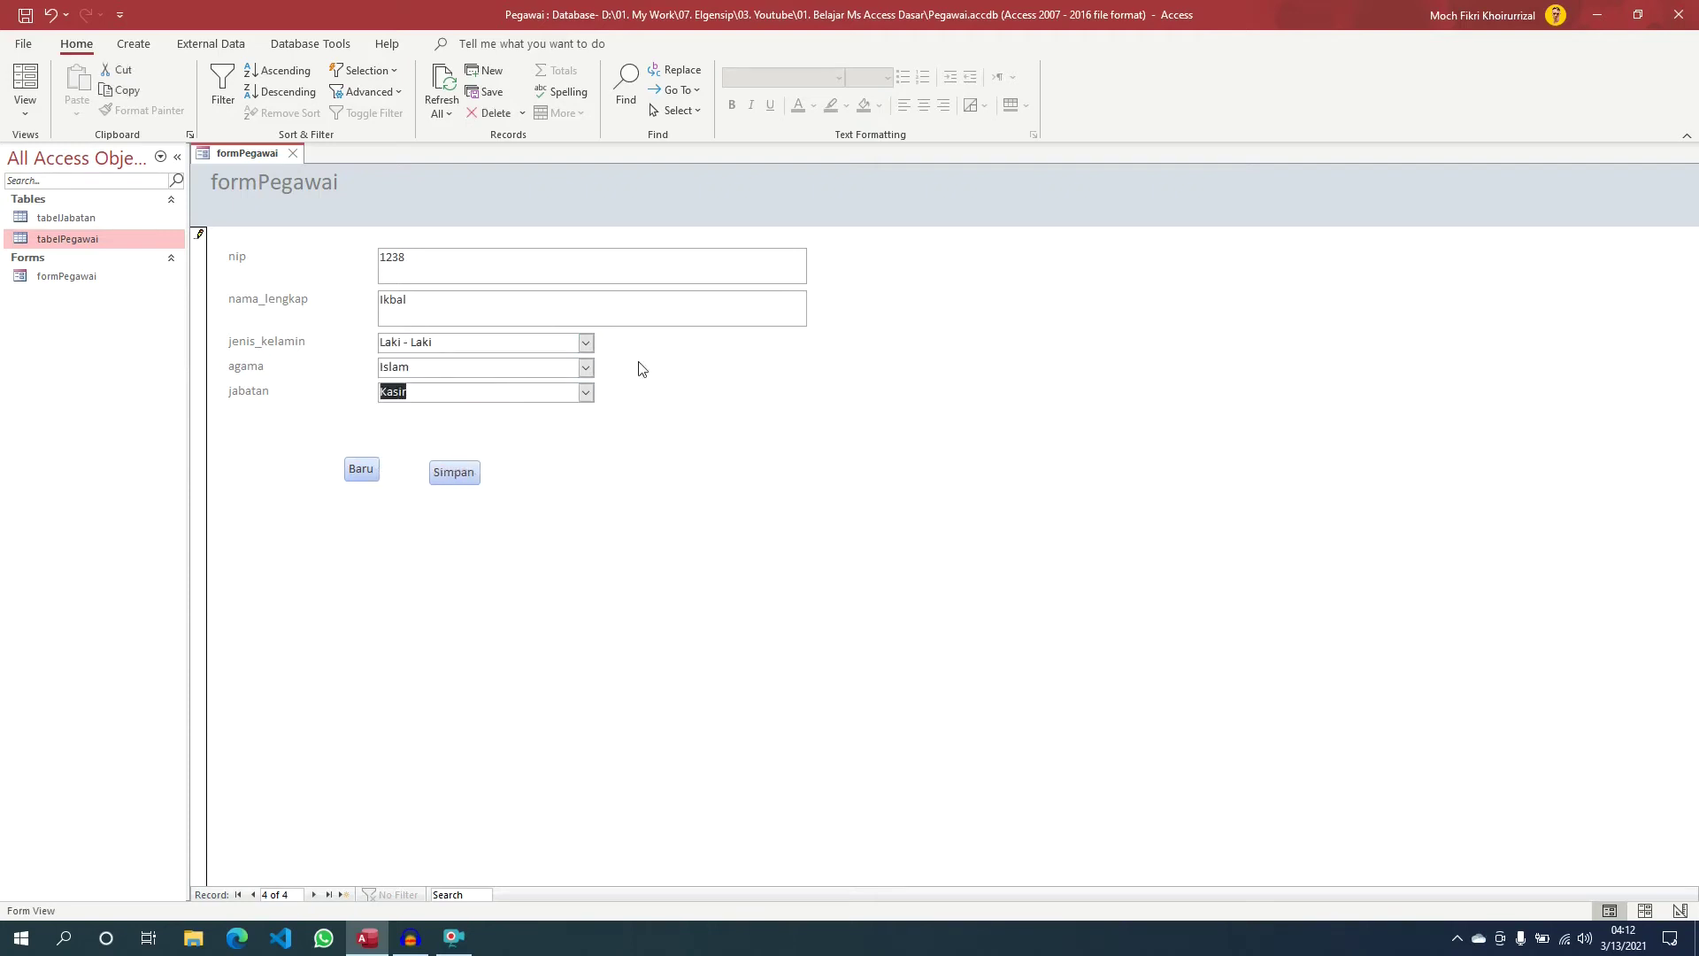
{"action": "left_click", "coordinate": [465, 477]}
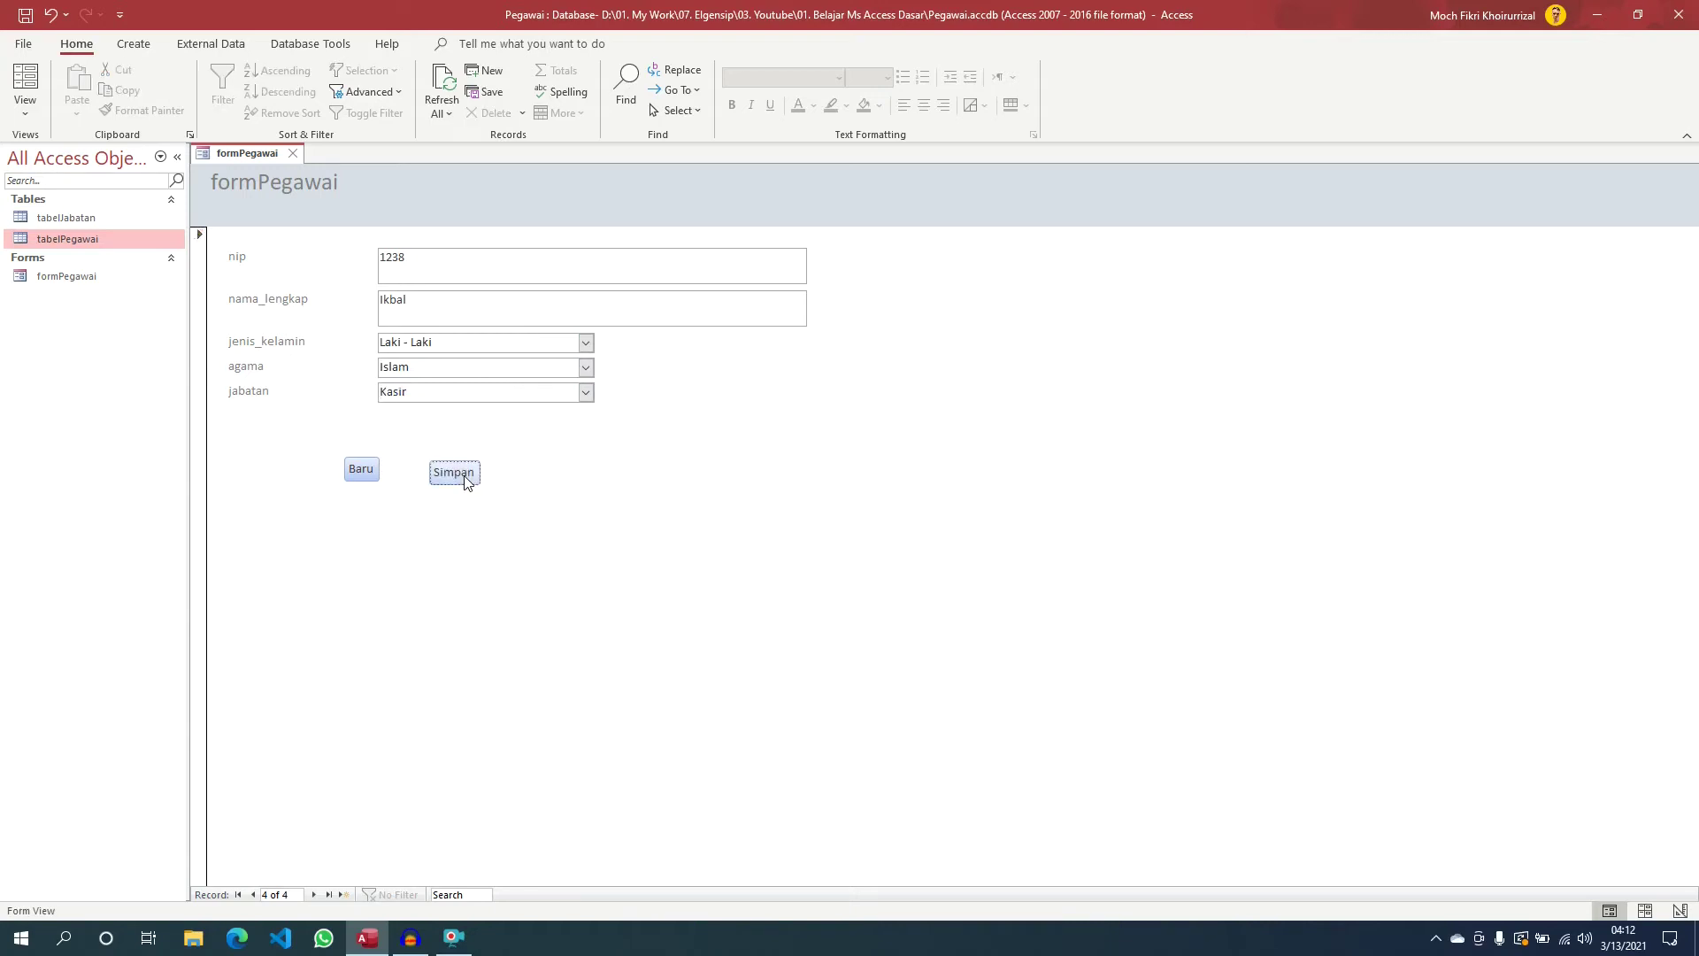
Open tabelPegawai to check the newly saved employee record and close the table
{"action": "double_click", "coordinate": [86, 239]}
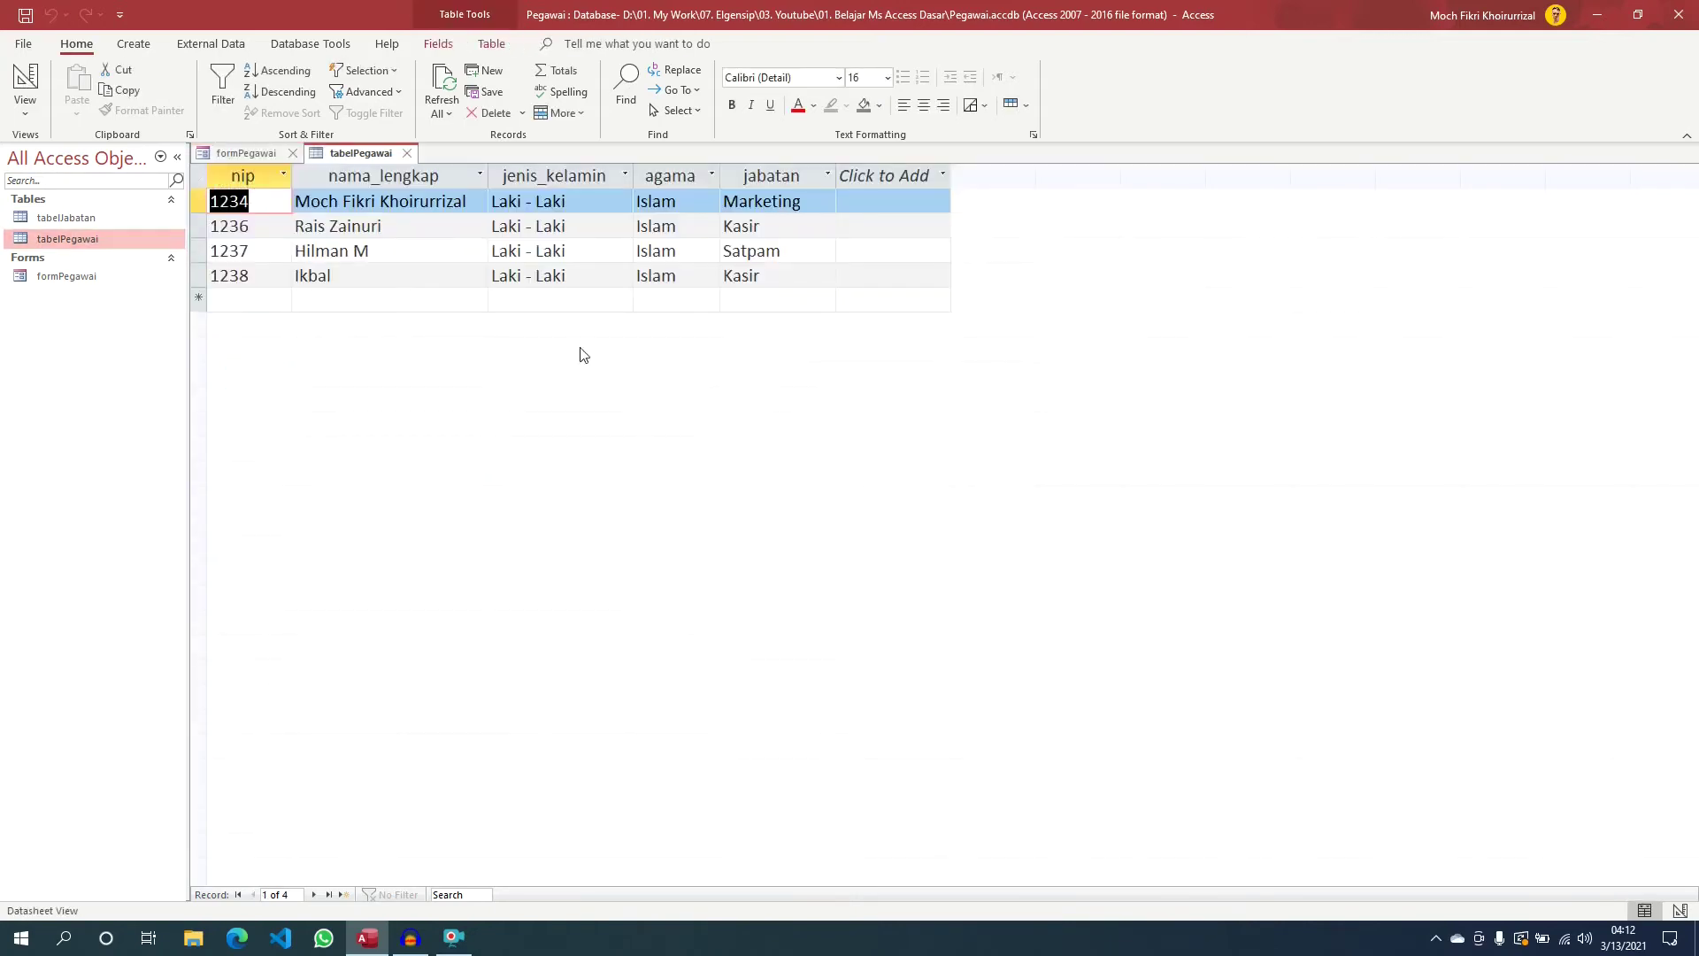
{"action": "left_click", "coordinate": [351, 297]}
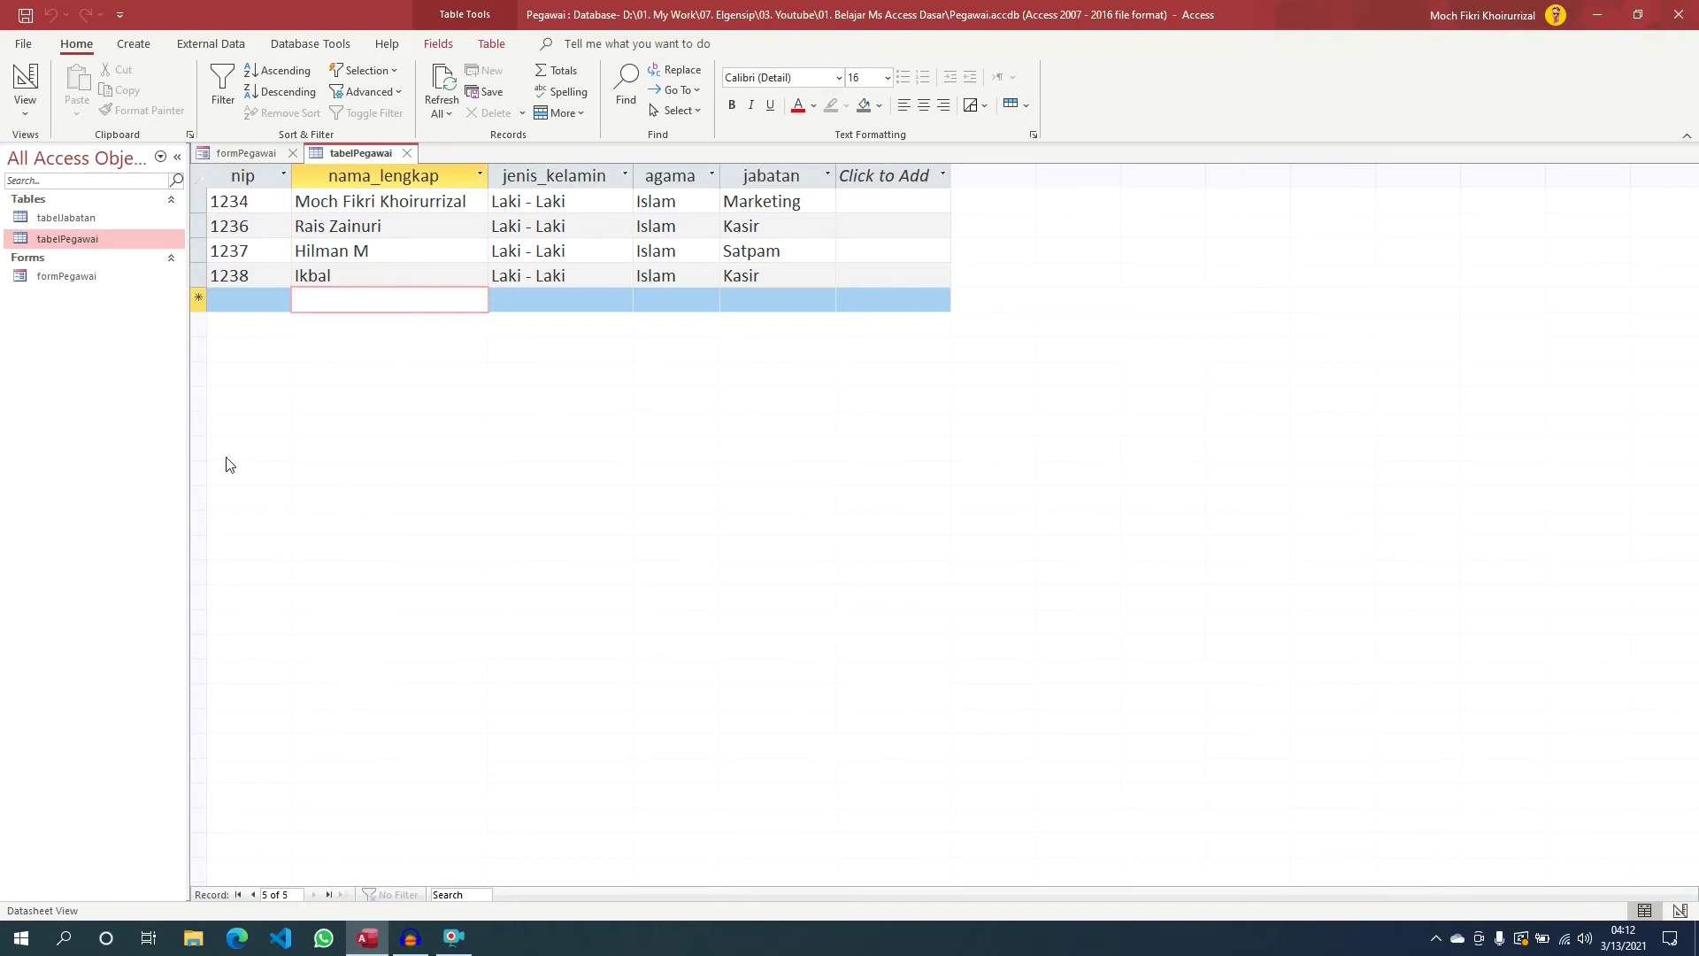
{"action": "left_click", "coordinate": [407, 153]}
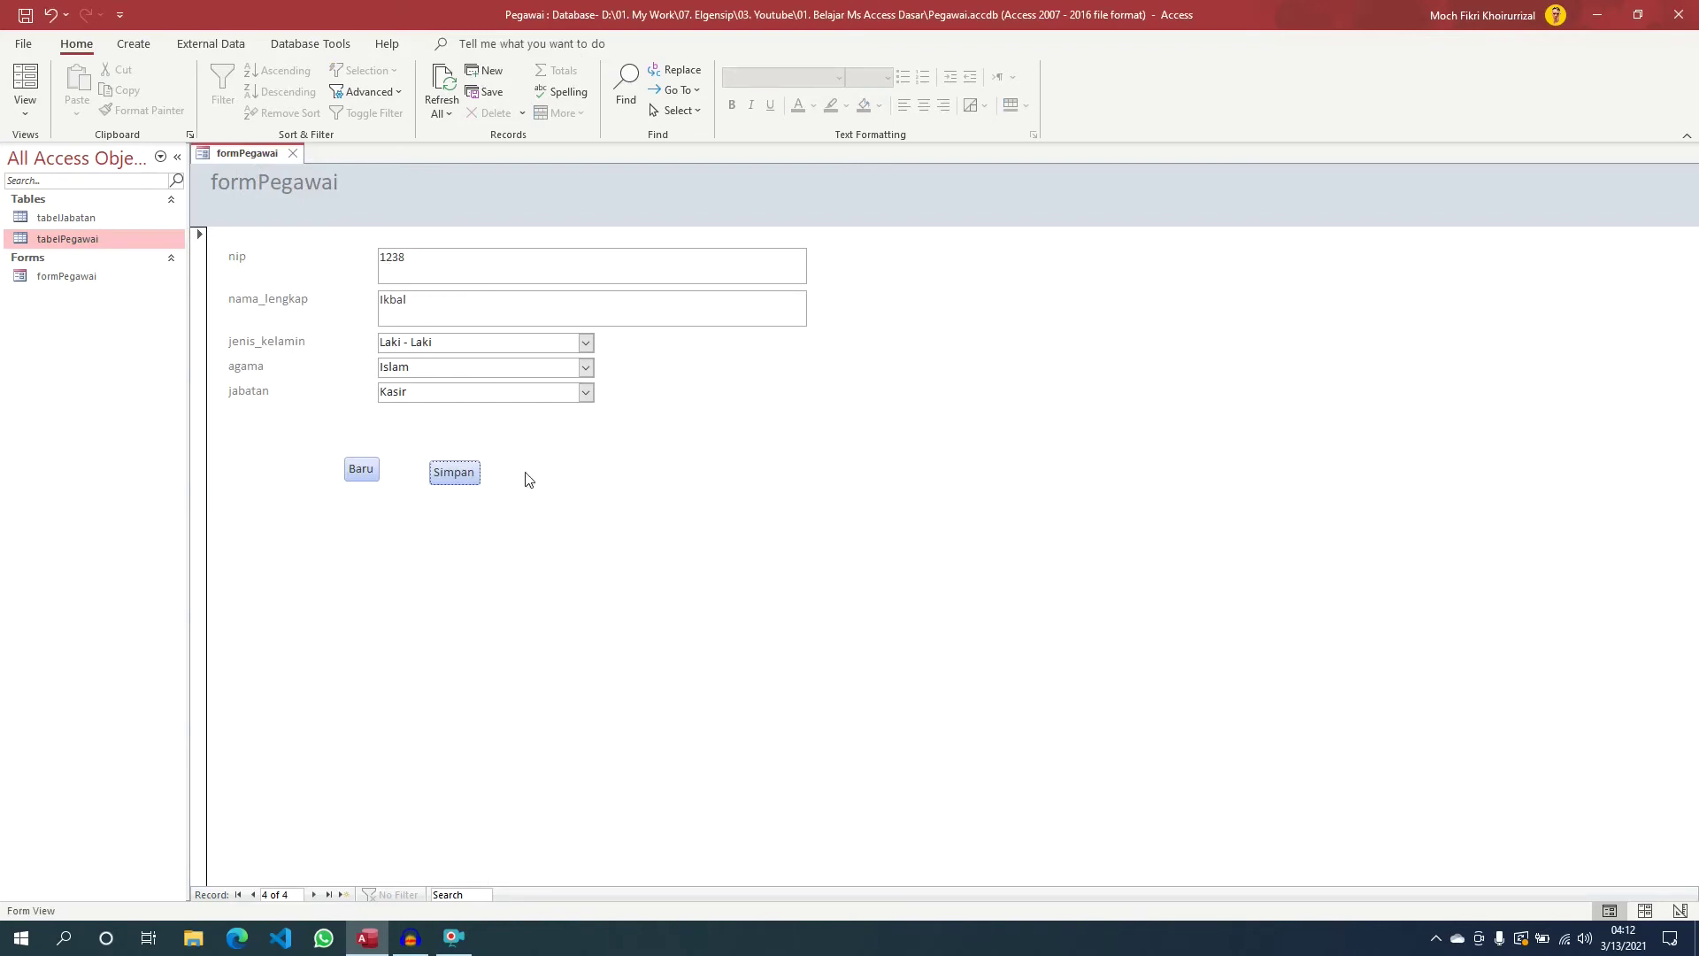
In Design View, place a command button beside Simpan and assign it the Delete Record action from Record Operations
{"action": "right_click", "coordinate": [252, 153]}
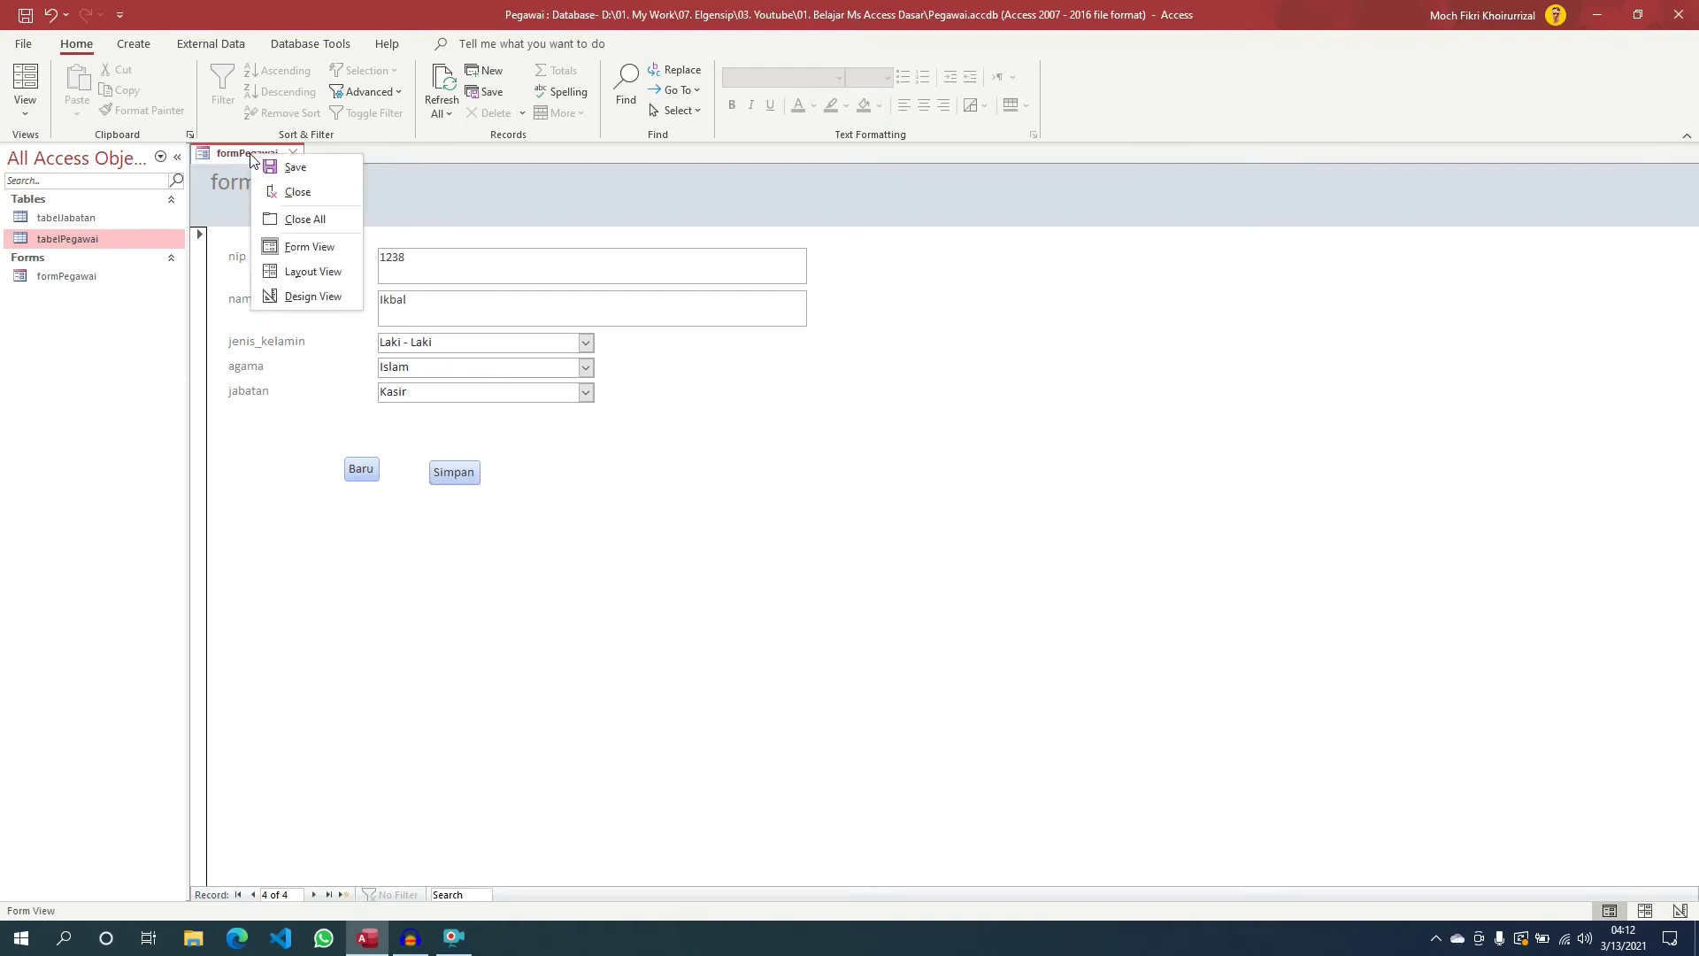
{"action": "left_click", "coordinate": [312, 298]}
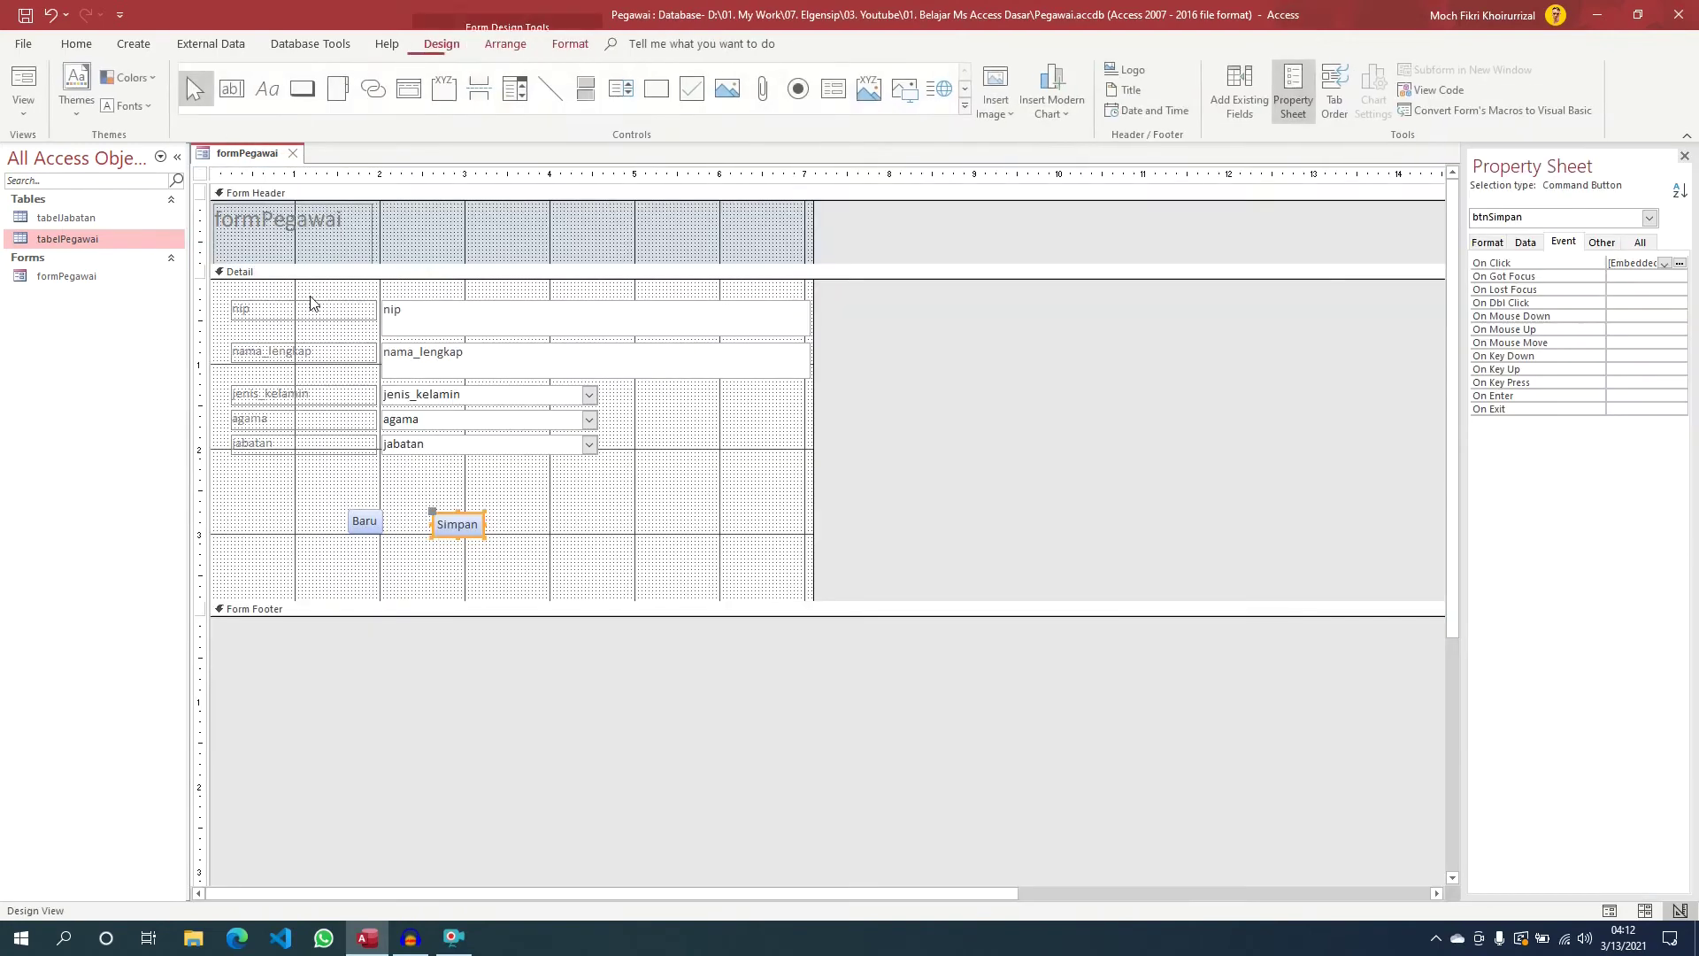
{"action": "left_click", "coordinate": [303, 89]}
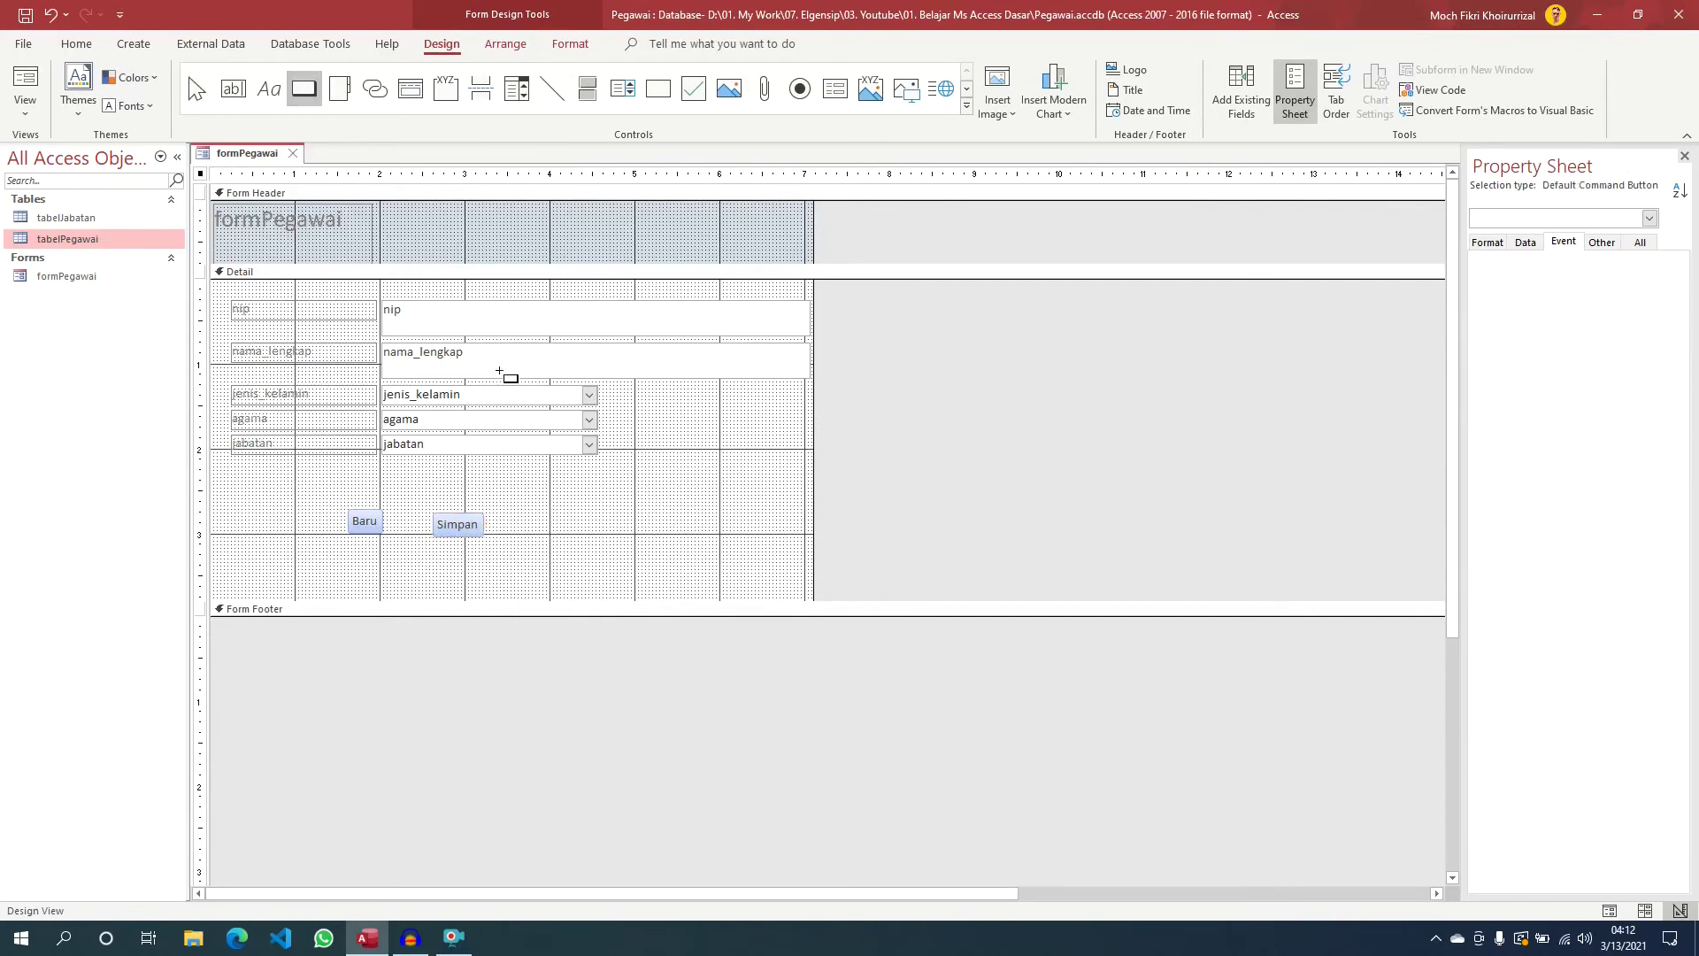
{"action": "left_click", "coordinate": [529, 514]}
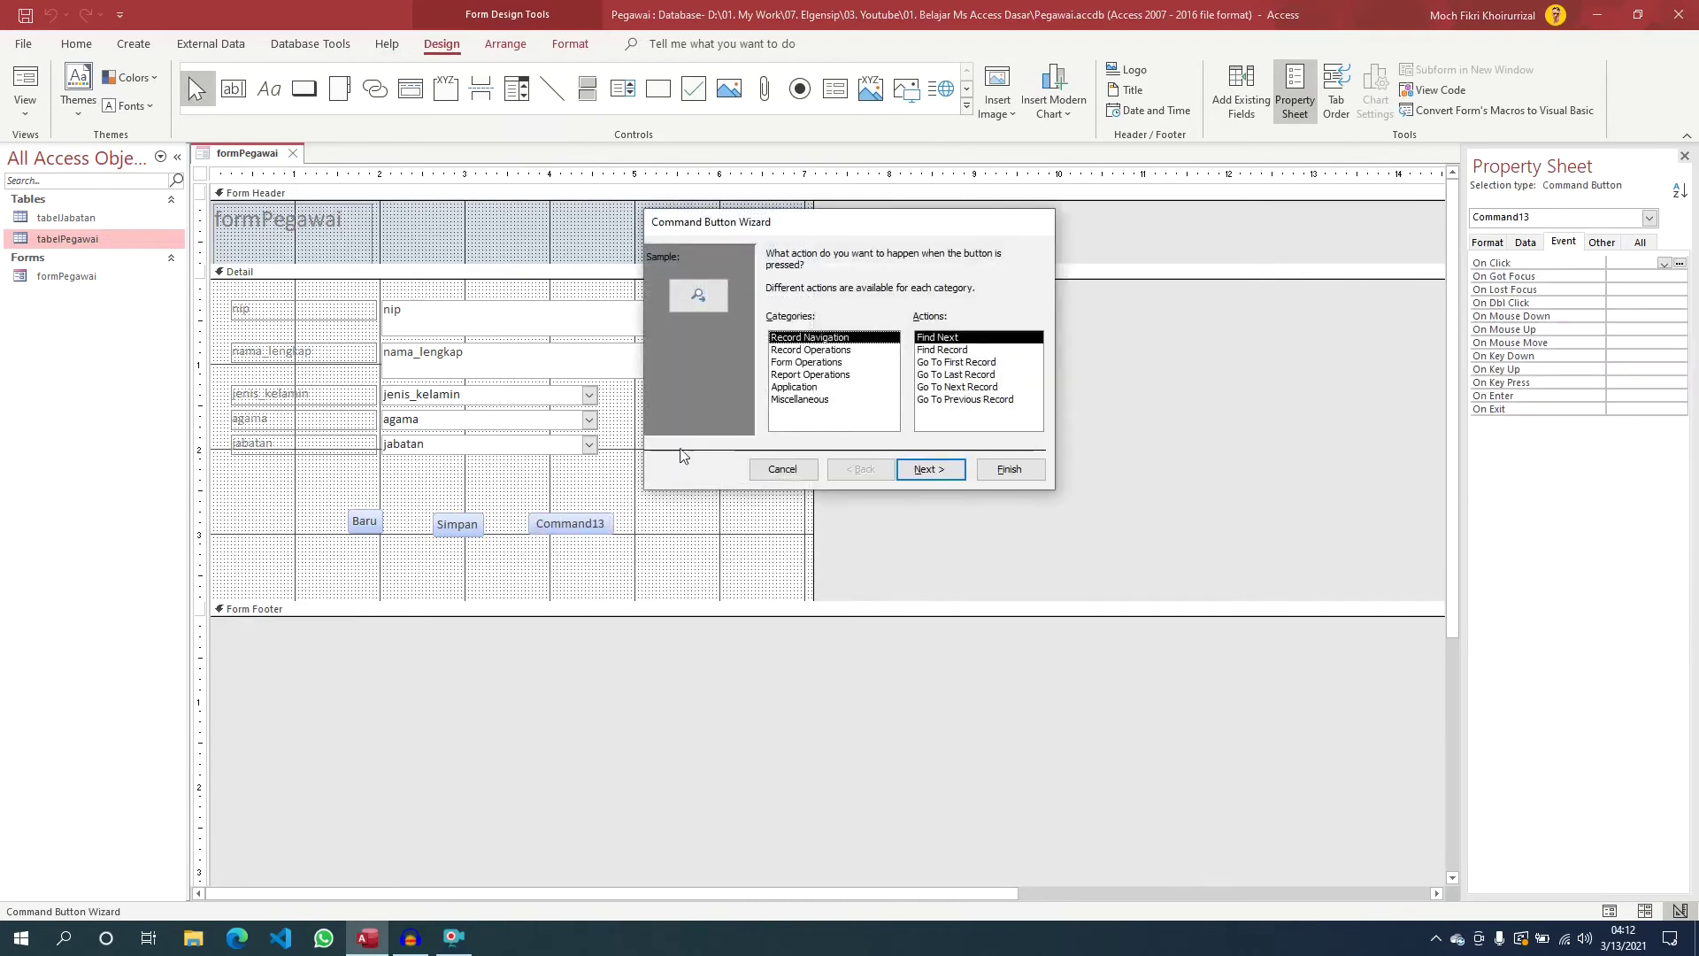
{"action": "left_click", "coordinate": [802, 351]}
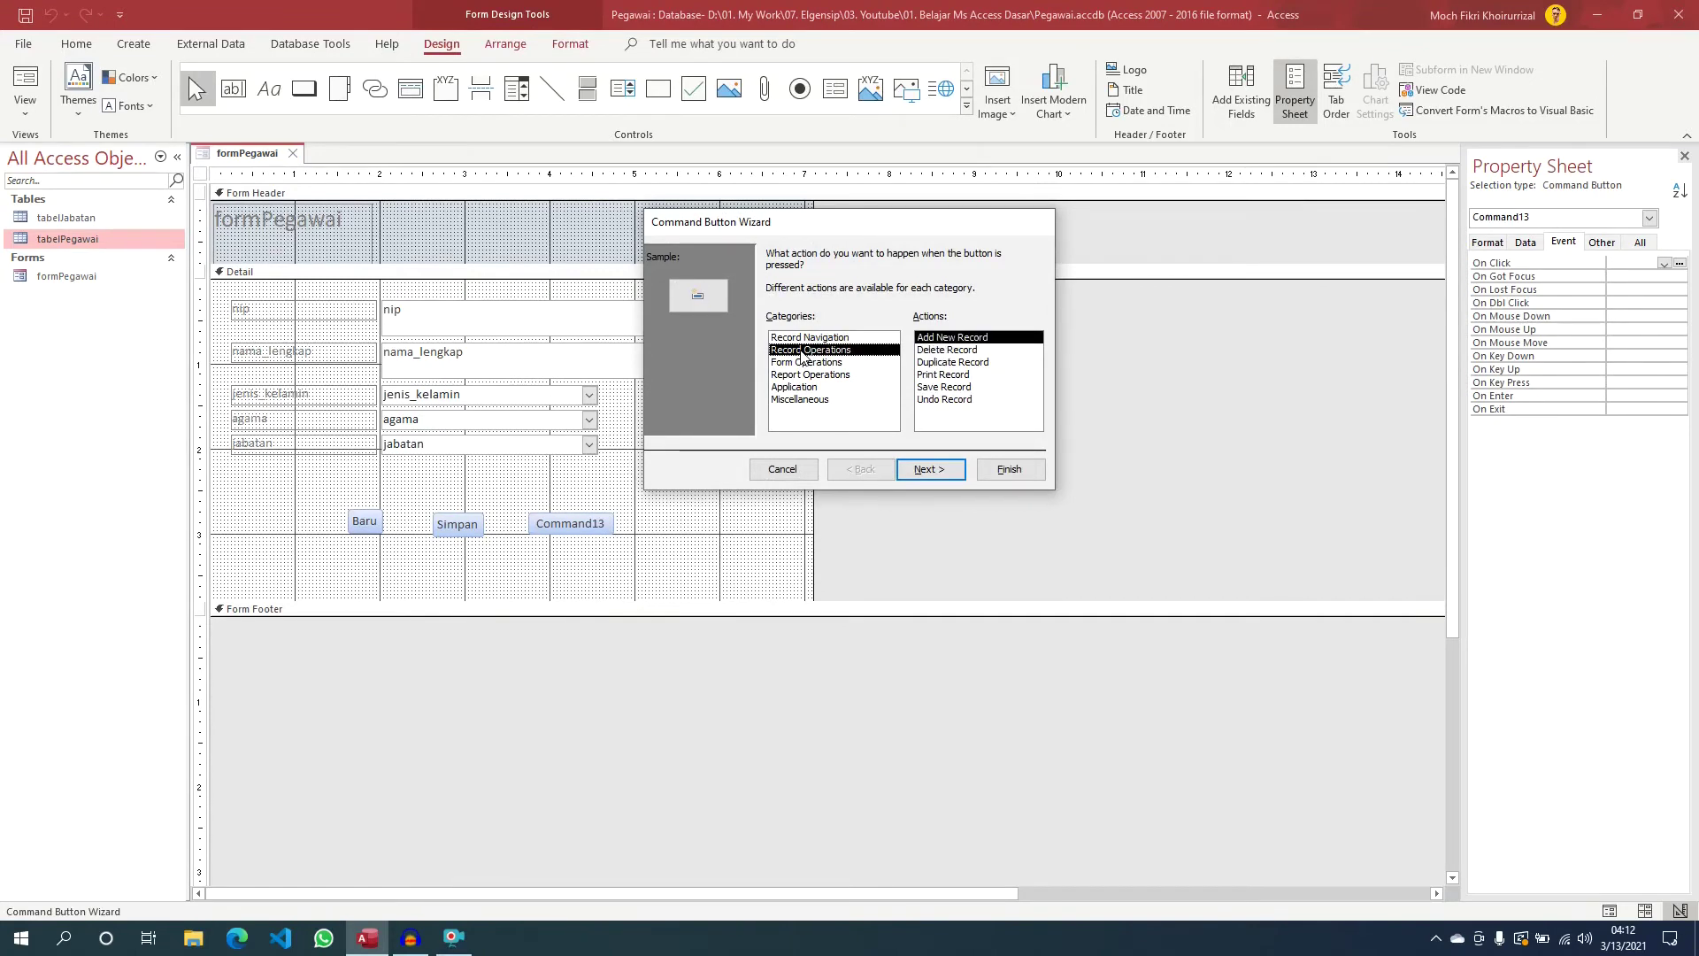
{"action": "left_click", "coordinate": [946, 351]}
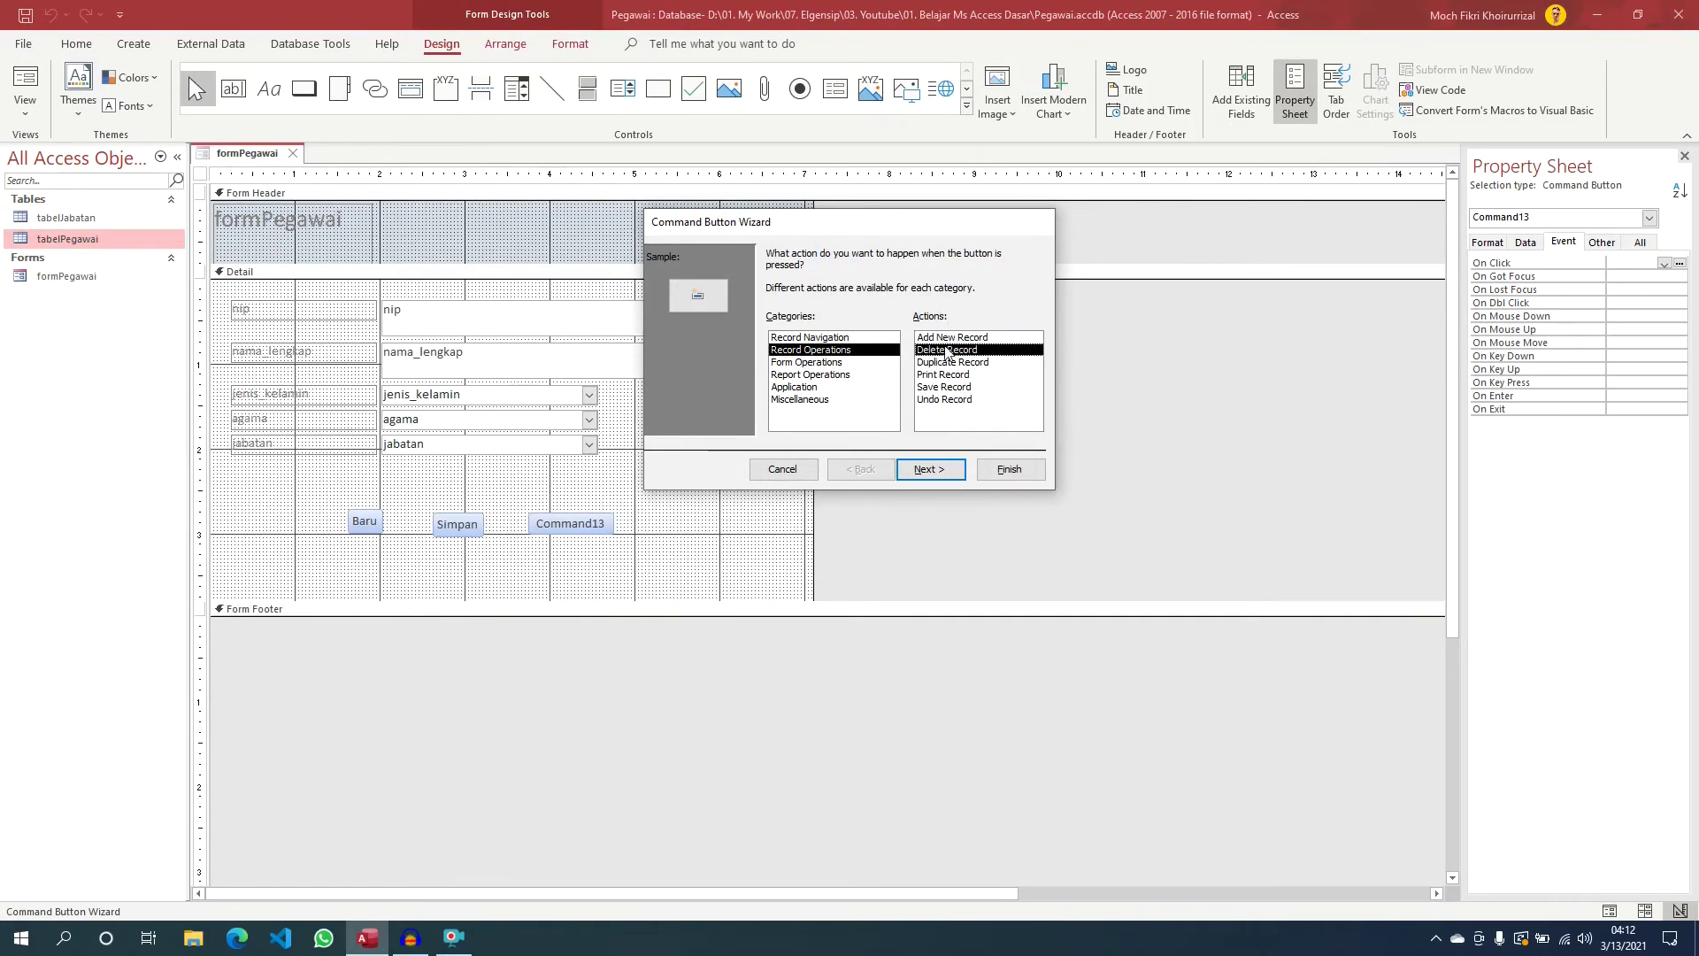
{"action": "left_click", "coordinate": [945, 471]}
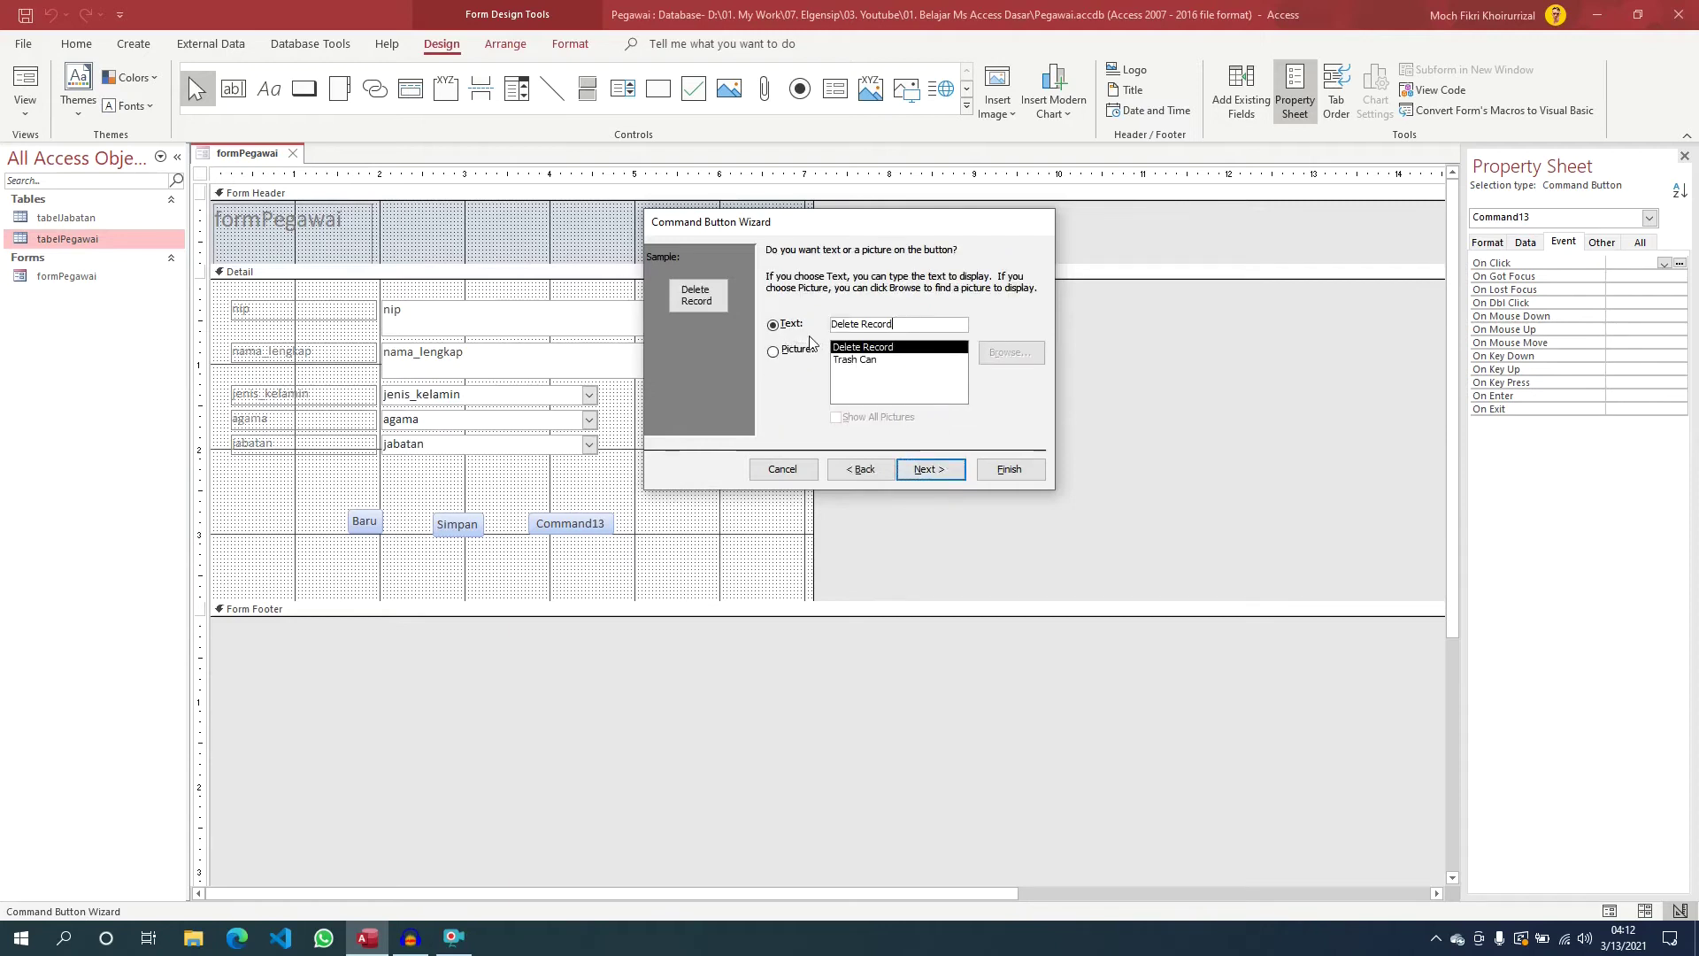
Give the delete button the text caption Hapus, name it btnHapus and finish the button wizard
{"action": "key", "text": "ctrl+shift+Left"}
{"action": "key", "text": "ctrl+shift+Left"}
{"action": "type", "text": "Hapus"}
{"action": "left_click", "coordinate": [920, 472]}
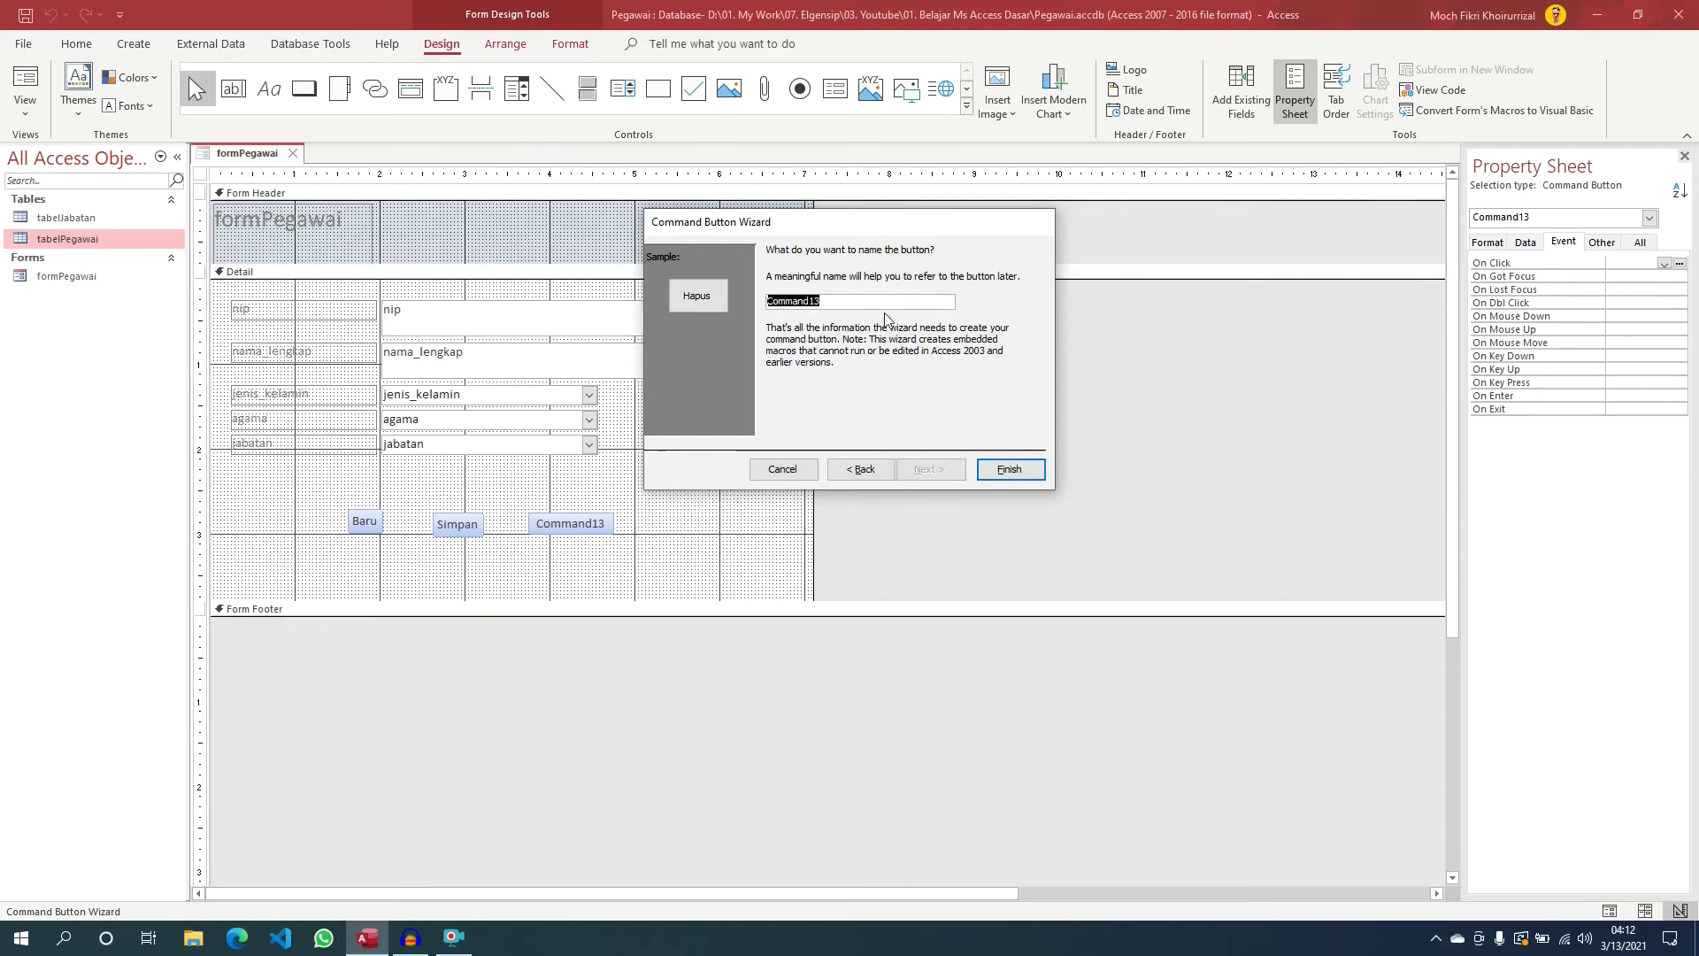
{"action": "type", "text": "btnHapus"}
{"action": "left_click", "coordinate": [1010, 469]}
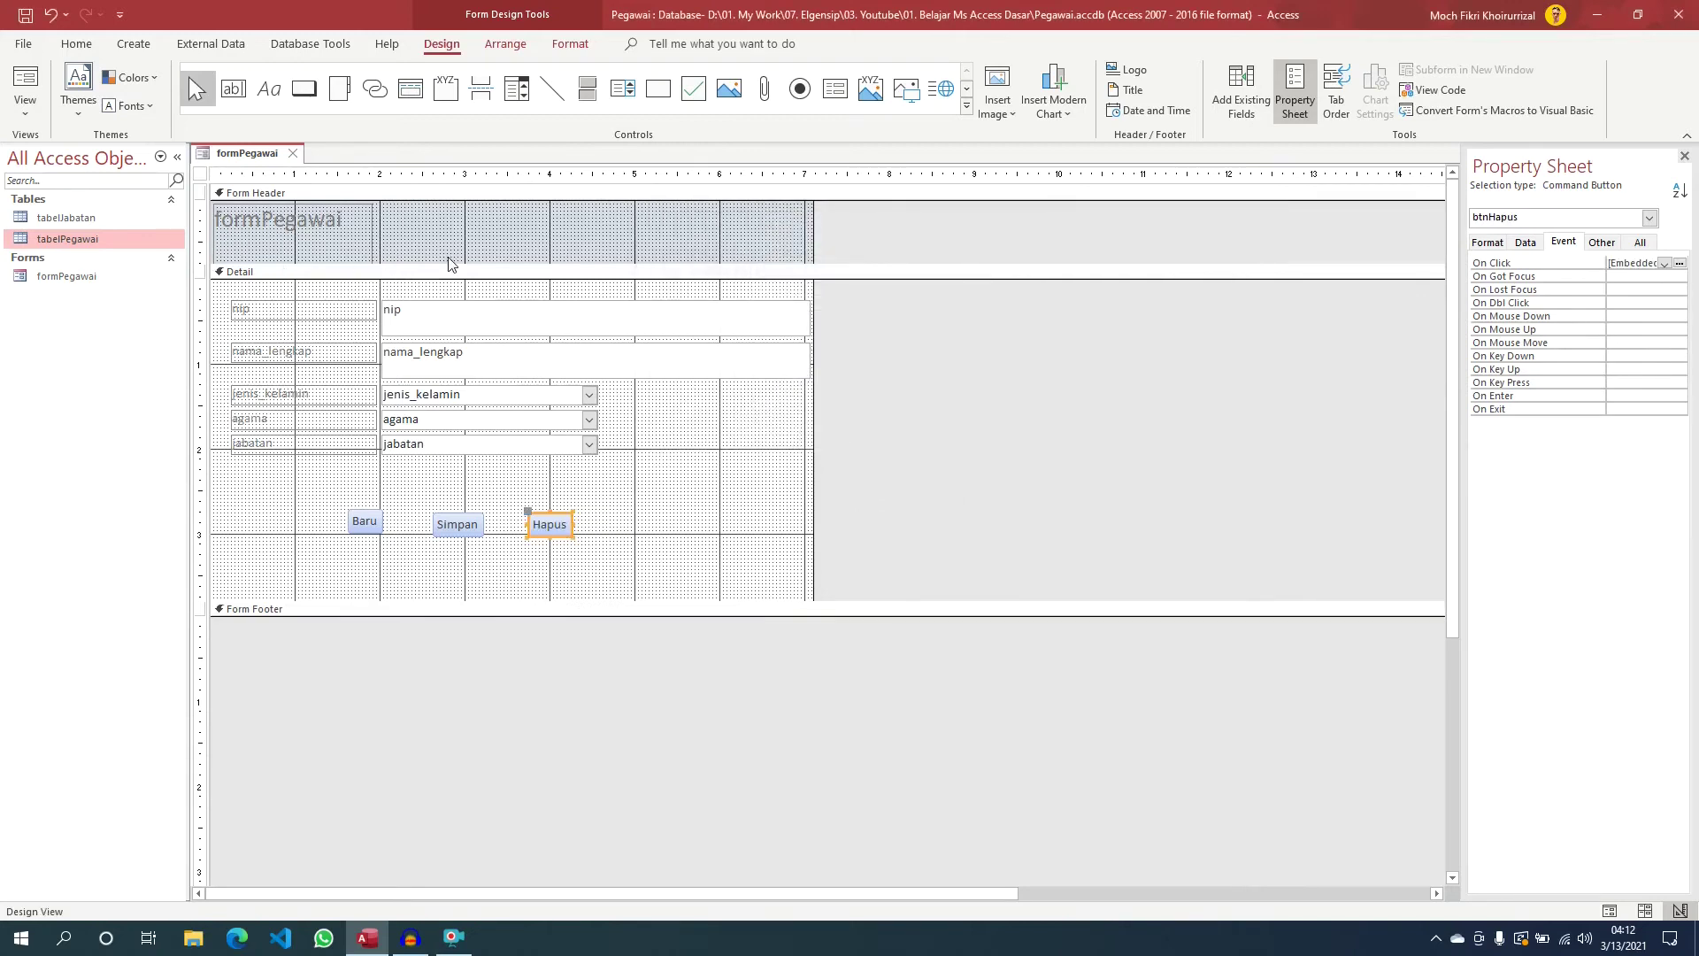
Delete the first employee record with the Hapus button in Form View and check the deletion in tabelPegawai
{"action": "right_click", "coordinate": [263, 159]}
{"action": "left_click", "coordinate": [320, 246]}
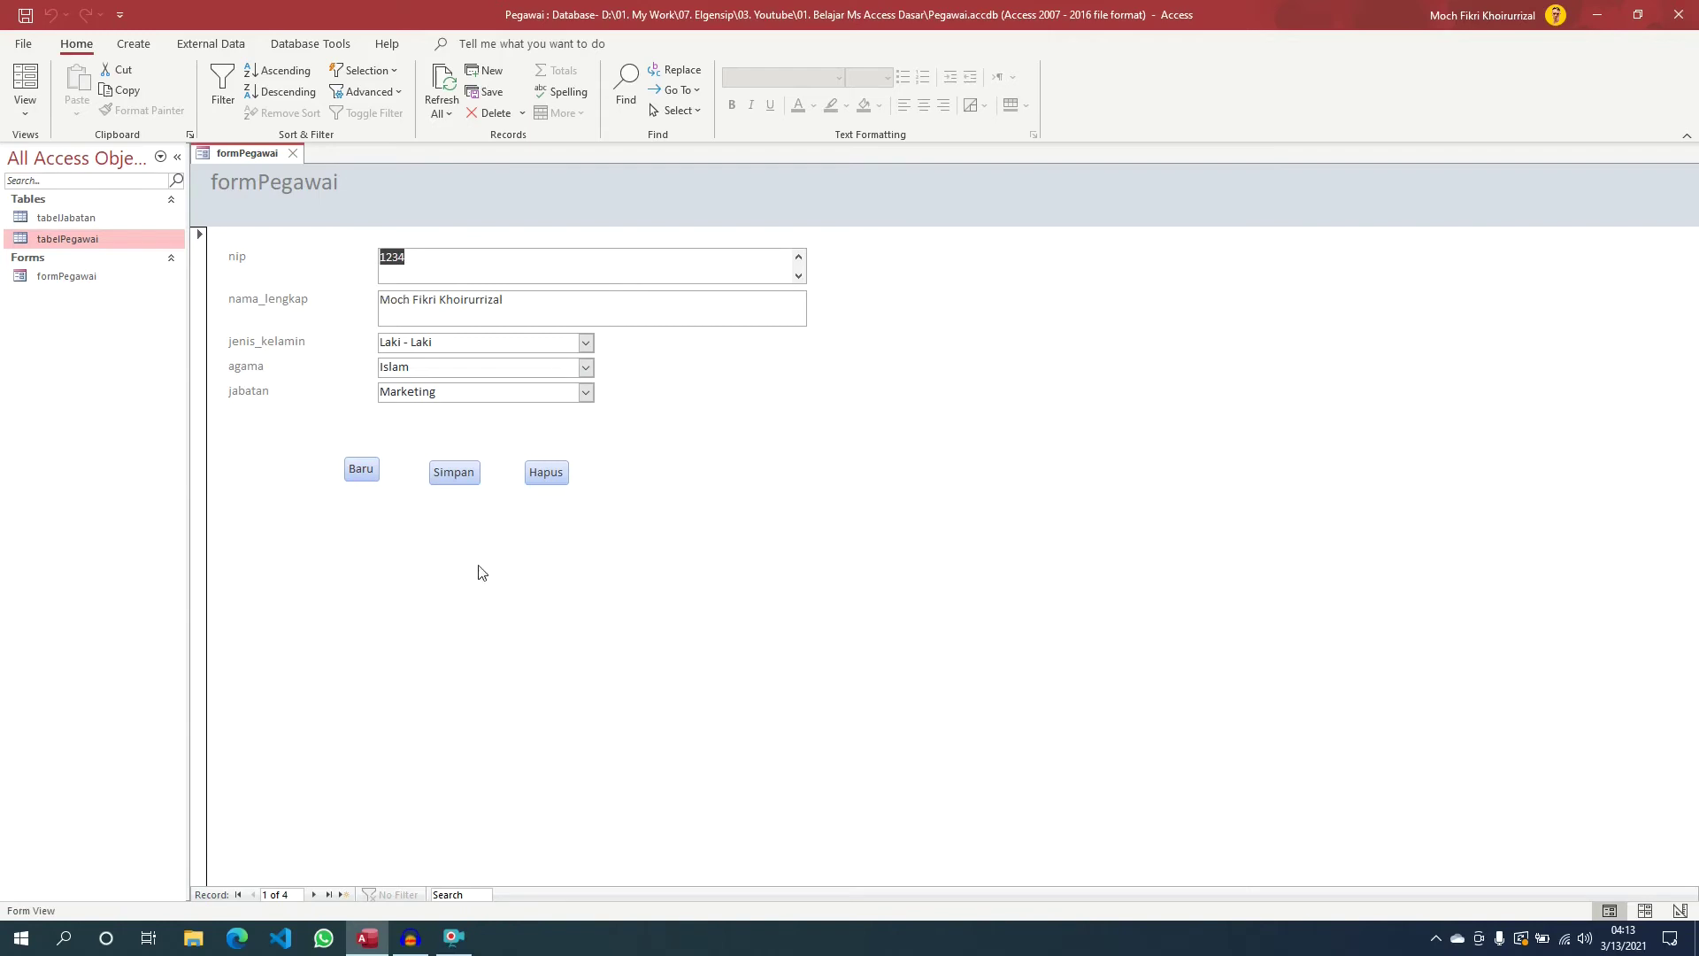
{"action": "left_click", "coordinate": [315, 895]}
{"action": "left_click", "coordinate": [315, 895]}
{"action": "left_click", "coordinate": [254, 894]}
{"action": "left_click", "coordinate": [254, 895]}
{"action": "left_click", "coordinate": [545, 474]}
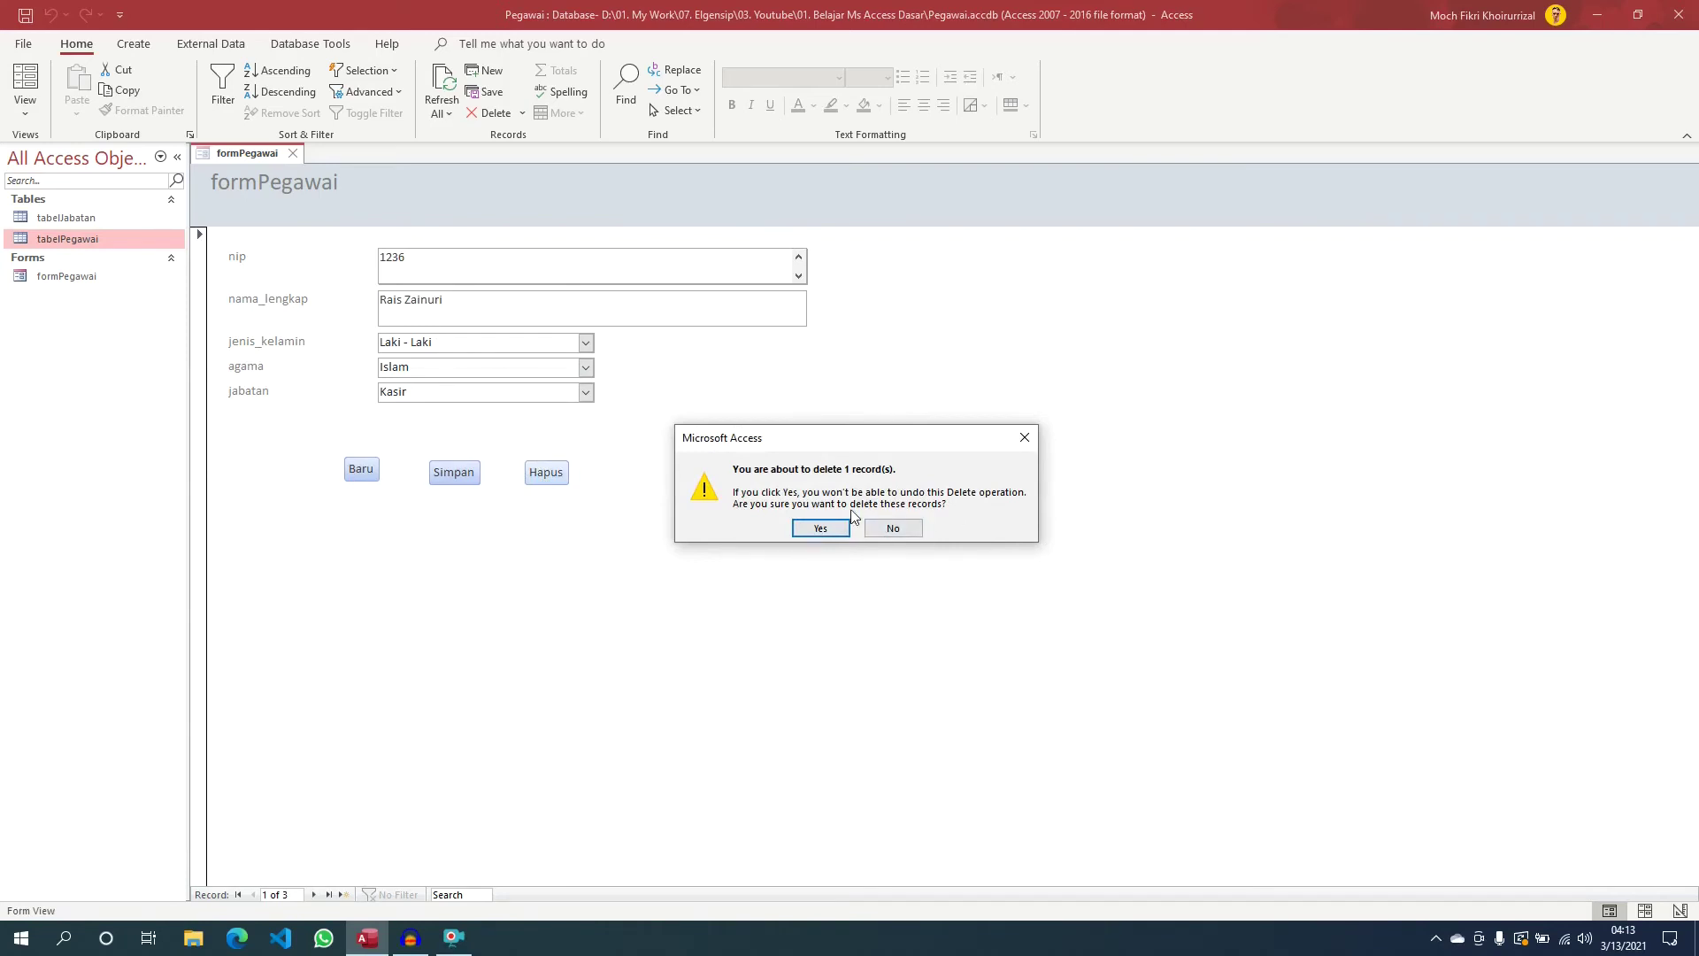
{"action": "left_click", "coordinate": [826, 530]}
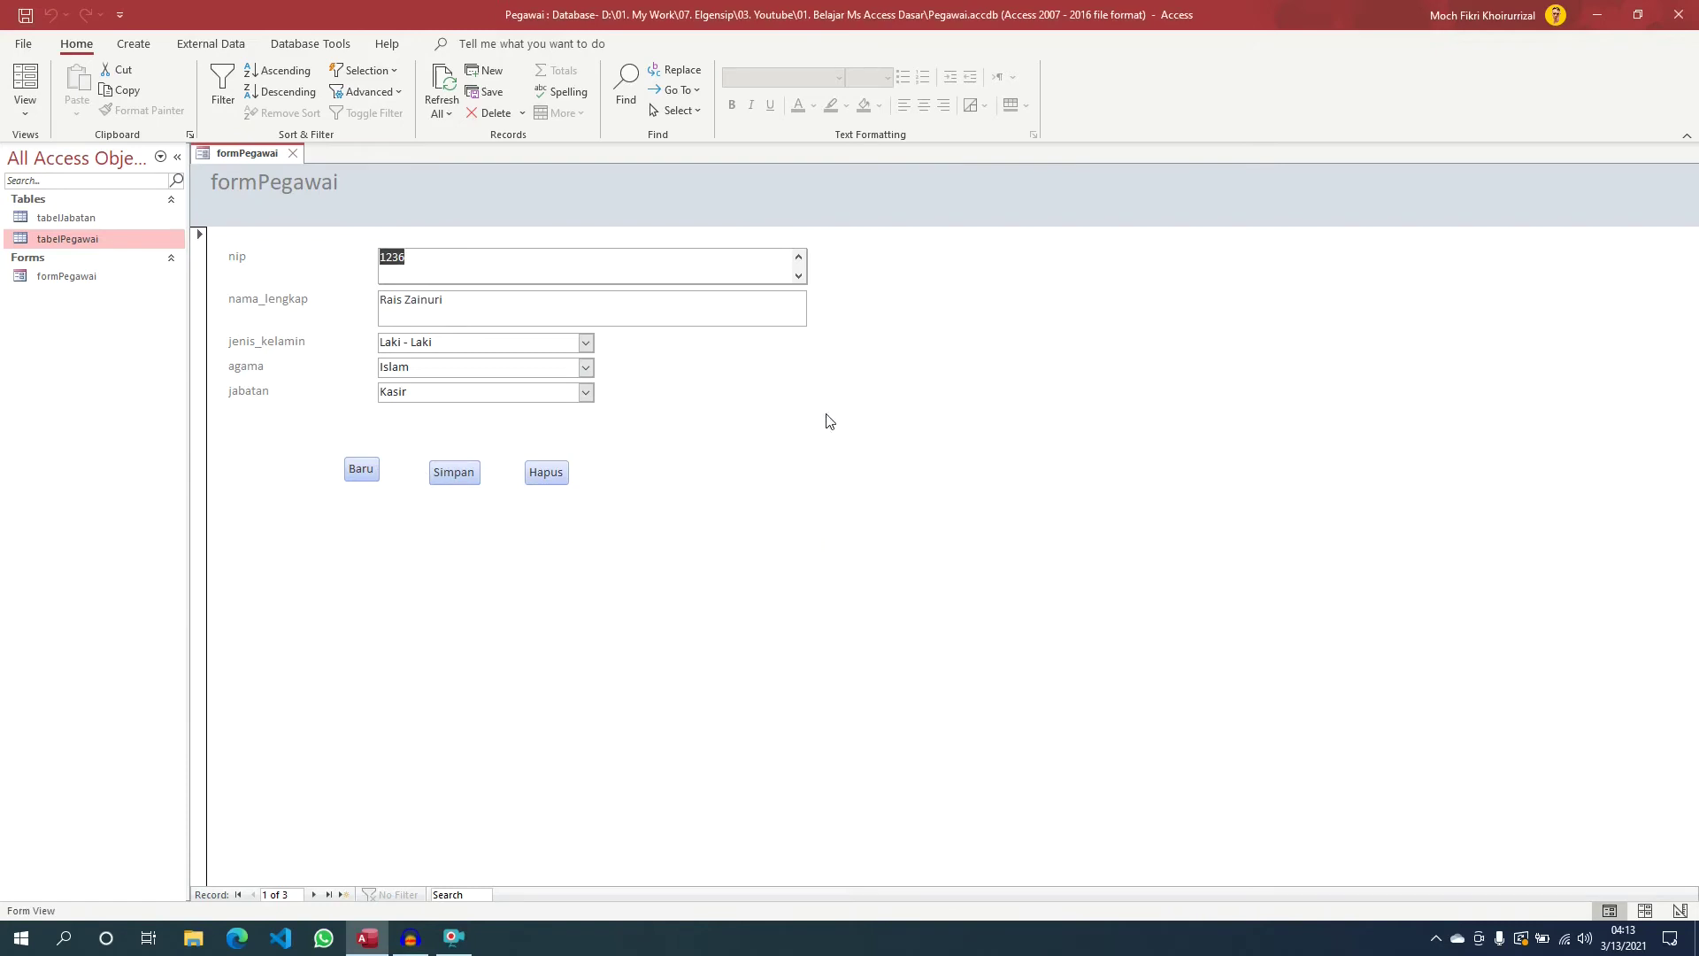
{"action": "double_click", "coordinate": [74, 247]}
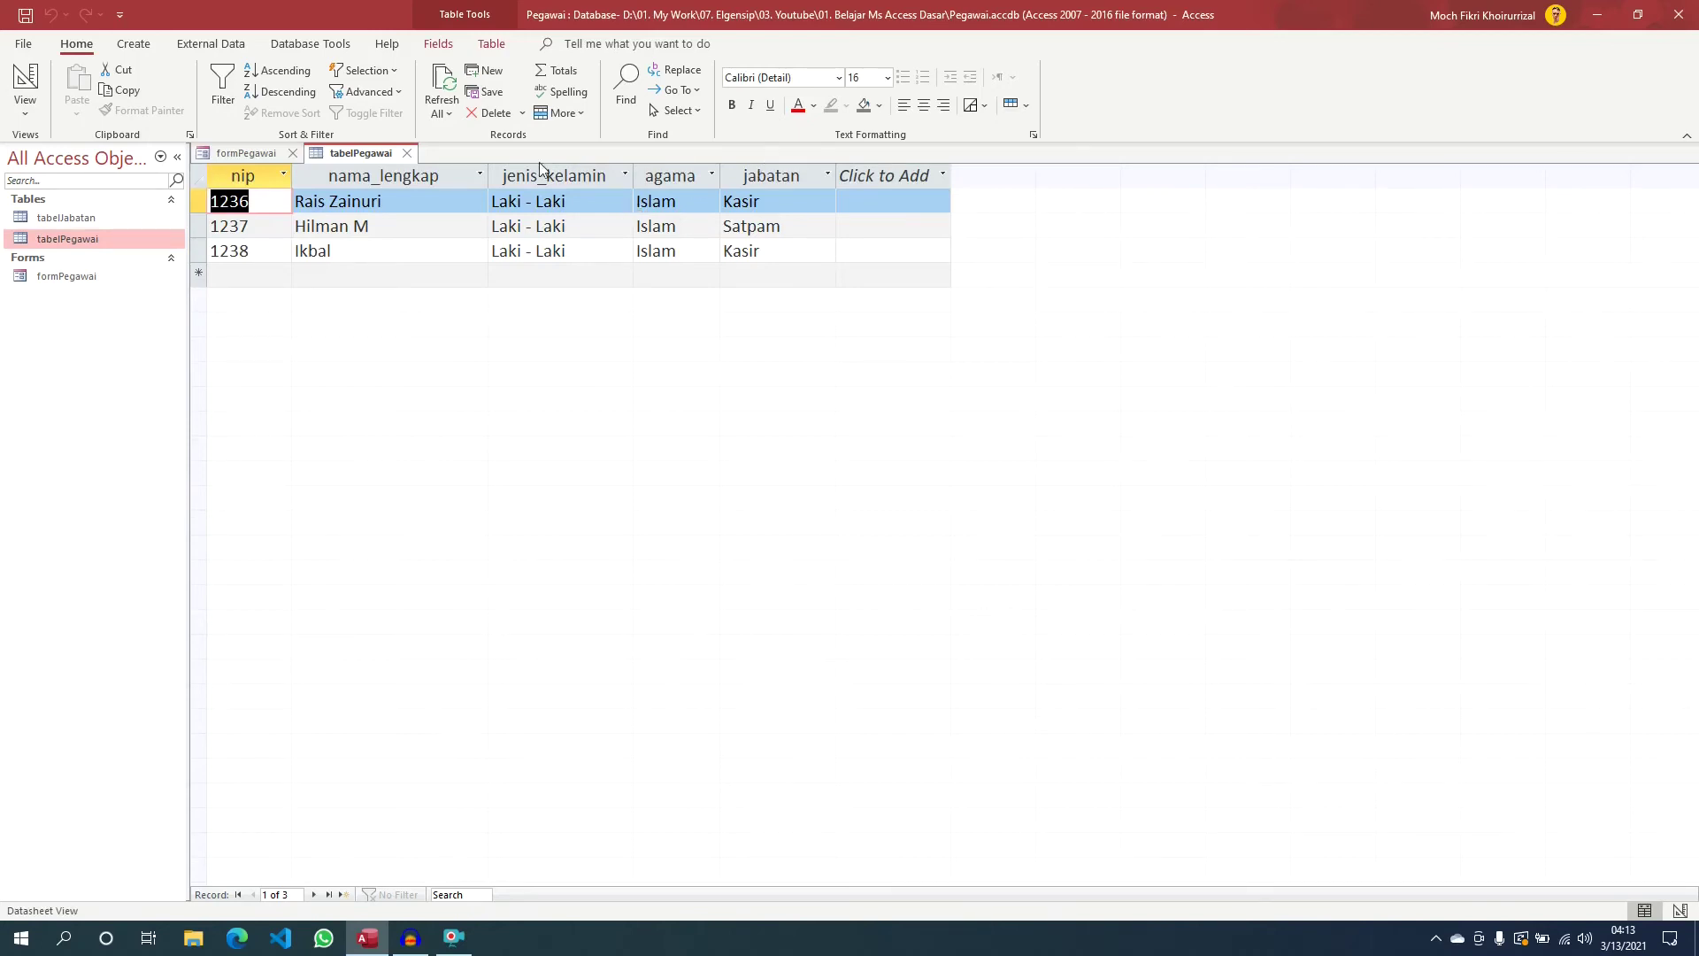
{"action": "left_click", "coordinate": [409, 155]}
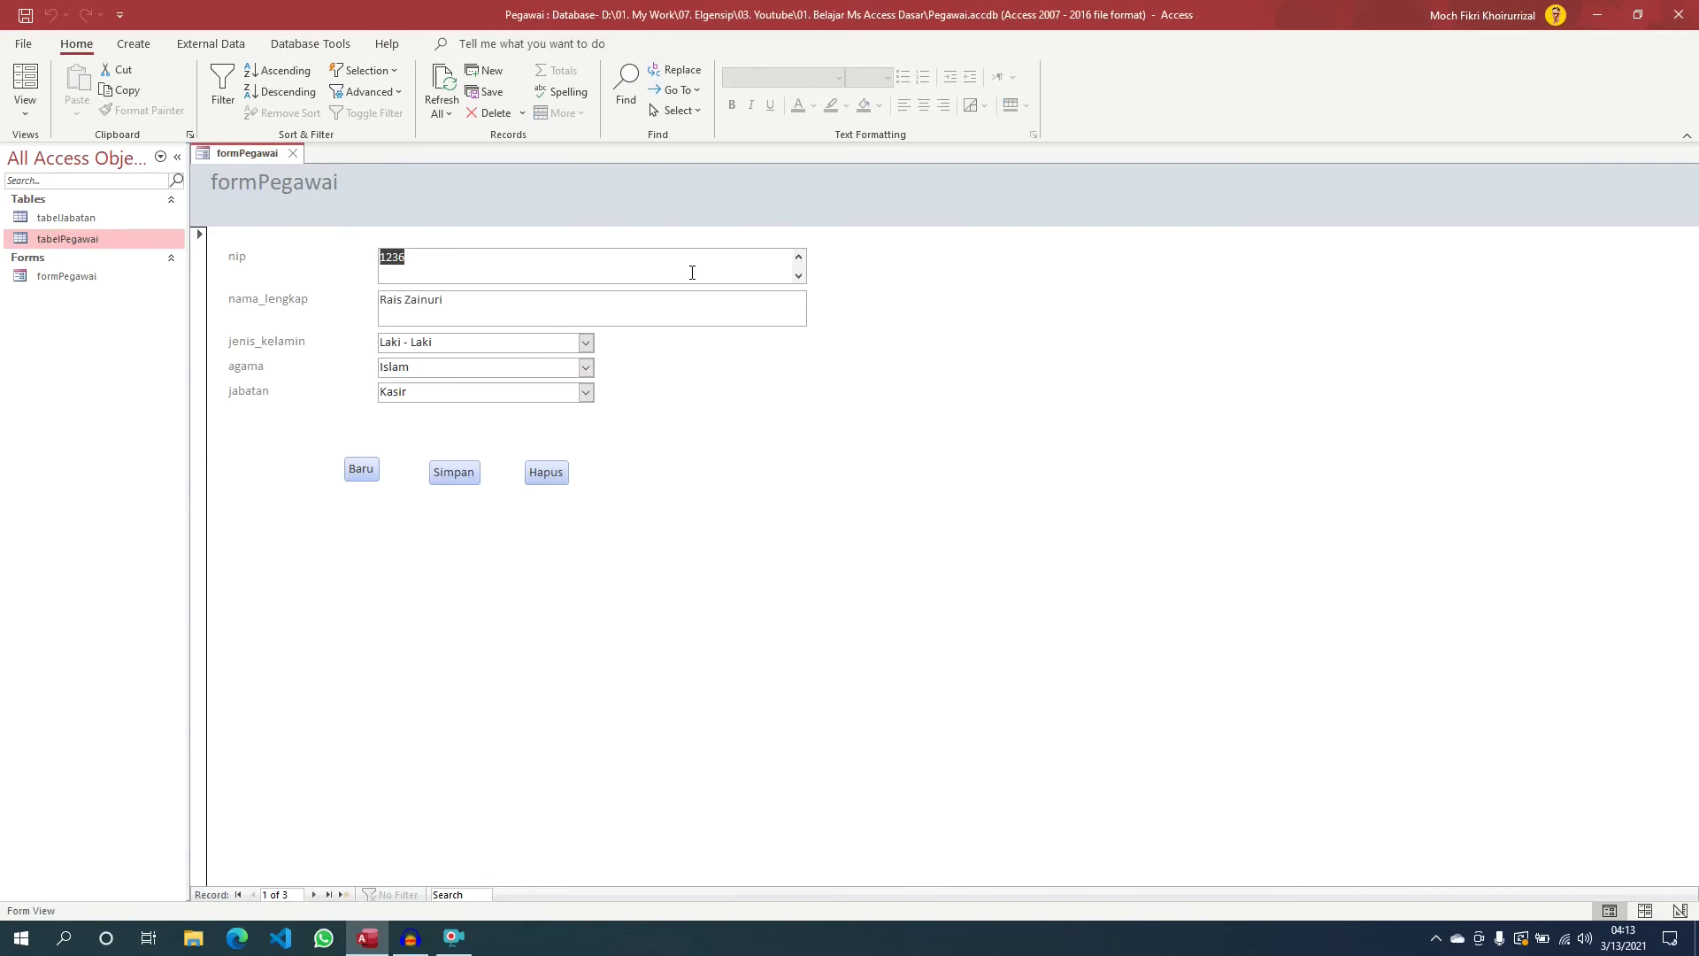
Append 2 to the nama_lengkap value of the first record, save it with Simpan and check the edit in tabelPegawai
{"action": "left_click", "coordinate": [495, 306]}
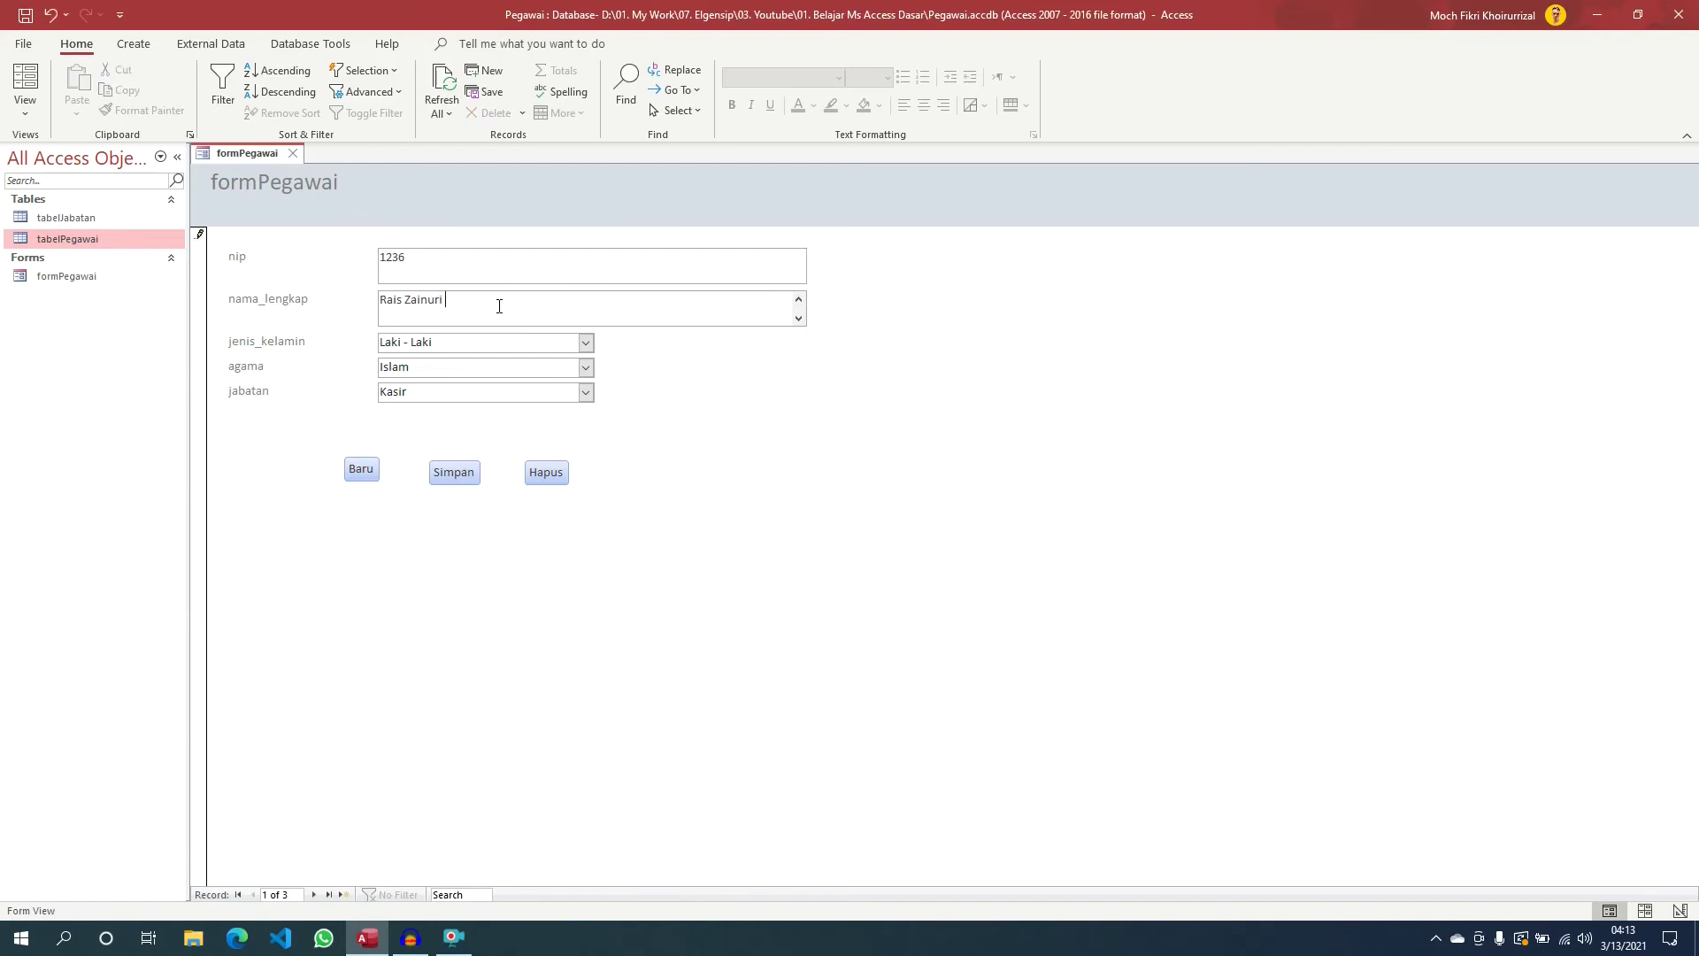
{"action": "left_click", "coordinate": [470, 477]}
{"action": "double_click", "coordinate": [86, 249]}
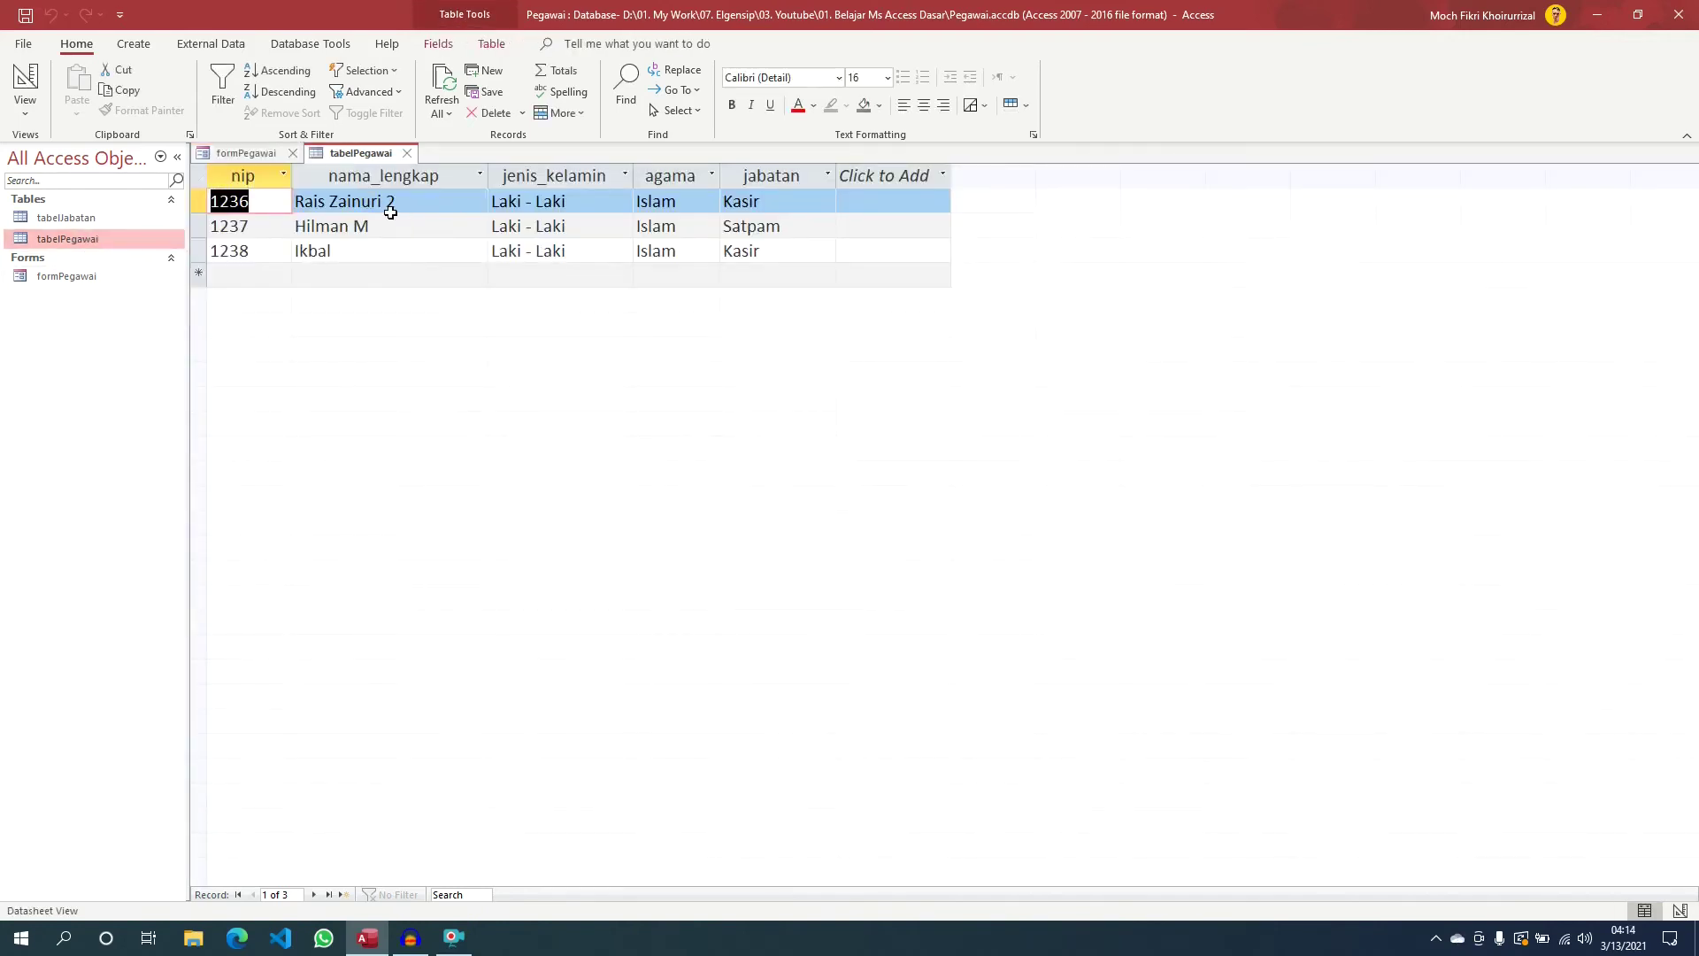
{"action": "left_click", "coordinate": [408, 152]}
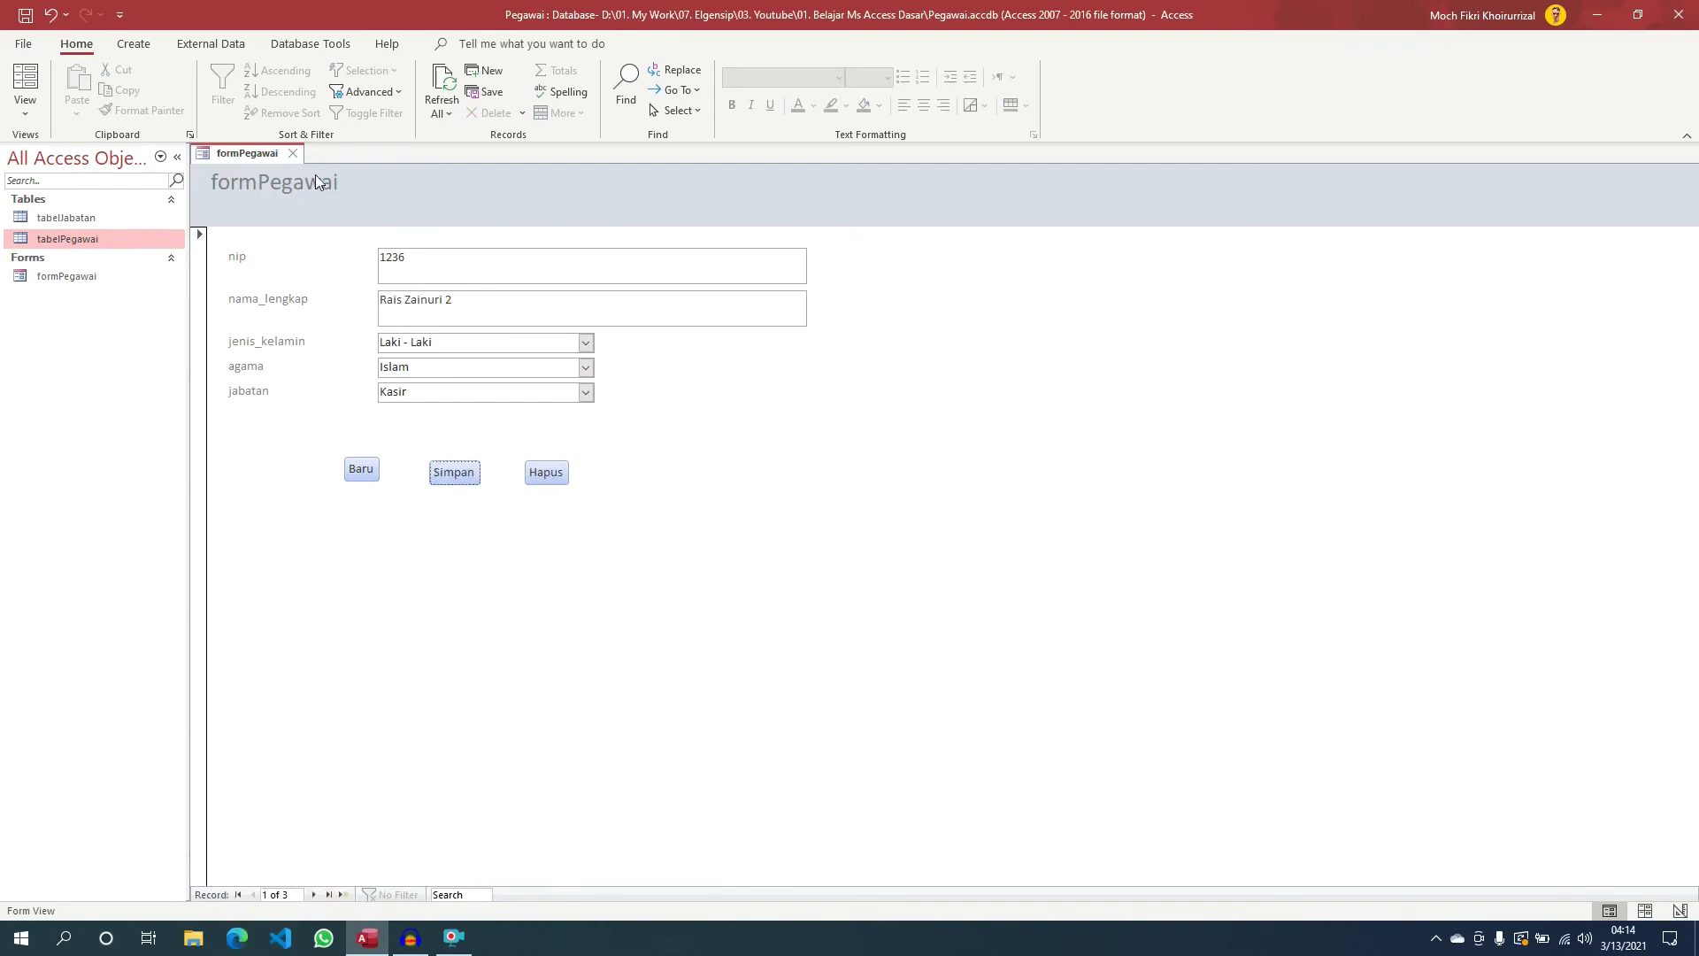
In Design View, place a command button beside Hapus and assign it the Go To Next Record action from Record Navigation
{"action": "right_click", "coordinate": [251, 156]}
{"action": "left_click", "coordinate": [312, 297]}
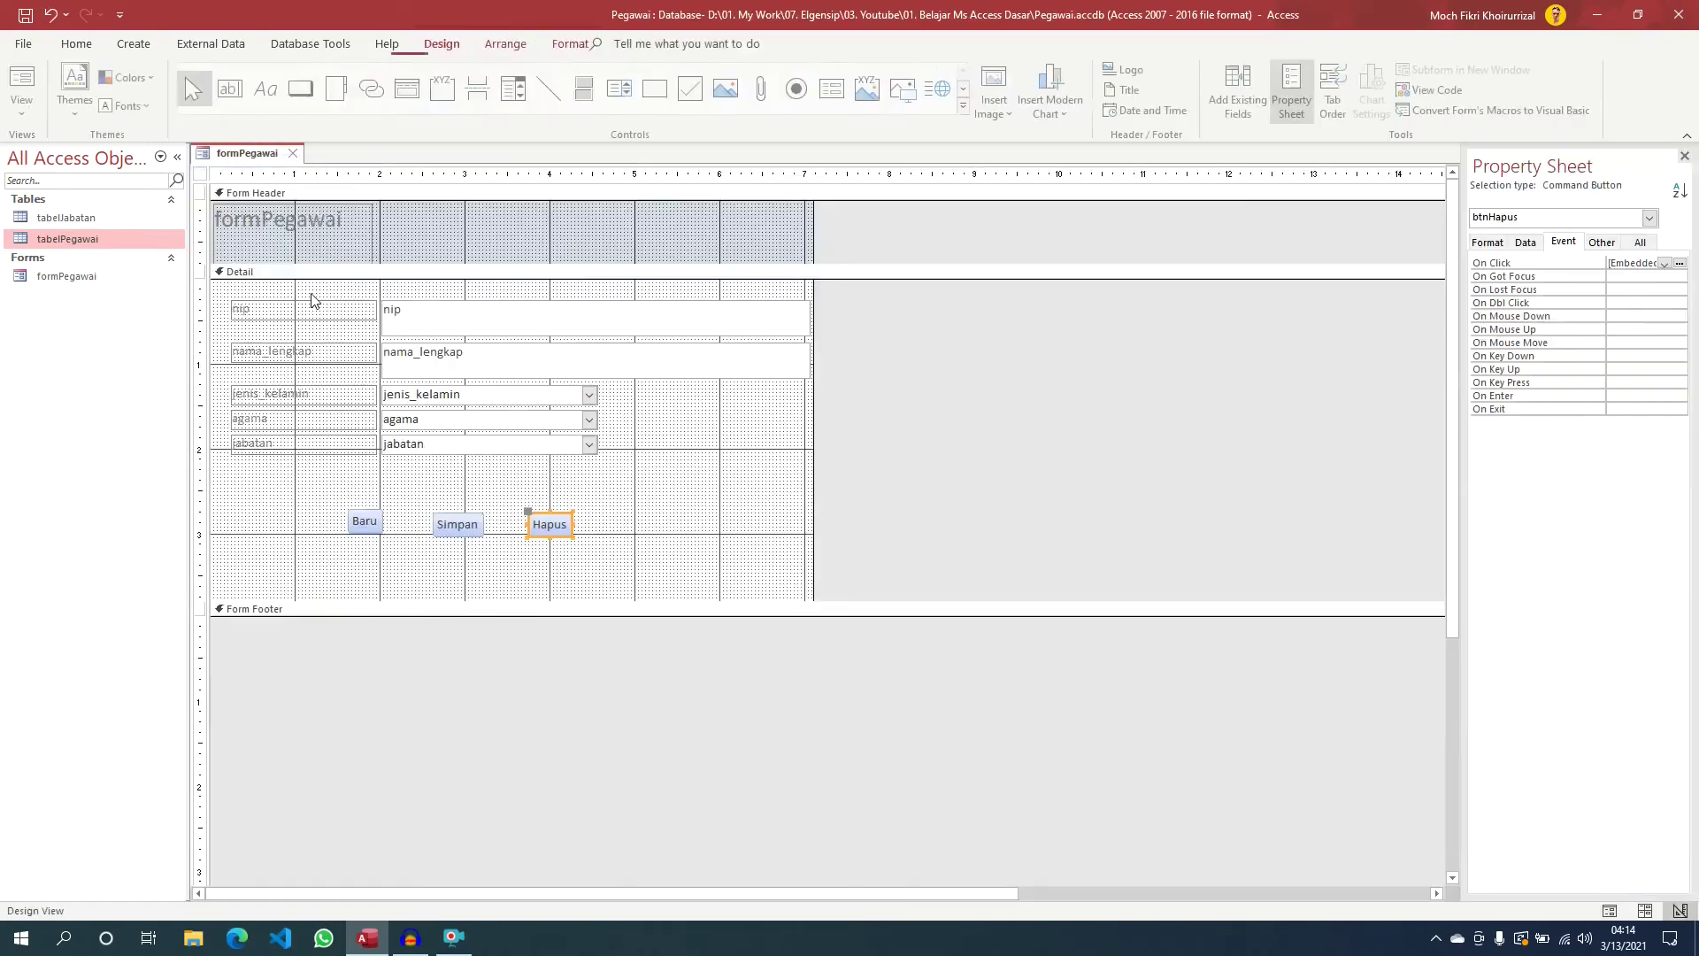
{"action": "left_click", "coordinate": [692, 485]}
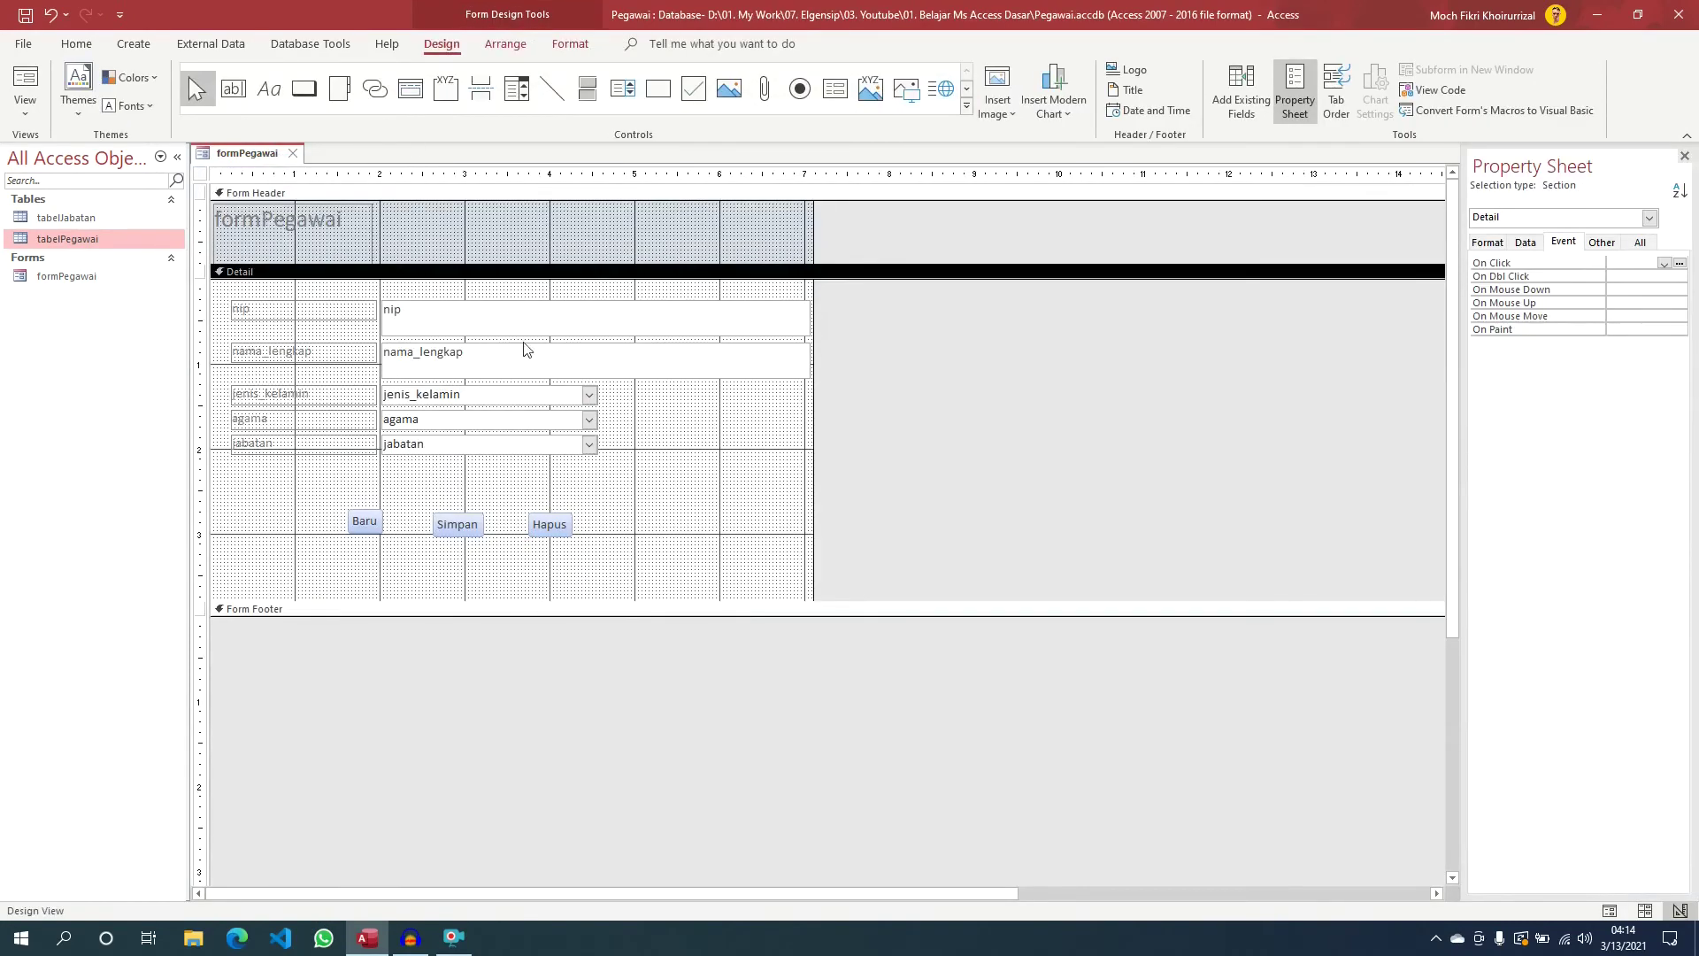
{"action": "left_click", "coordinate": [303, 89]}
{"action": "left_click", "coordinate": [635, 507]}
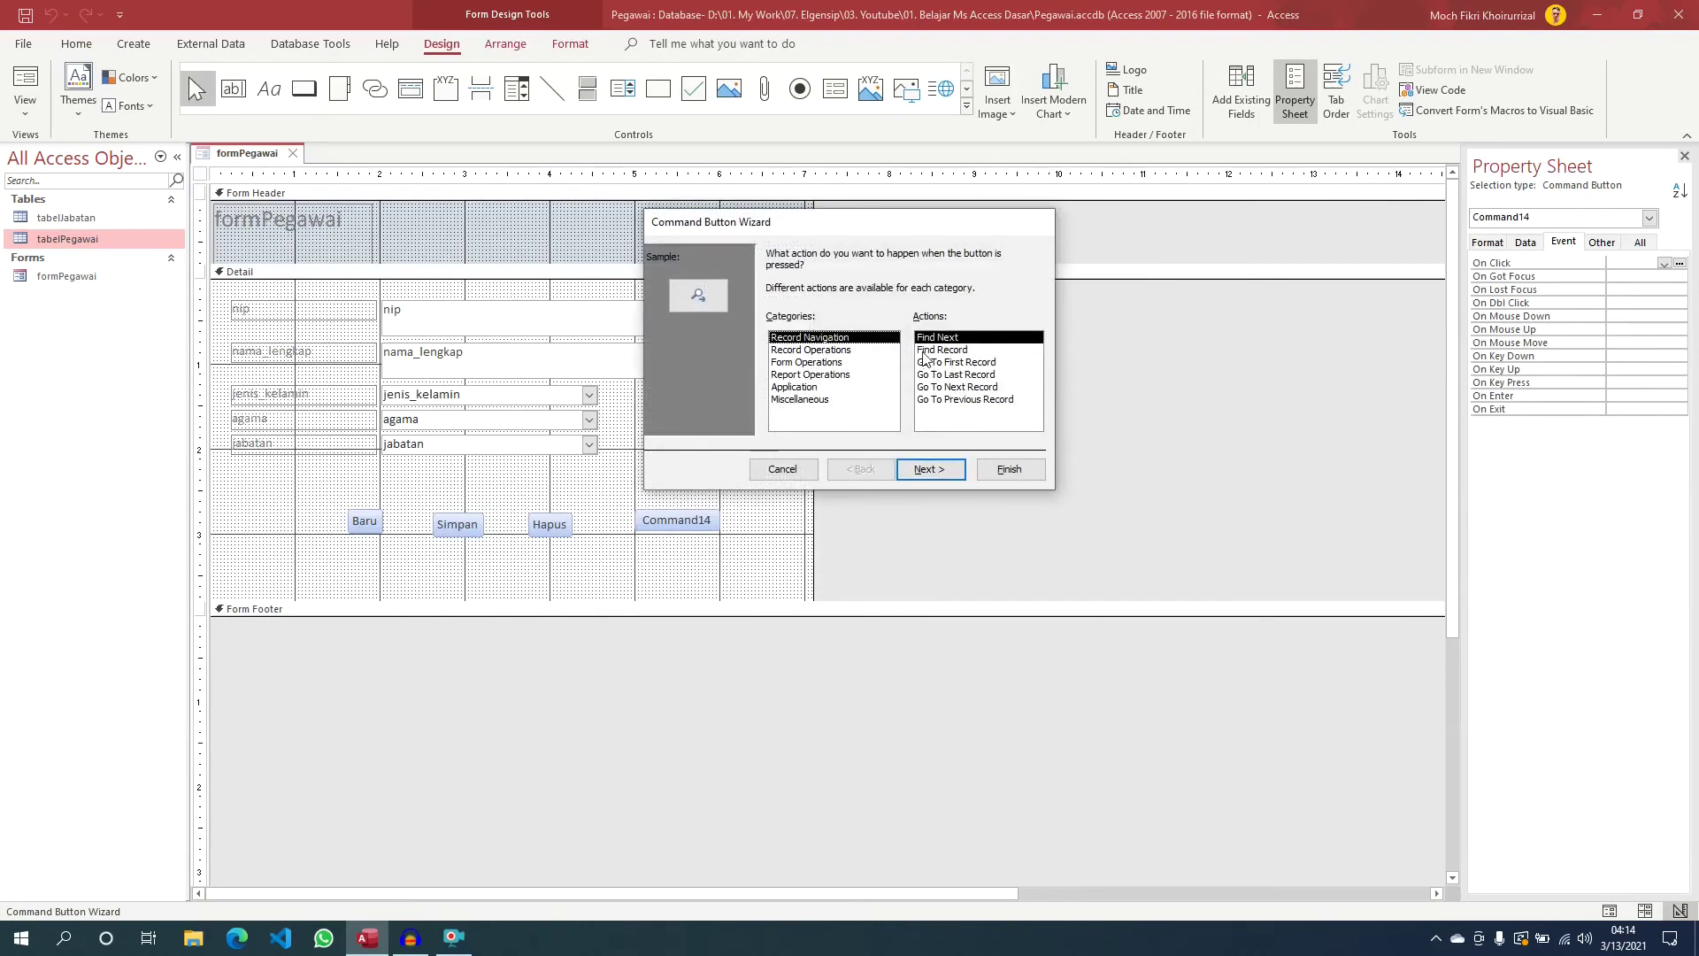
{"action": "left_click", "coordinate": [961, 387]}
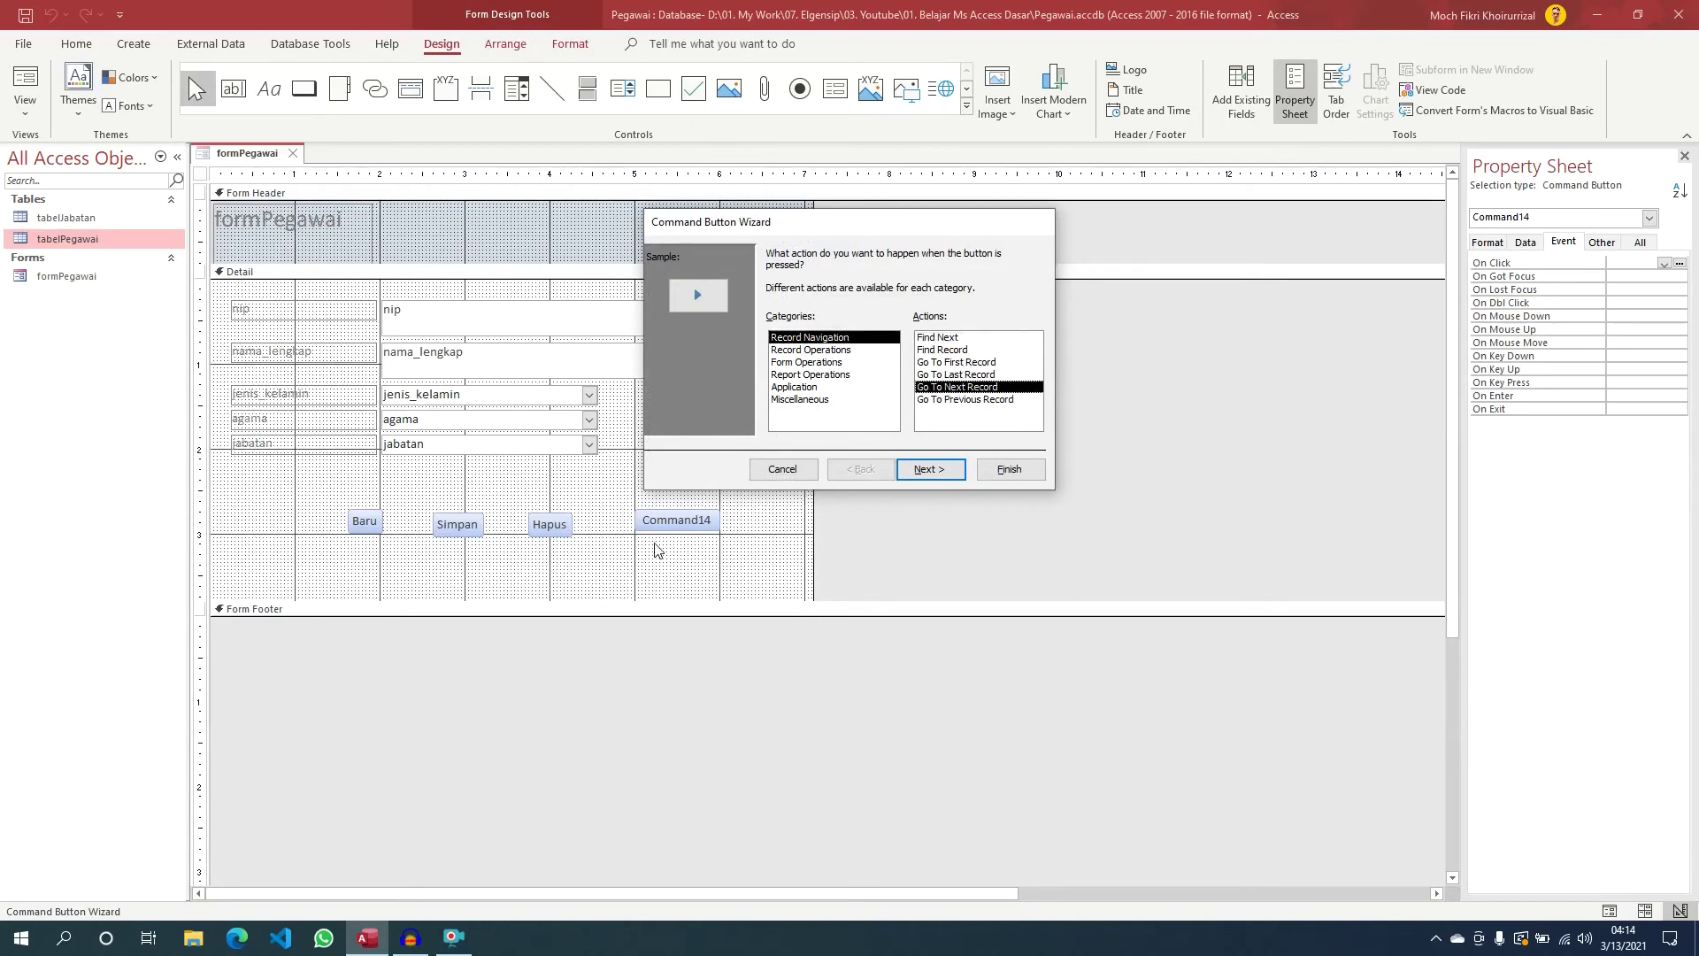
{"action": "left_click", "coordinate": [924, 468]}
Give the next-record button the text caption >, name it btnNext and finish the button wizard
{"action": "left_click", "coordinate": [773, 324]}
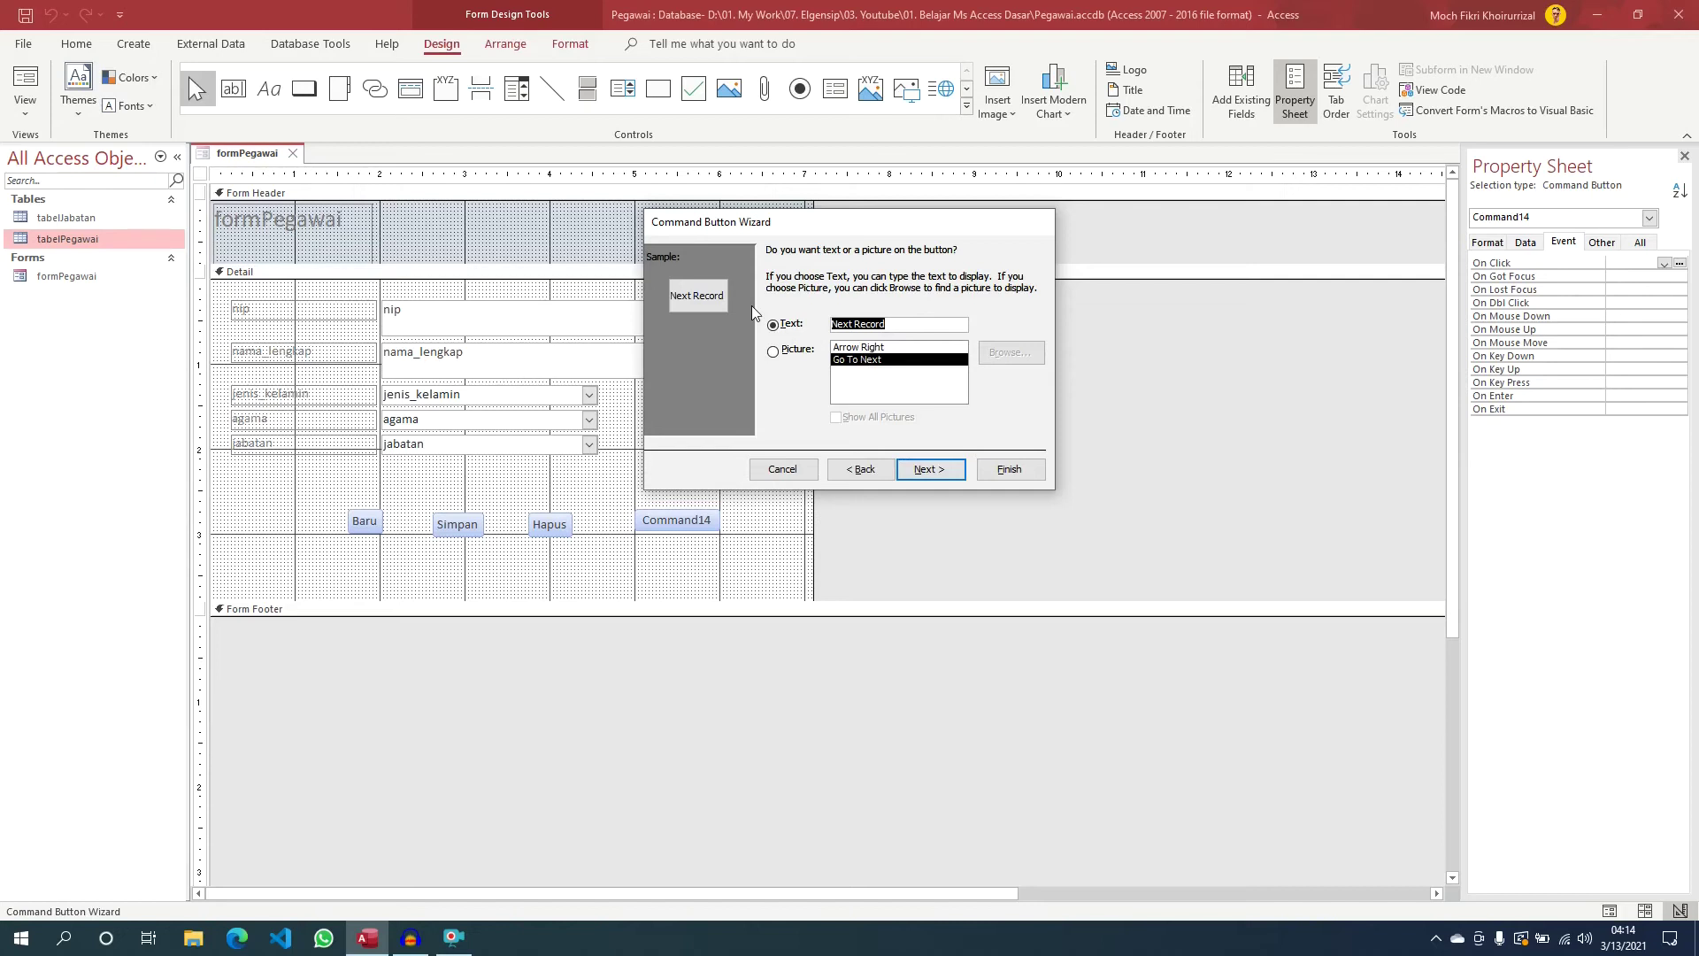
{"action": "type", "text": ">"}
{"action": "key", "text": "BackSpace"}
{"action": "type", "text": "Next"}
{"action": "key", "text": "BackSpace"}
{"action": "key", "text": "BackSpace"}
{"action": "key", "text": "BackSpace"}
{"action": "key", "text": "BackSpace"}
{"action": "type", "text": ">"}
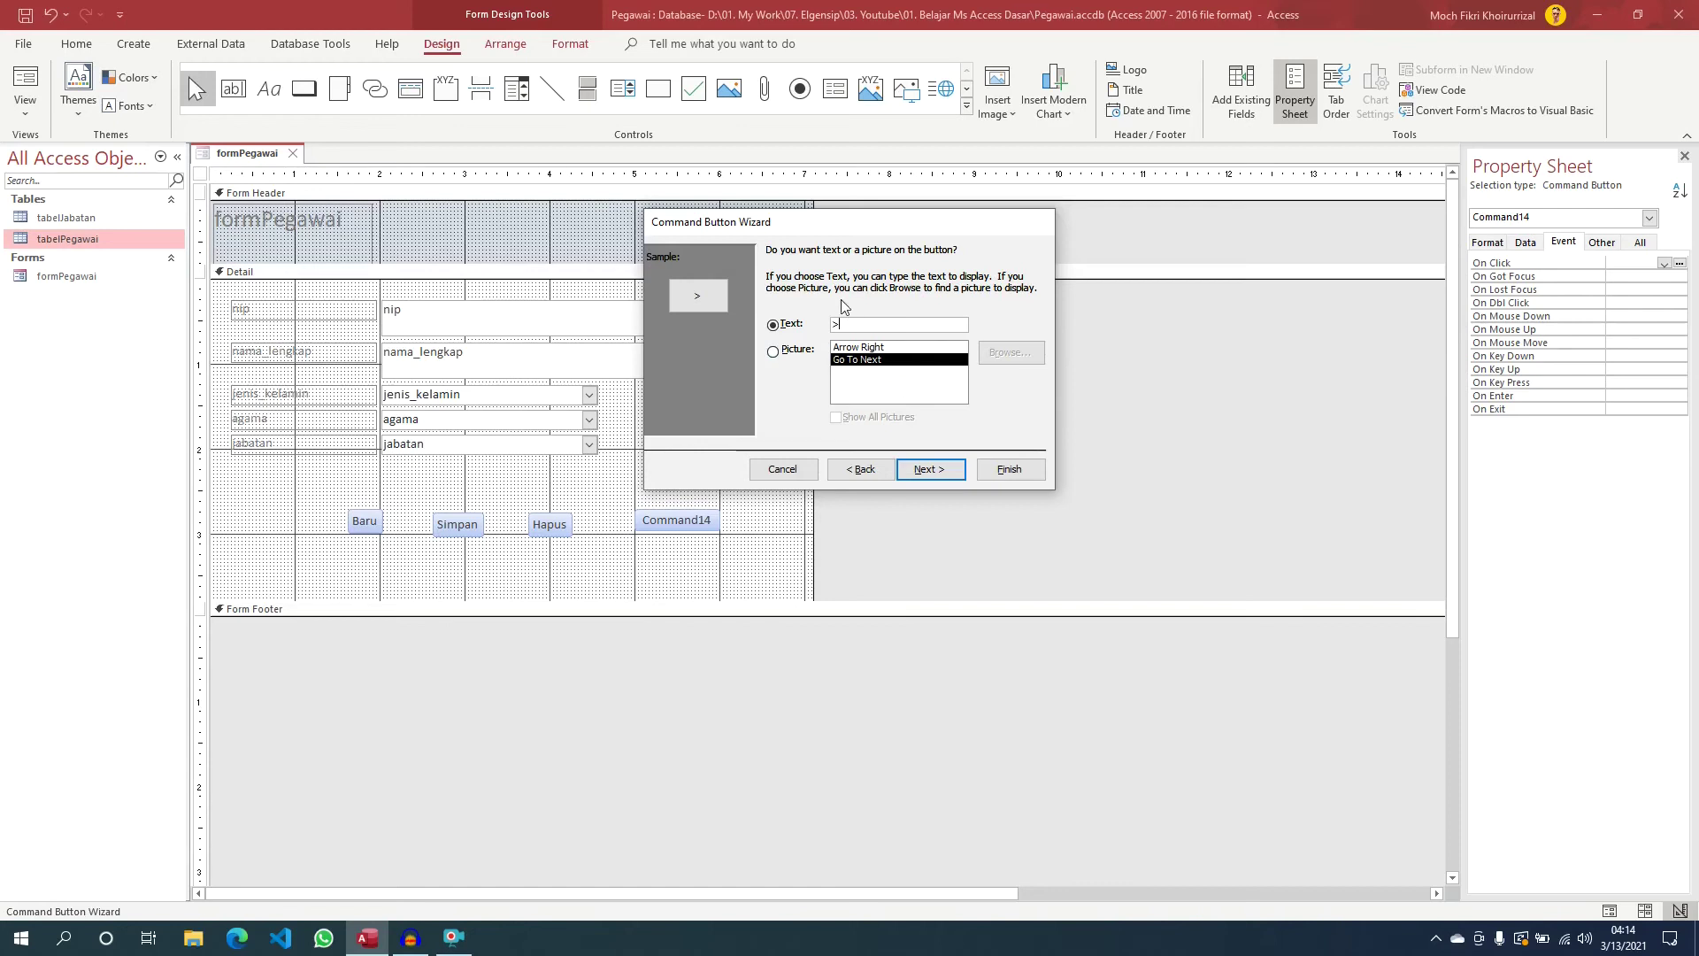
{"action": "left_click", "coordinate": [935, 471]}
{"action": "type", "text": "b"}
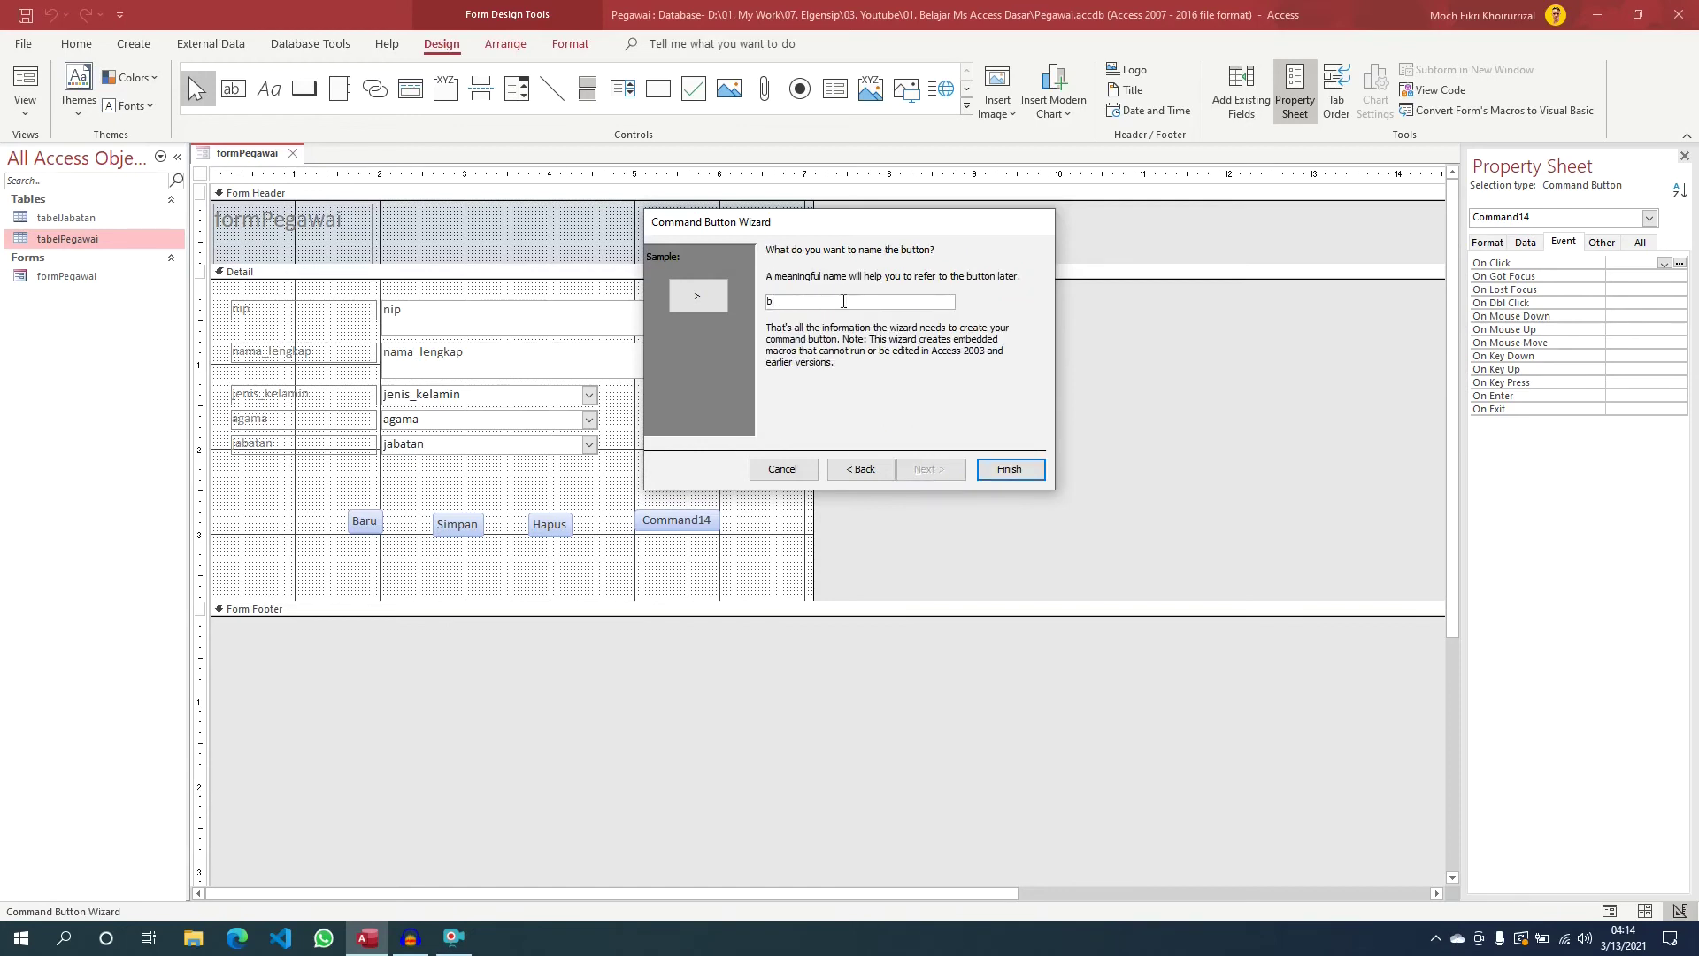
{"action": "type", "text": "tnNext"}
{"action": "left_click", "coordinate": [1003, 478]}
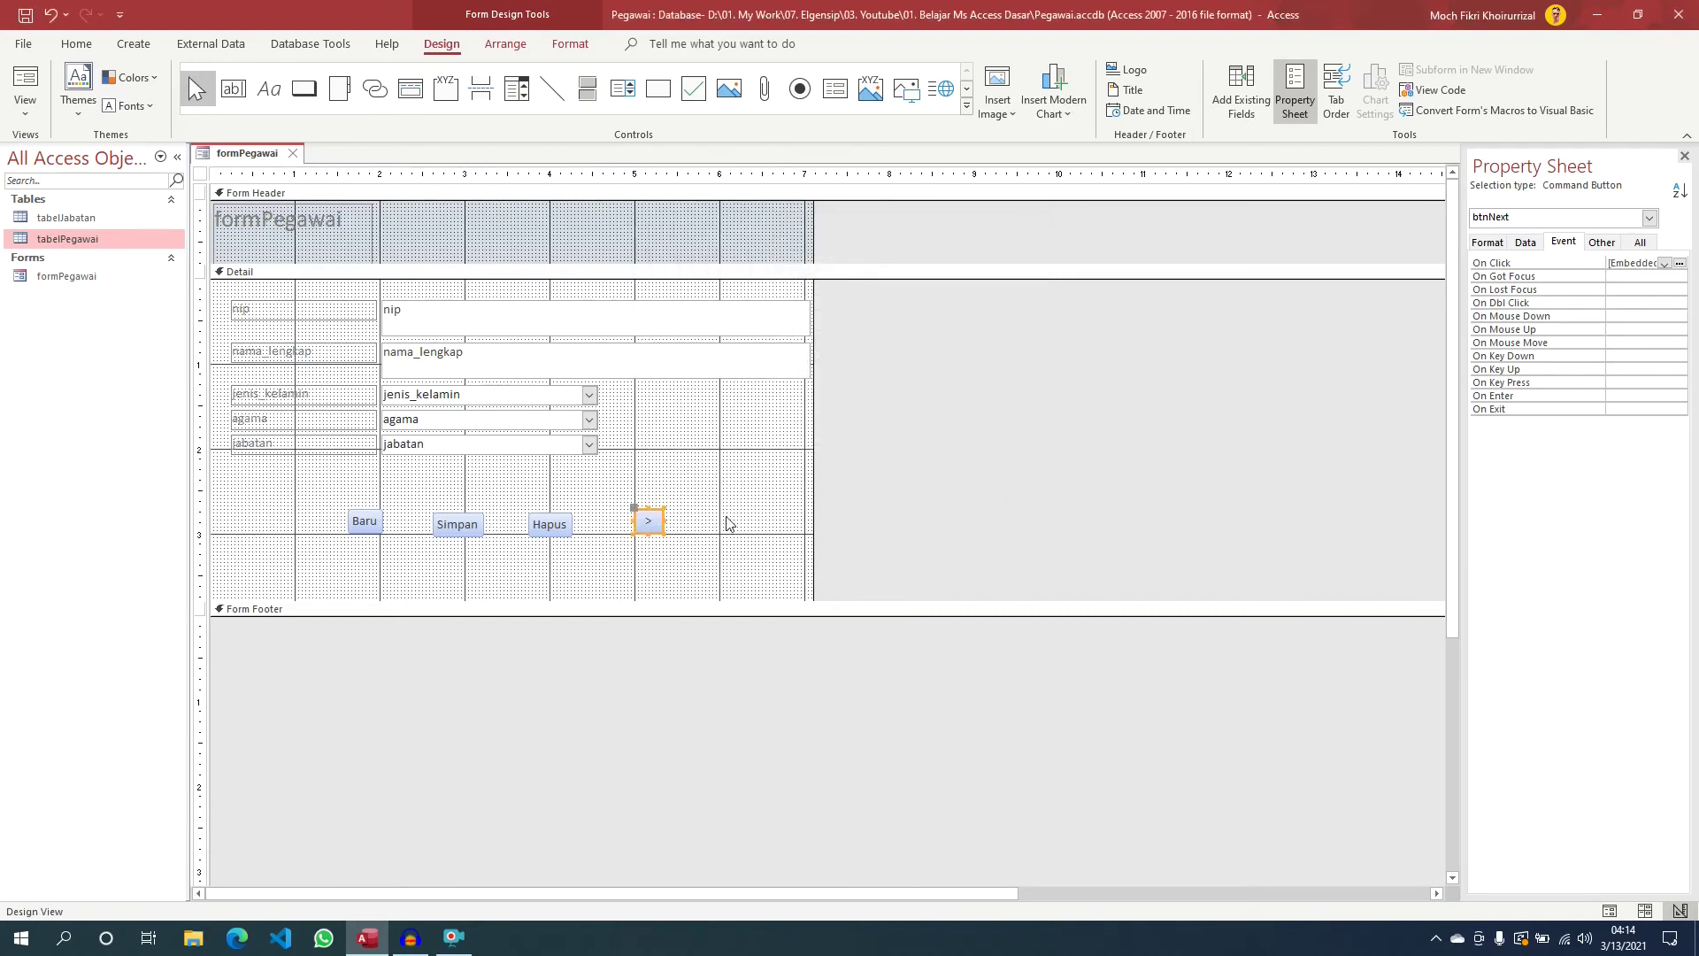
Place a command button before Baru in the Detail section and assign it the Go To Previous Record action from Record Navigation
{"action": "left_click", "coordinate": [304, 87]}
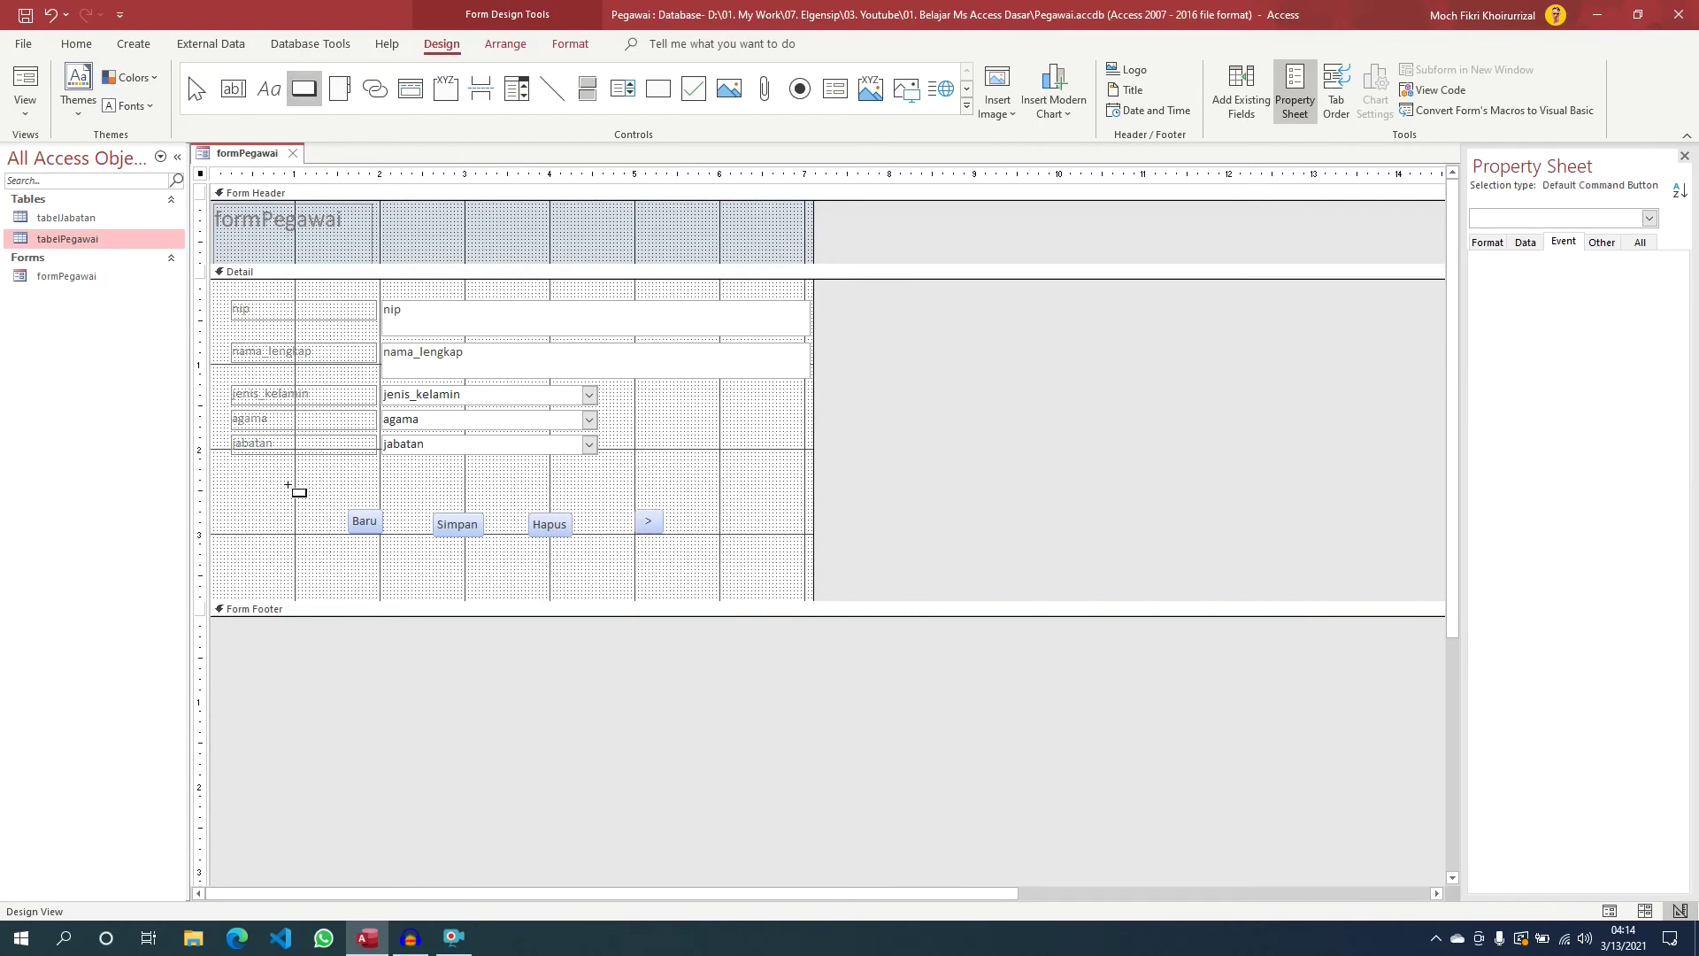
{"action": "left_click", "coordinate": [286, 528]}
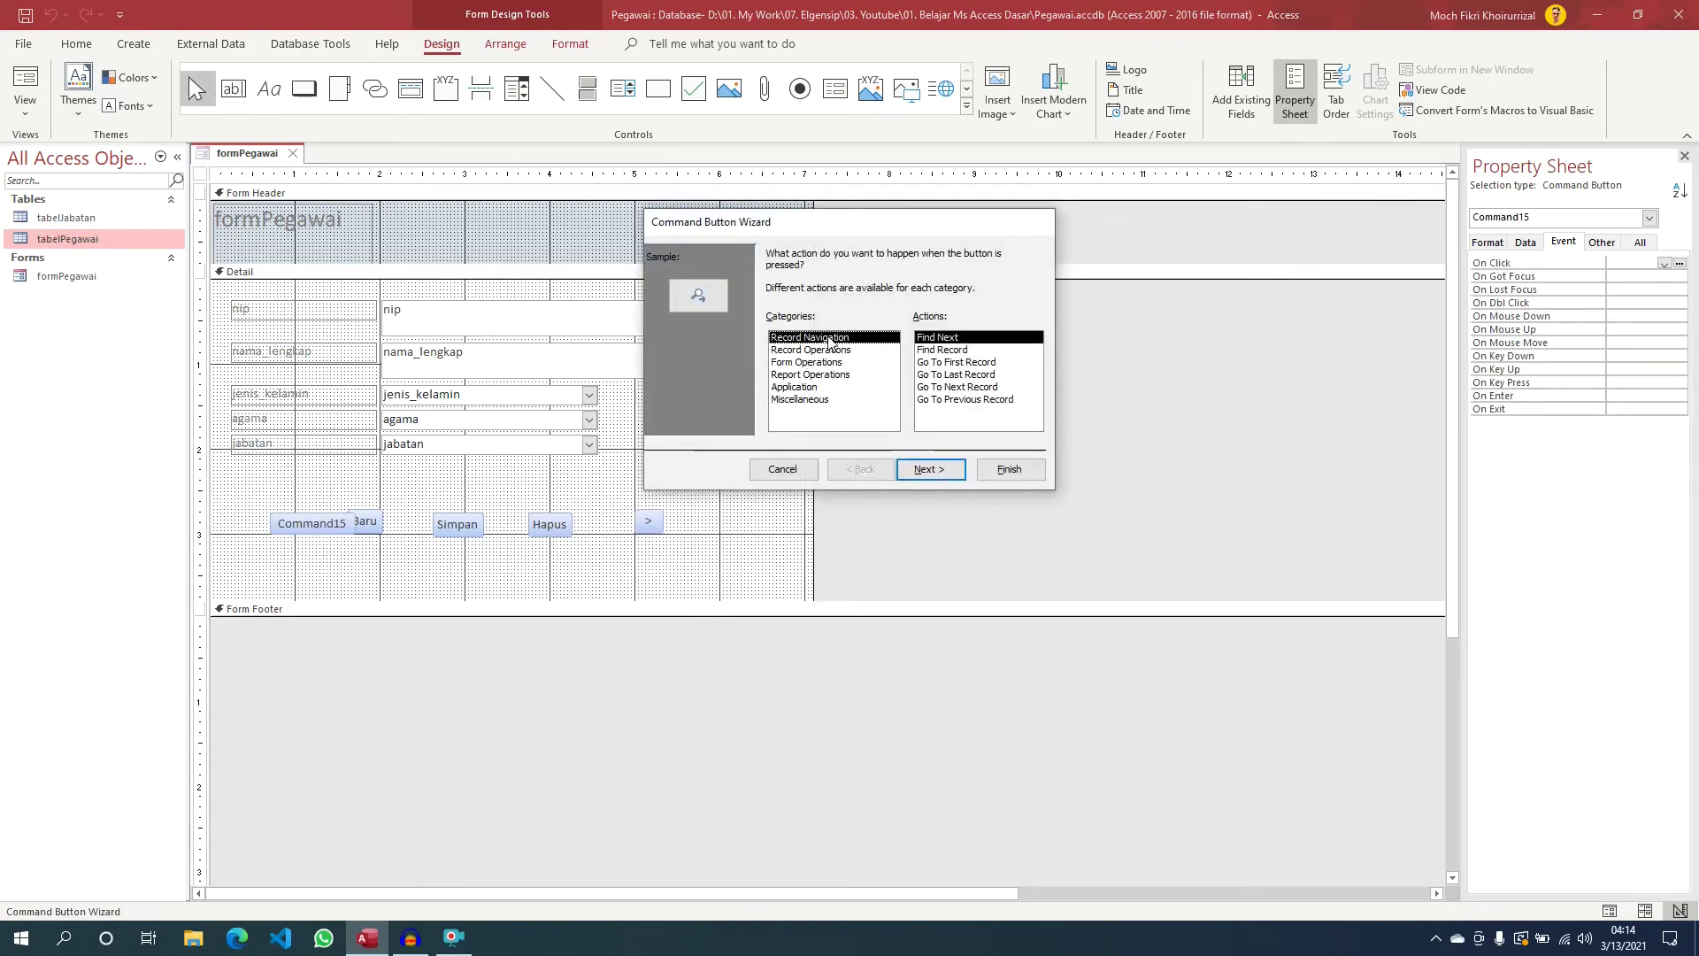
{"action": "left_click", "coordinate": [968, 399]}
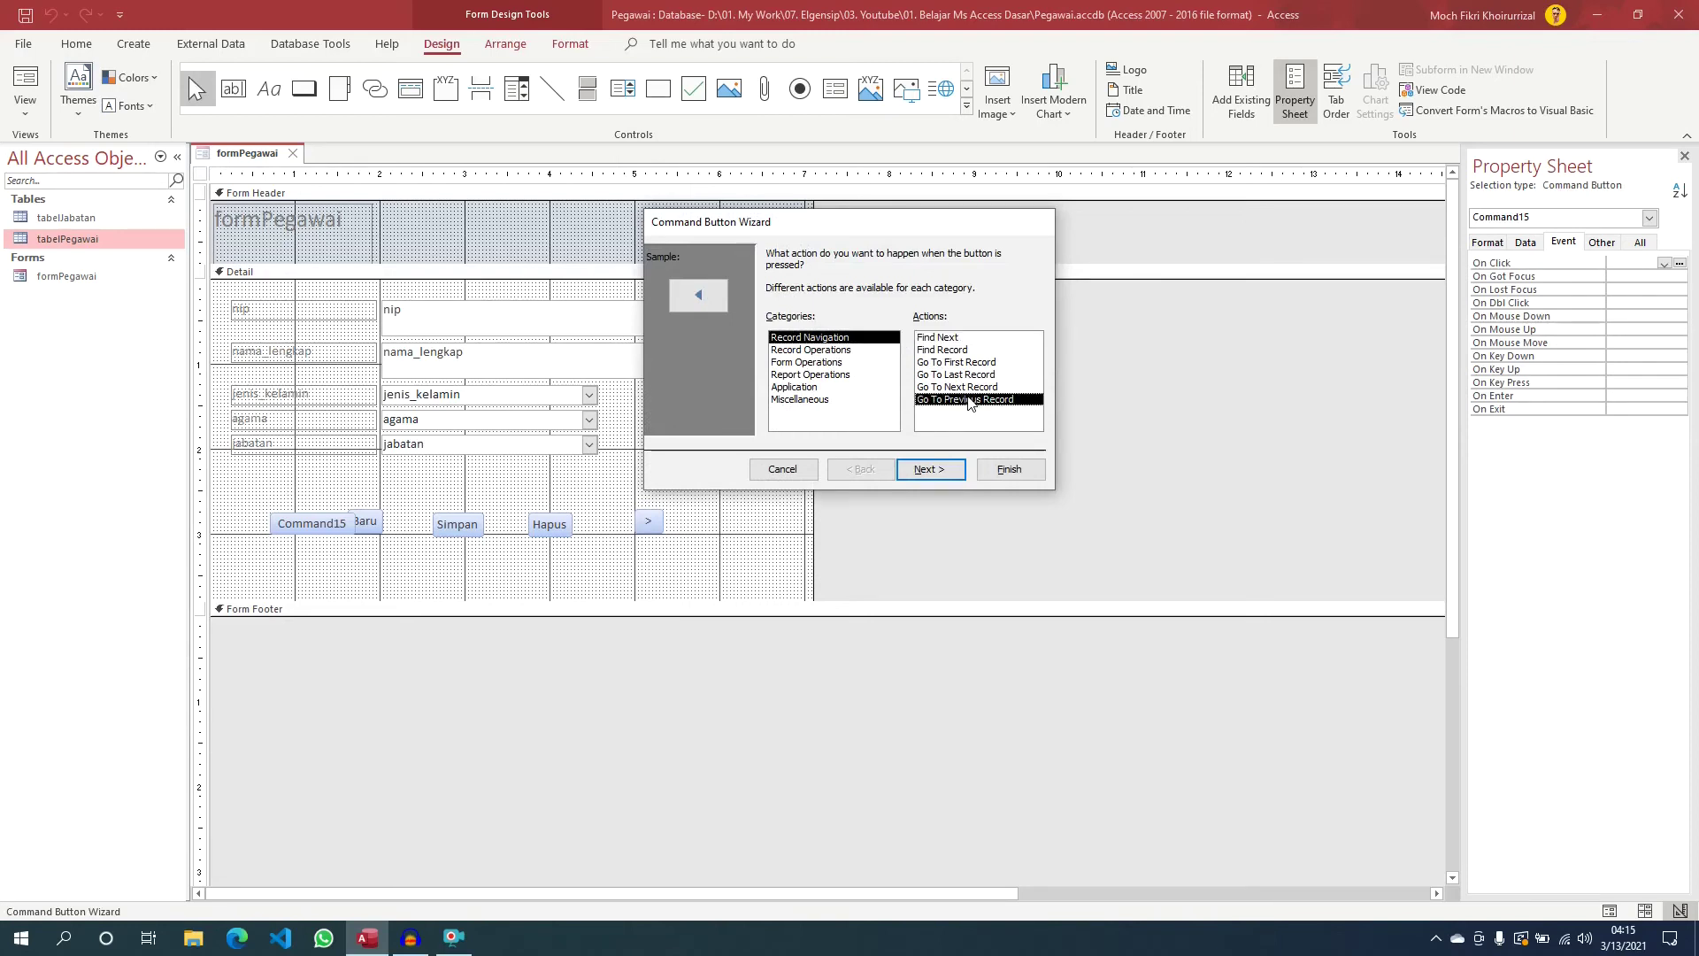
{"action": "left_click", "coordinate": [927, 466]}
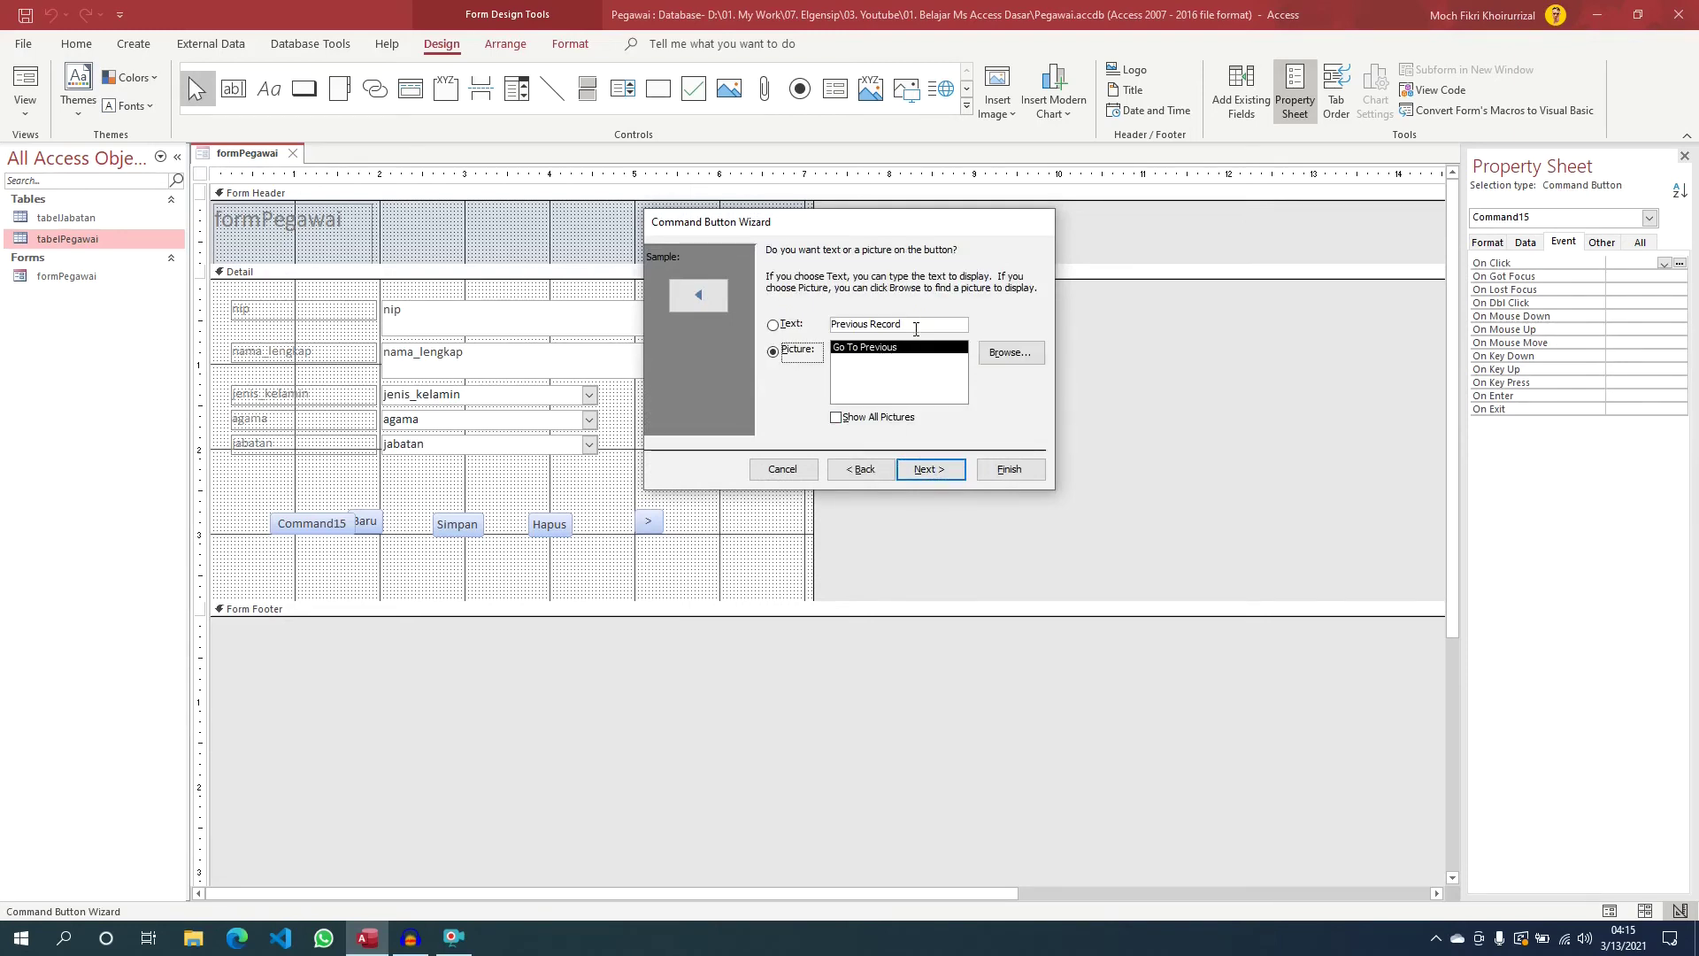
Give the previous-record button the text caption <, name it btnPrevious and finish the button wizard
{"action": "left_click_drag", "start_coordinate": [916, 329], "coordinate": [807, 329]}
{"action": "type", "text": "<"}
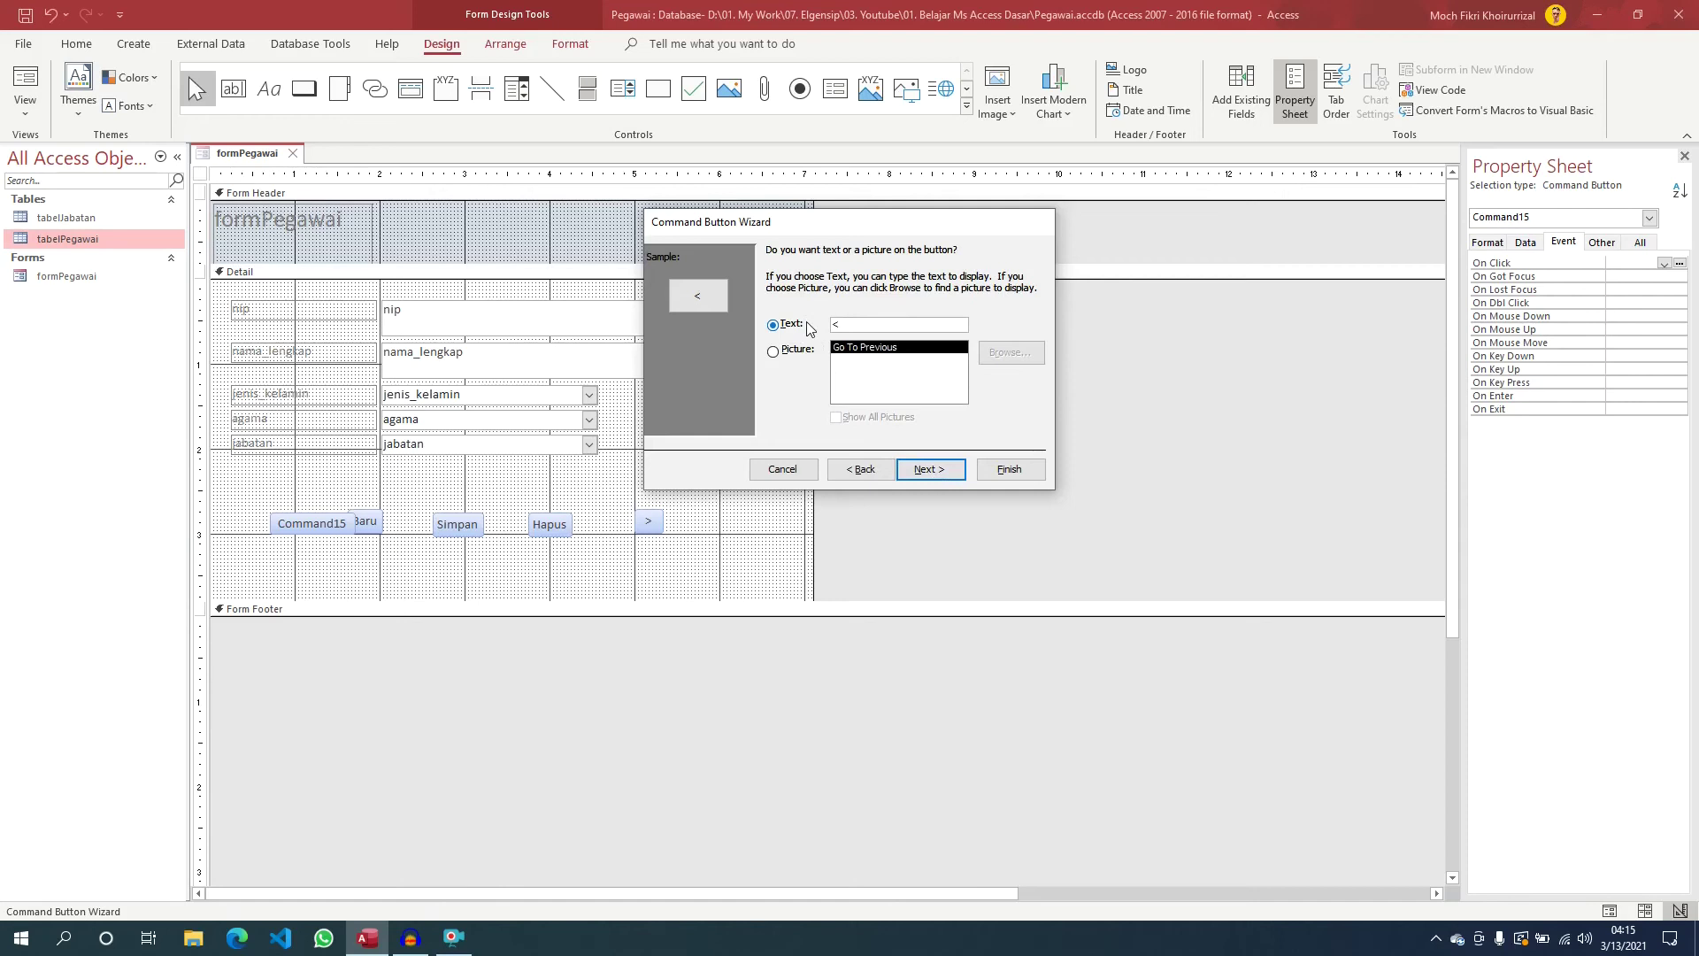
{"action": "left_click", "coordinate": [931, 476]}
{"action": "type", "text": "btnPrevious"}
{"action": "left_click", "coordinate": [1011, 470]}
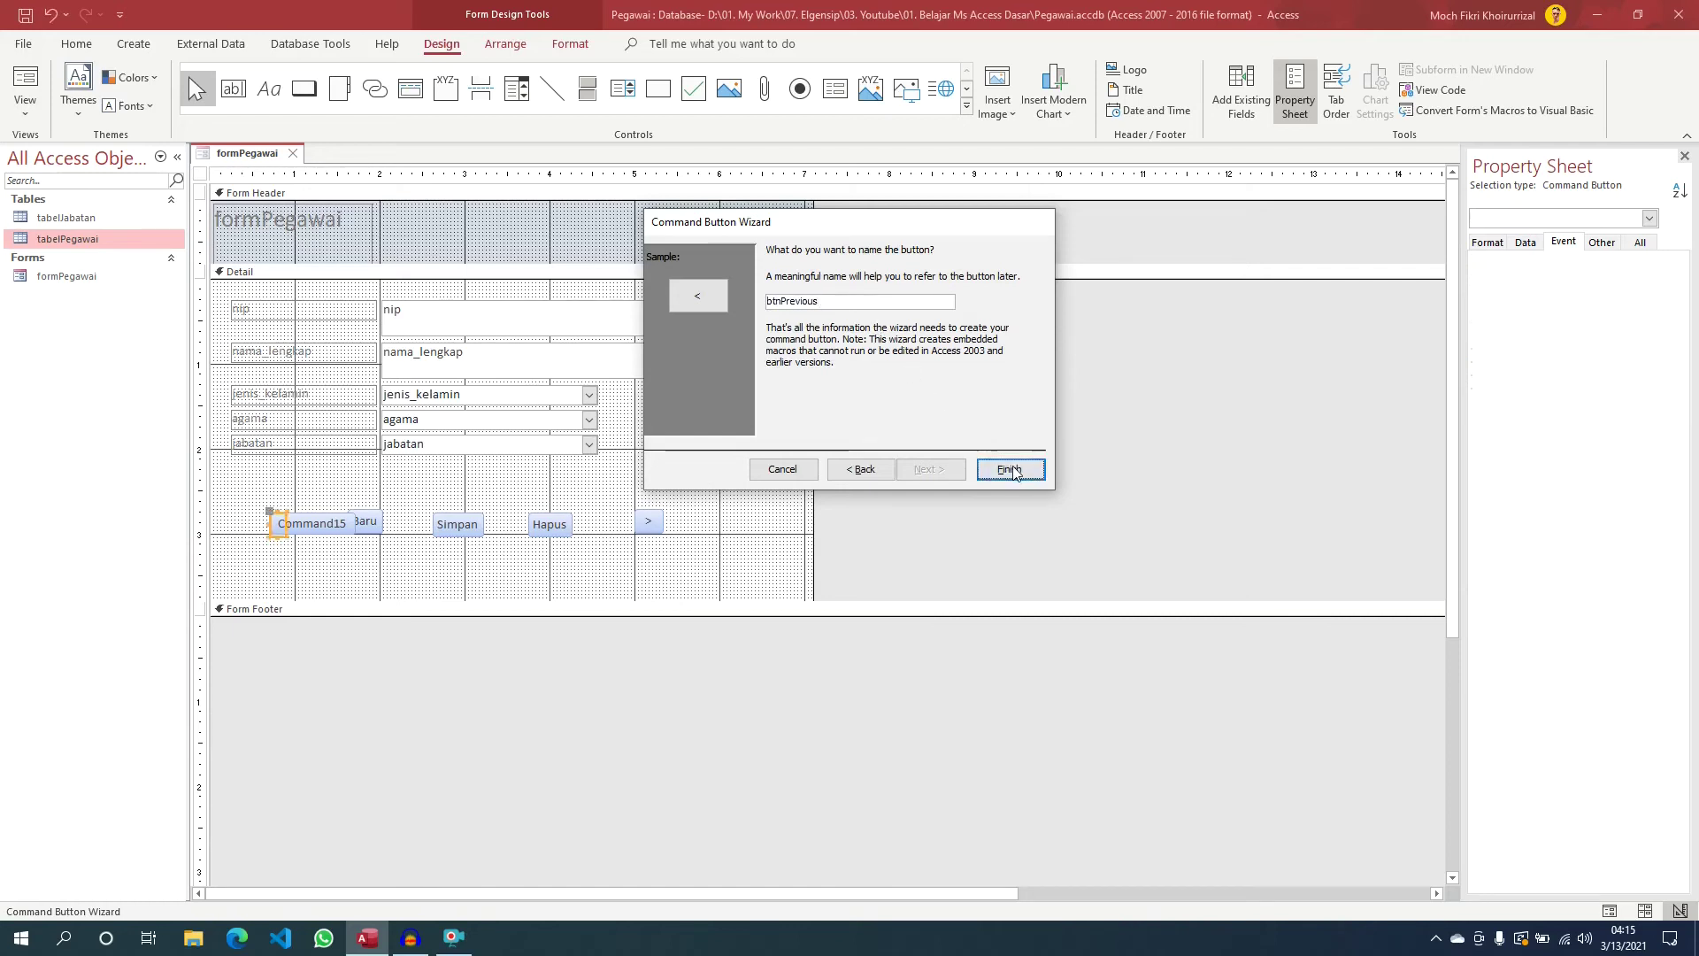
Widen the < button slightly in the Detail section
{"action": "left_click", "coordinate": [531, 575]}
{"action": "left_click", "coordinate": [281, 528]}
{"action": "left_click_drag", "start_coordinate": [286, 528], "coordinate": [295, 524]}
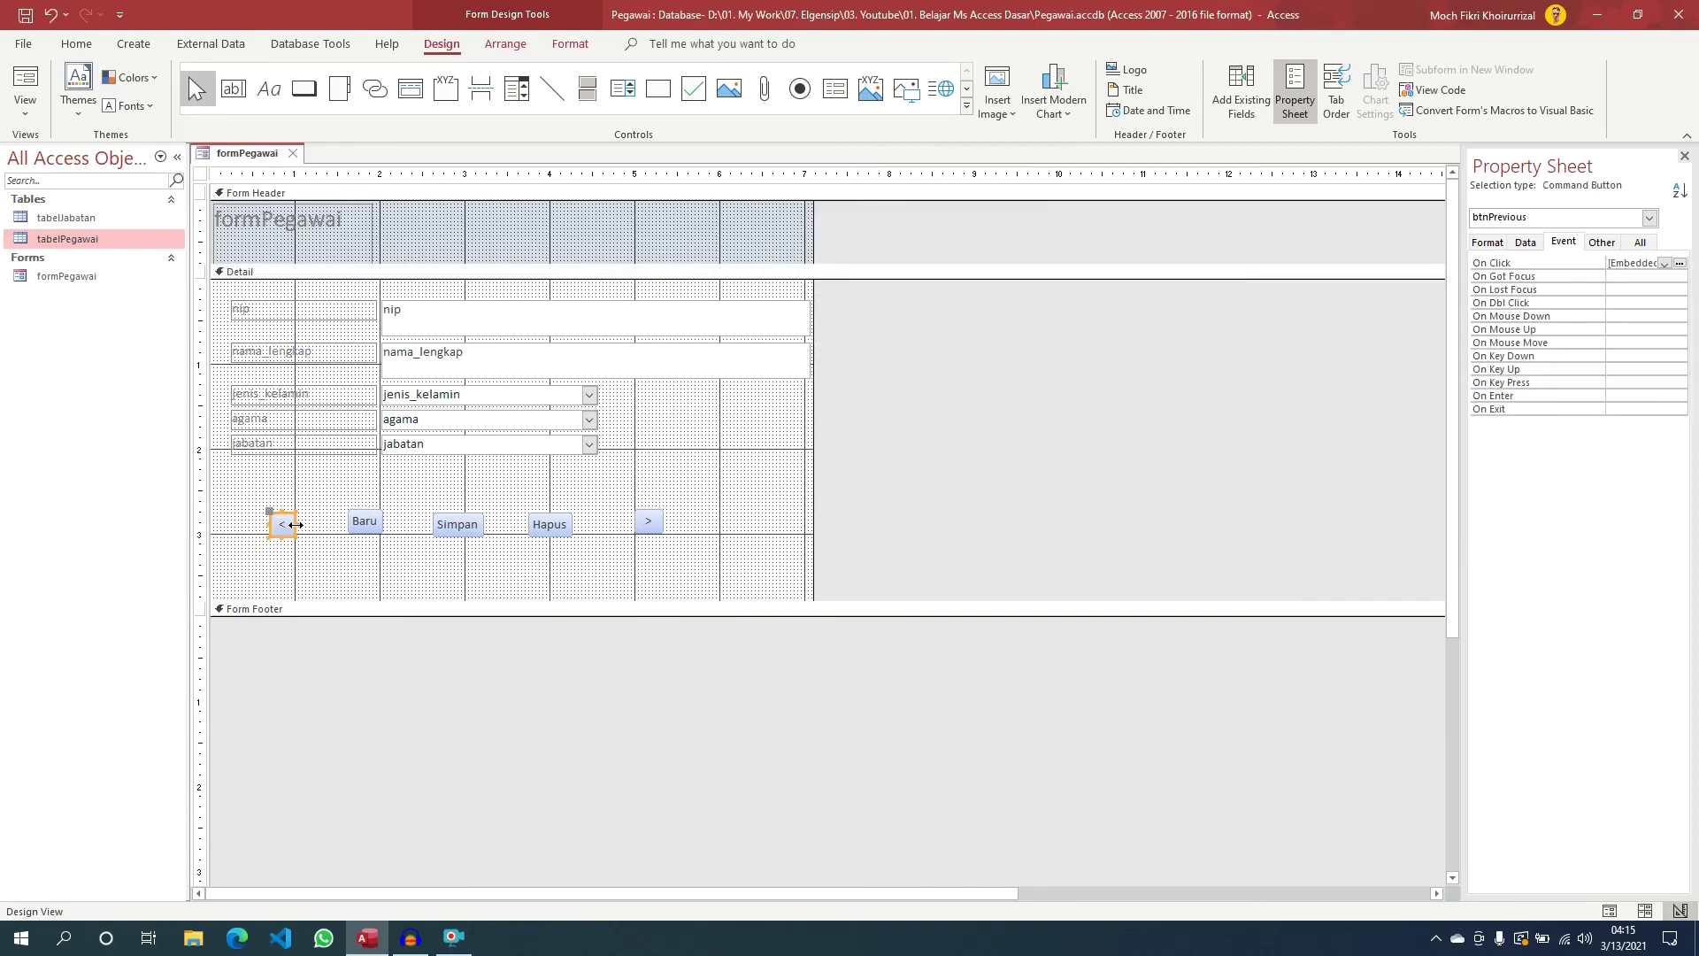
{"action": "left_click", "coordinate": [324, 550]}
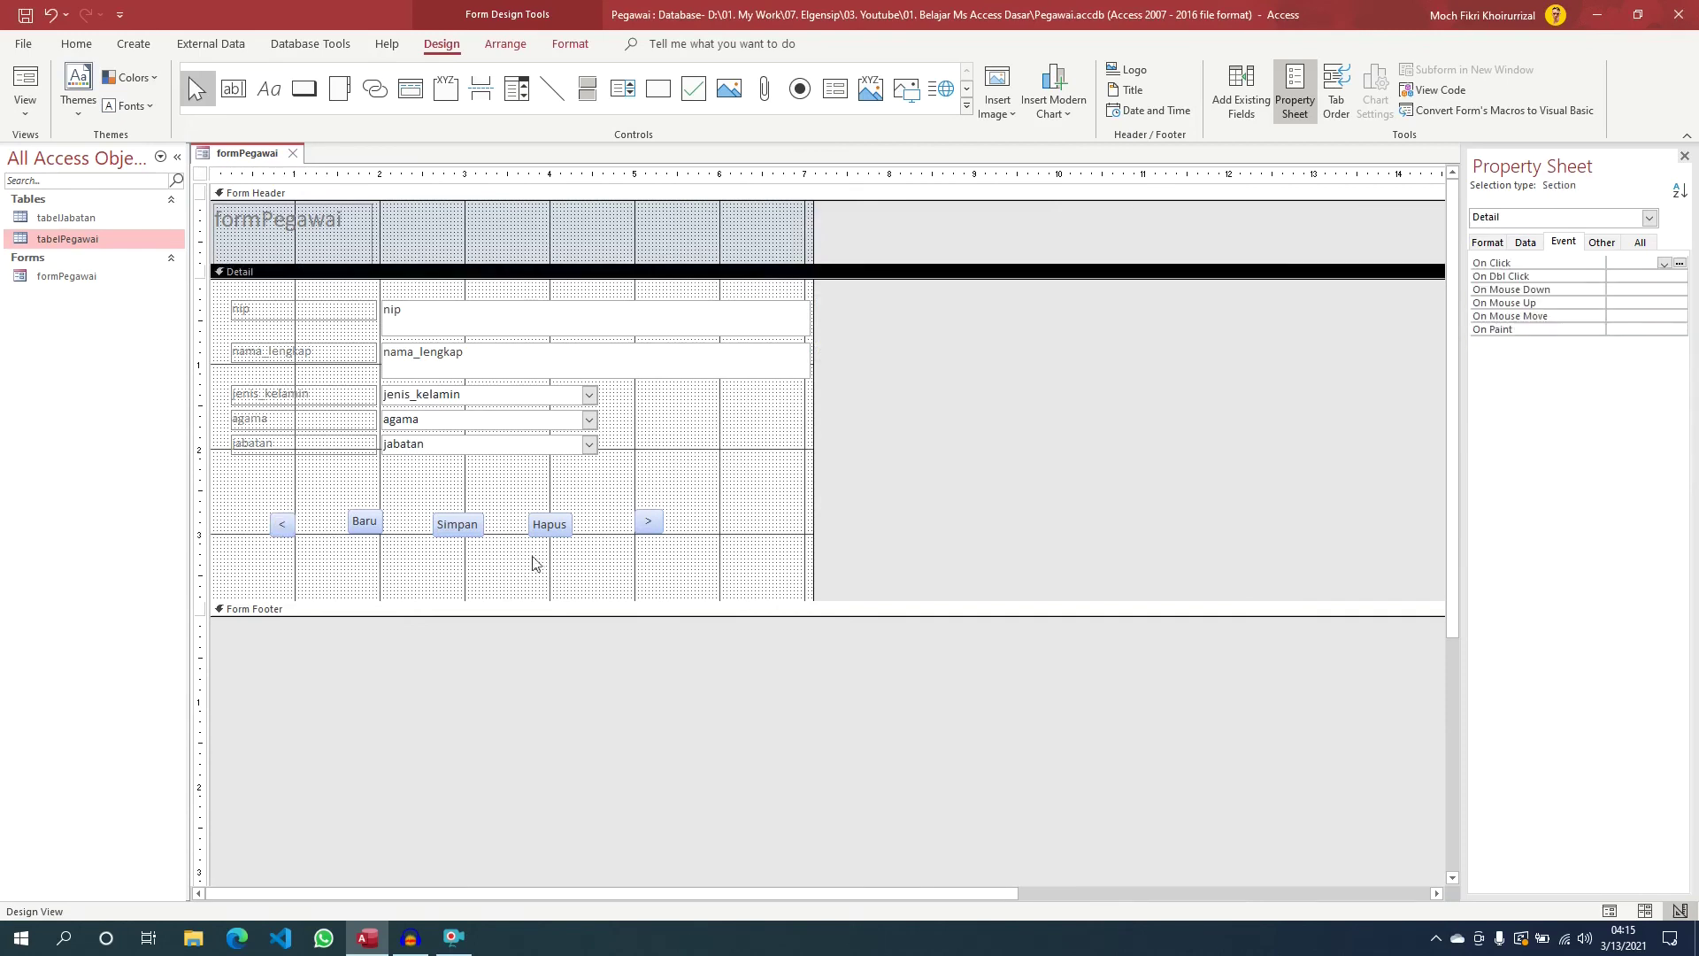
{"action": "left_click_drag", "start_coordinate": [247, 497], "coordinate": [694, 554]}
{"action": "left_click", "coordinate": [751, 561]}
{"action": "left_click", "coordinate": [285, 526]}
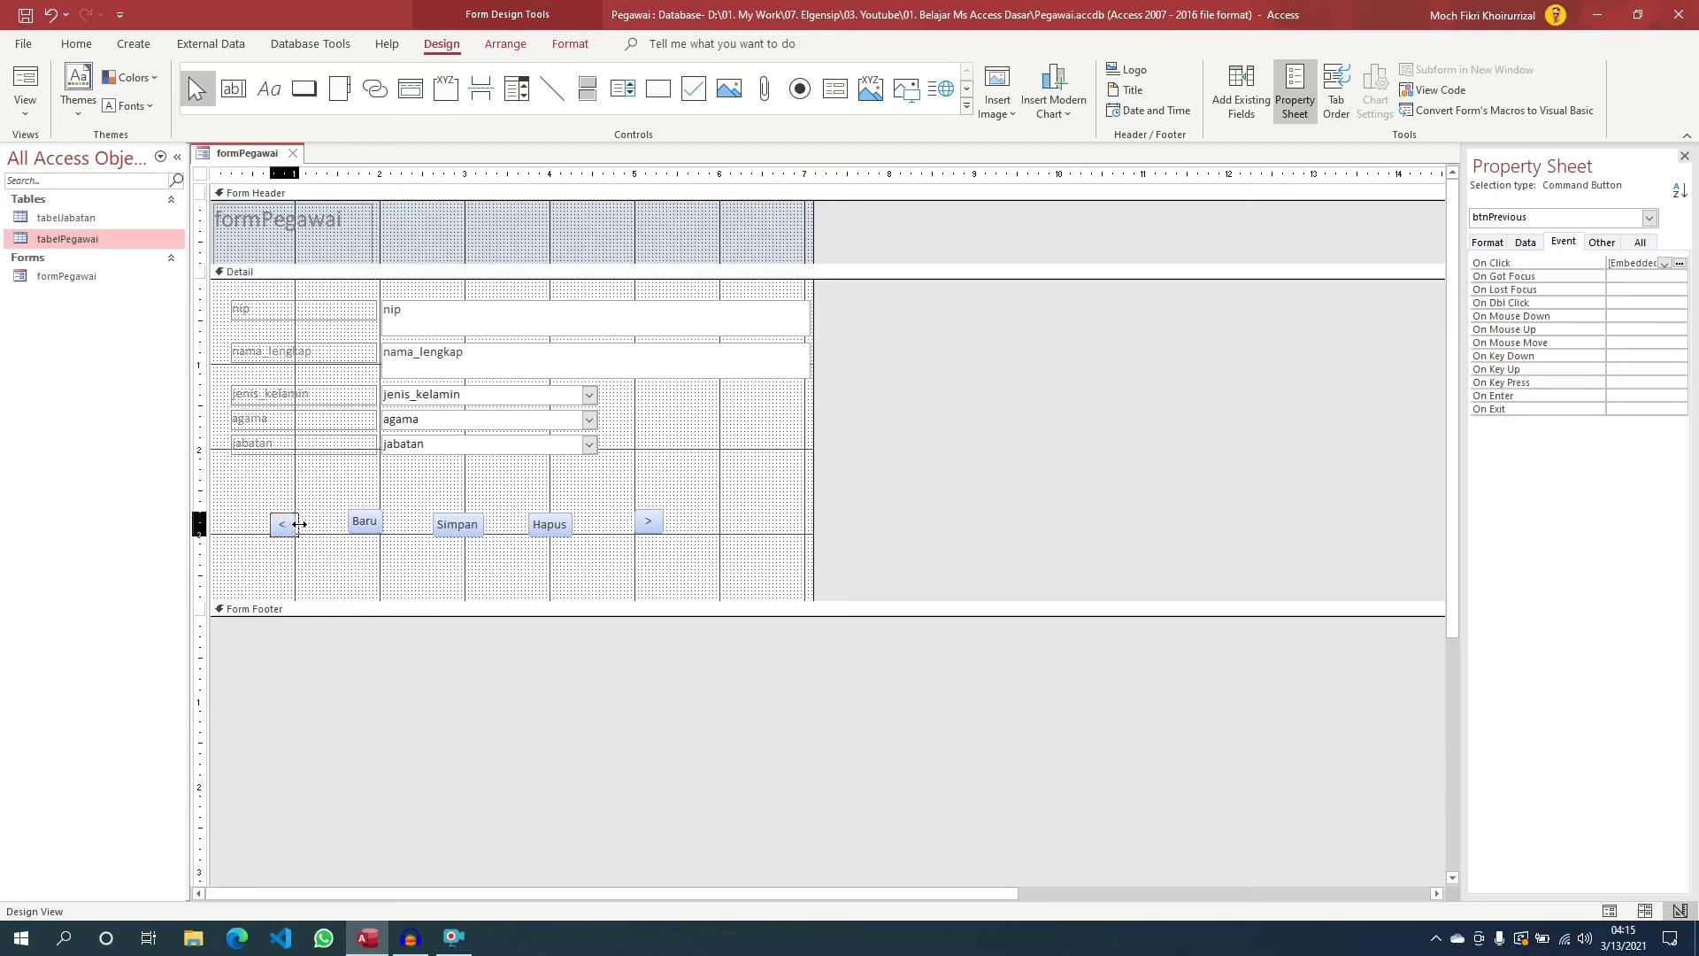
{"action": "left_click", "coordinate": [400, 567]}
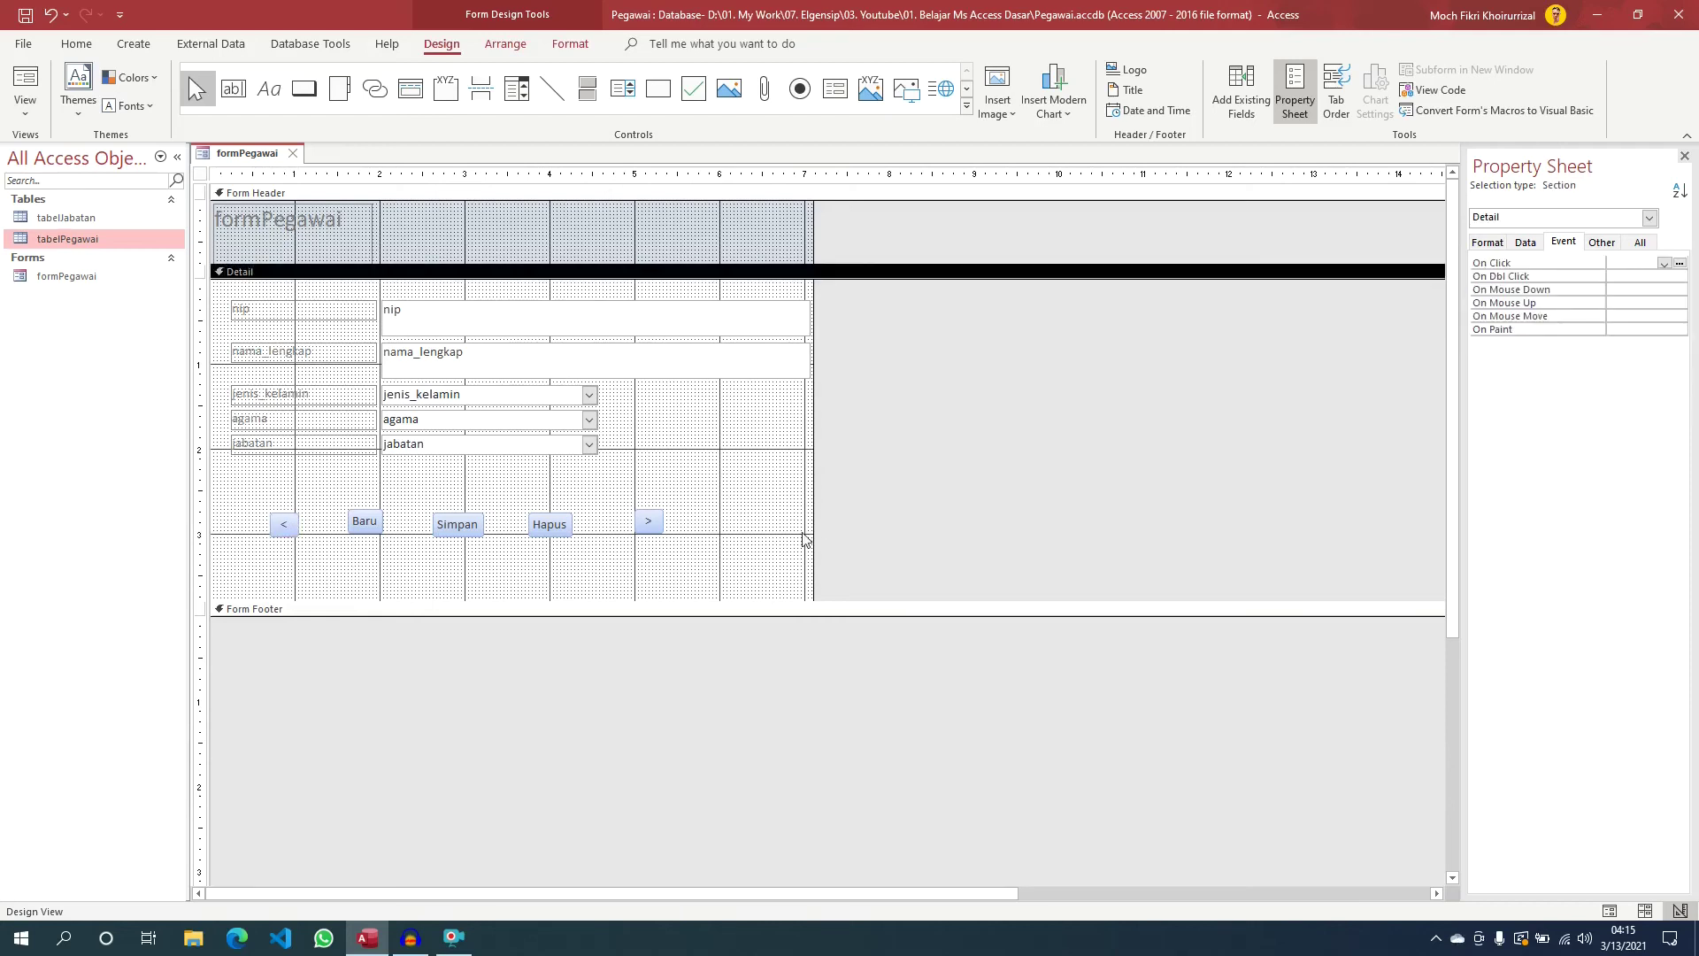
Line up the <, Baru, Simpan, Hapus and > buttons close together in one level row
{"action": "left_click_drag", "start_coordinate": [285, 529], "coordinate": [328, 523]}
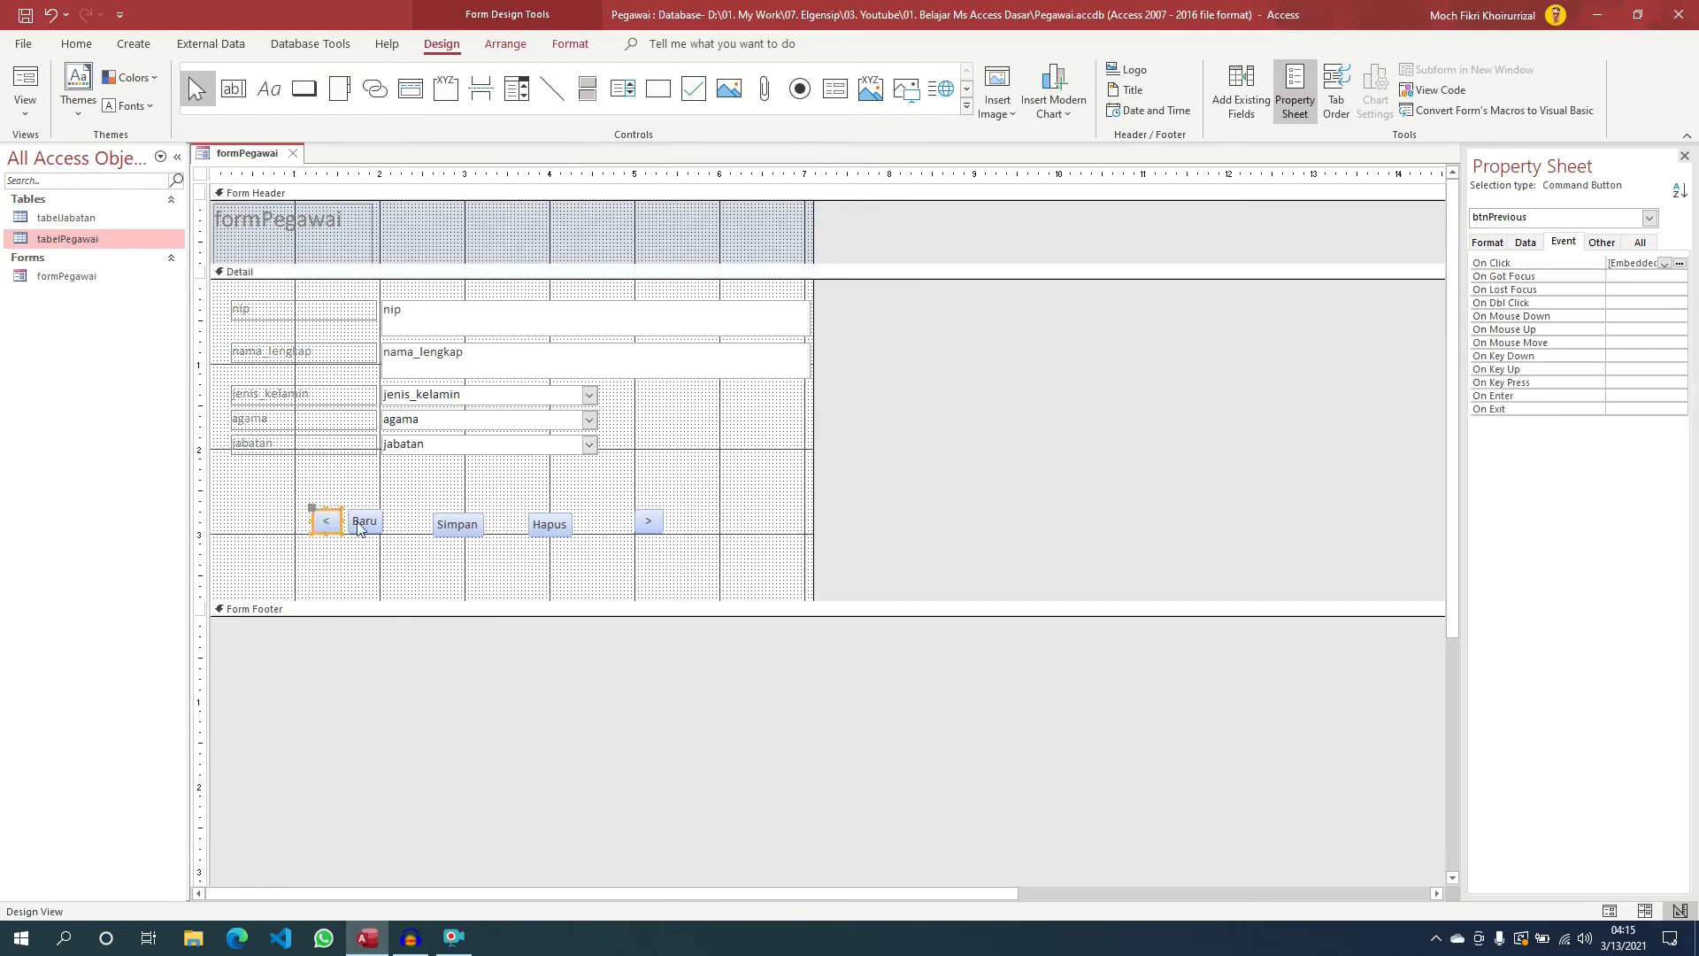
{"action": "left_click_drag", "start_coordinate": [457, 526], "coordinate": [407, 522]}
{"action": "left_click_drag", "start_coordinate": [547, 526], "coordinate": [461, 523]}
{"action": "mouse_move", "coordinate": [649, 522]}
{"action": "left_mouse_down"}
{"action": "mouse_move", "coordinate": [468, 522]}
{"action": "mouse_move", "coordinate": [513, 521]}
{"action": "left_mouse_up"}
{"action": "left_click", "coordinate": [559, 529]}
{"action": "left_click", "coordinate": [513, 522]}
{"action": "left_click", "coordinate": [490, 525]}
{"action": "left_click", "coordinate": [523, 558]}
{"action": "left_click", "coordinate": [513, 521]}
{"action": "left_click", "coordinate": [581, 561]}
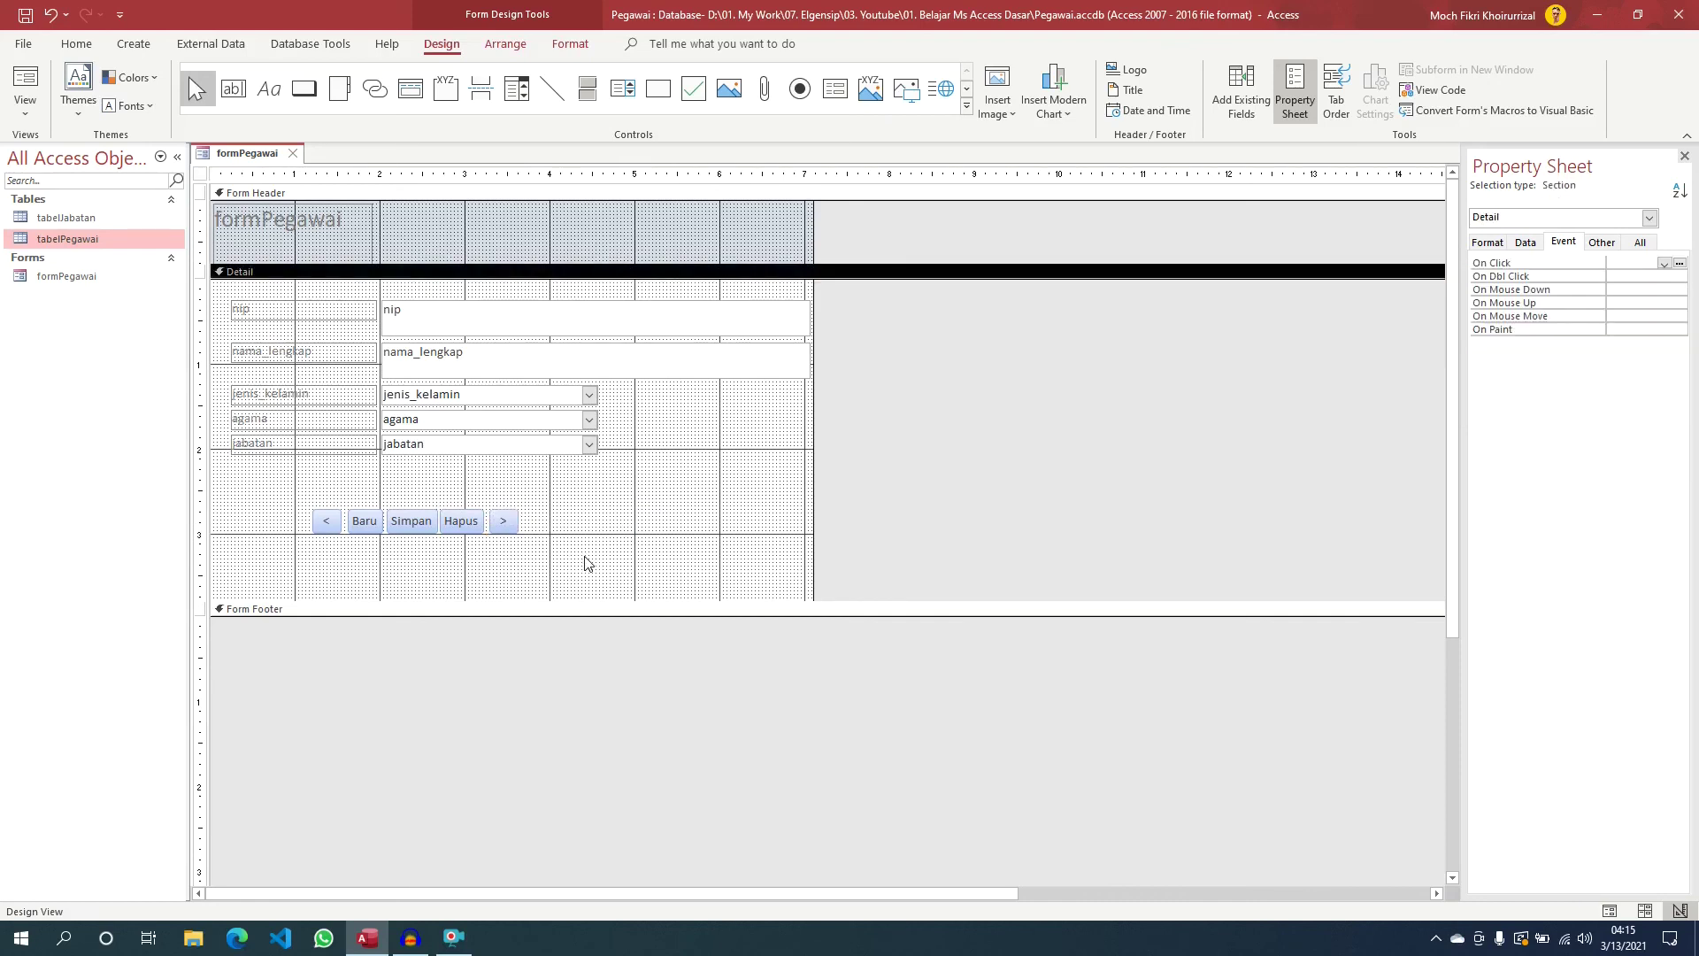
Move the whole button row up and to the right beneath the jabatan field, and narrow the nip and nama_lengkap text boxes
{"action": "left_click_drag", "start_coordinate": [539, 556], "coordinate": [257, 485]}
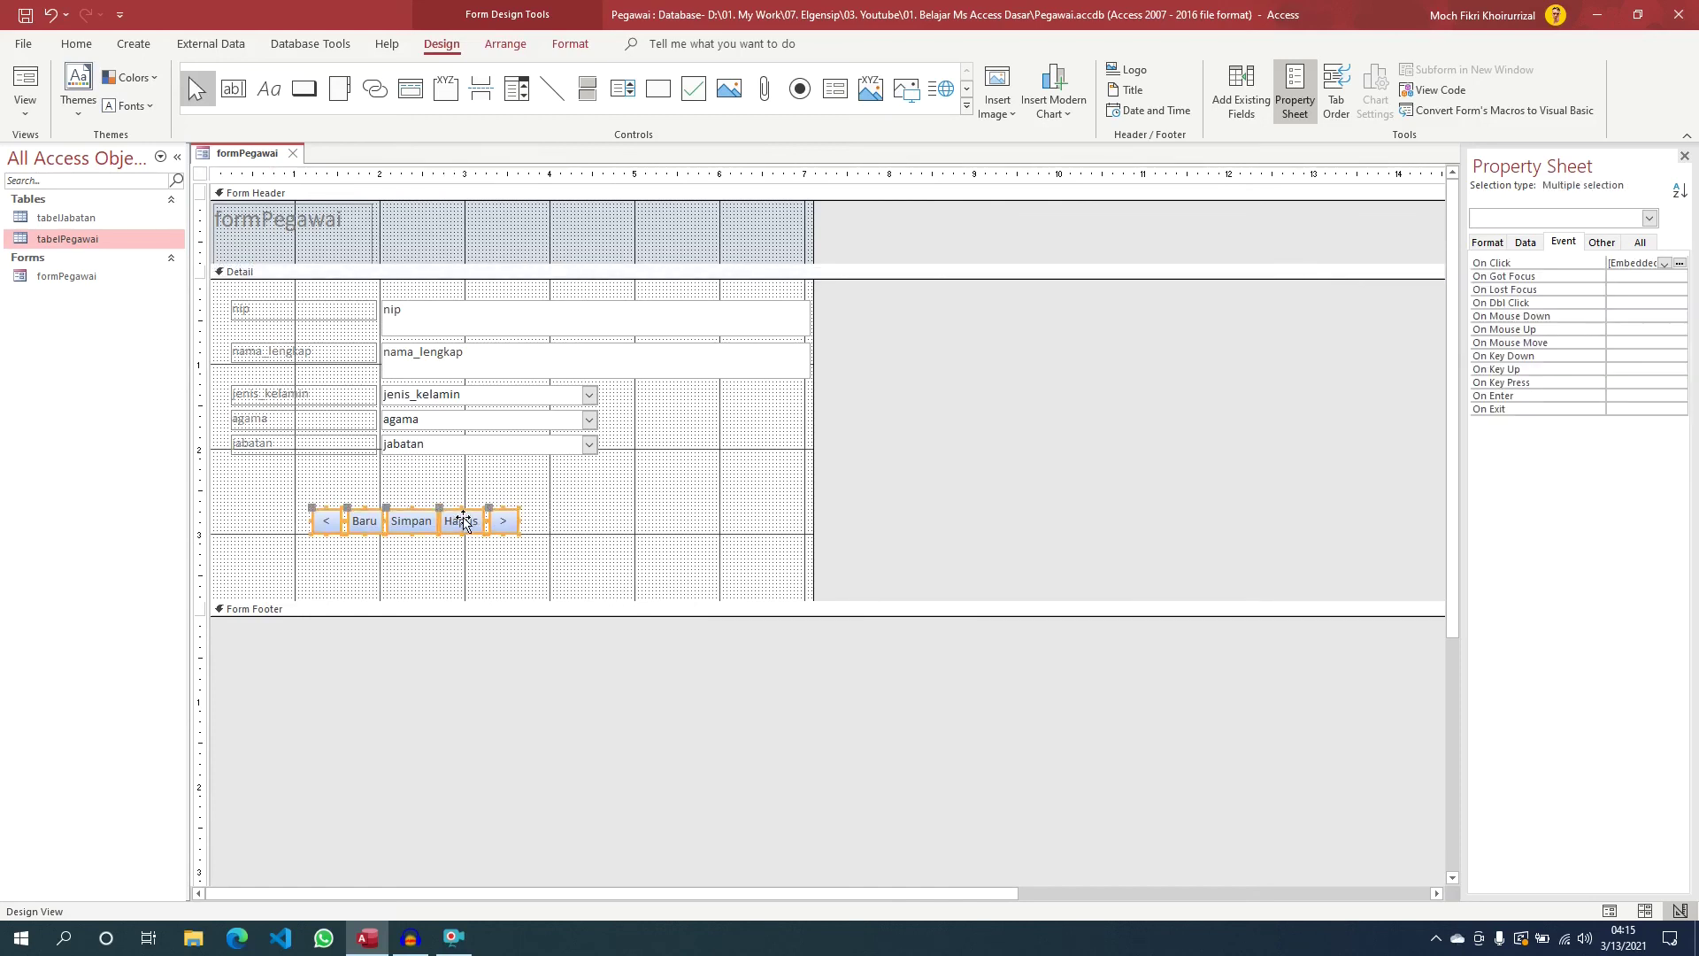
{"action": "left_click_drag", "start_coordinate": [464, 520], "coordinate": [549, 493]}
{"action": "left_click", "coordinate": [713, 506]}
{"action": "left_click_drag", "start_coordinate": [785, 420], "coordinate": [655, 319]}
{"action": "left_click", "coordinate": [650, 549]}
Shift all fields, labels and buttons slightly down and right together, and reduce the Detail section's height
{"action": "left_click_drag", "start_coordinate": [690, 547], "coordinate": [329, 325]}
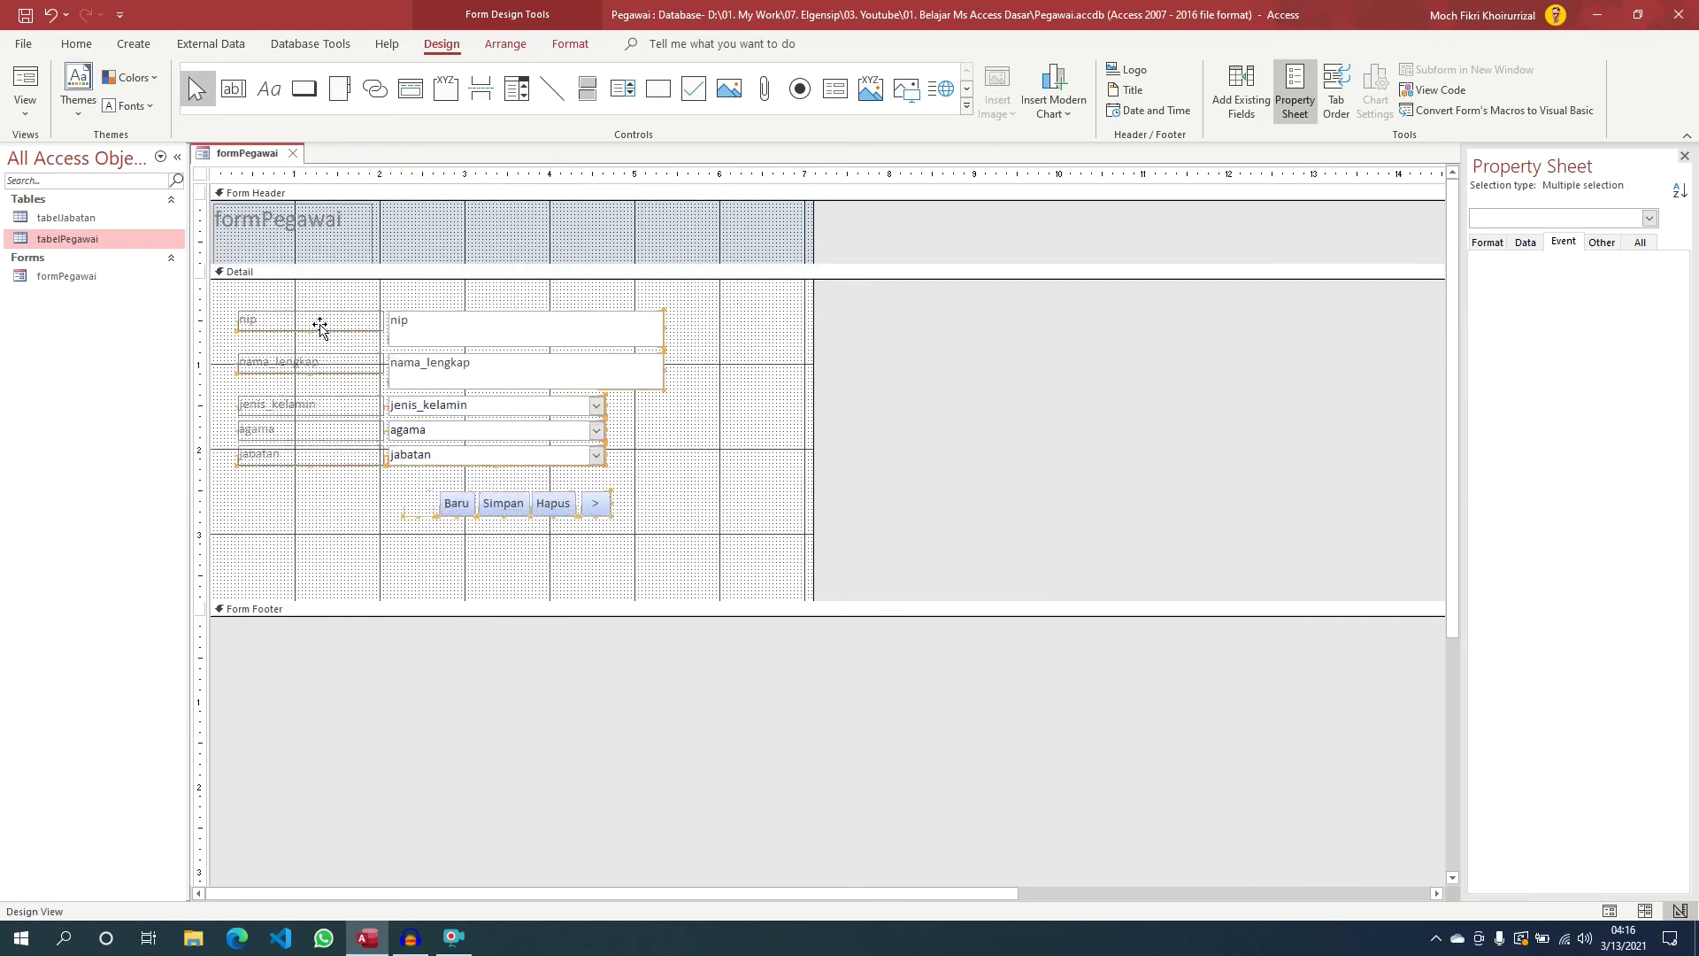
{"action": "left_click", "coordinate": [676, 521]}
{"action": "left_click_drag", "start_coordinate": [574, 601], "coordinate": [566, 573]}
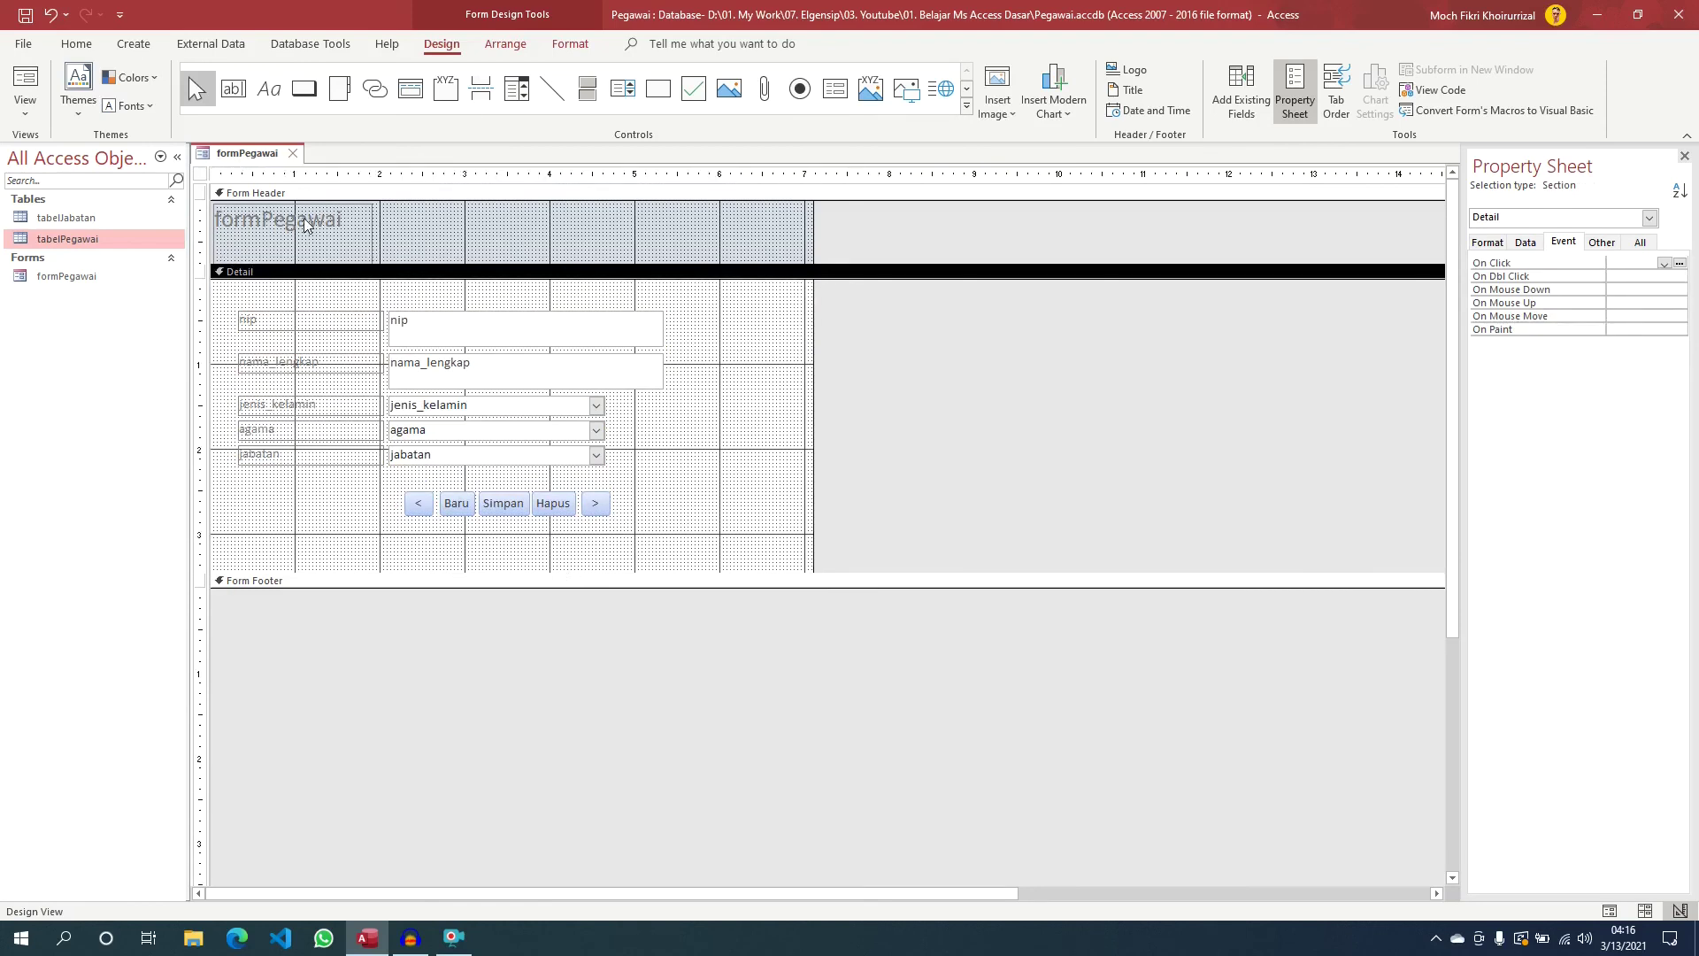
Change the form header title to Data Pegawai
{"action": "left_click", "coordinate": [279, 212]}
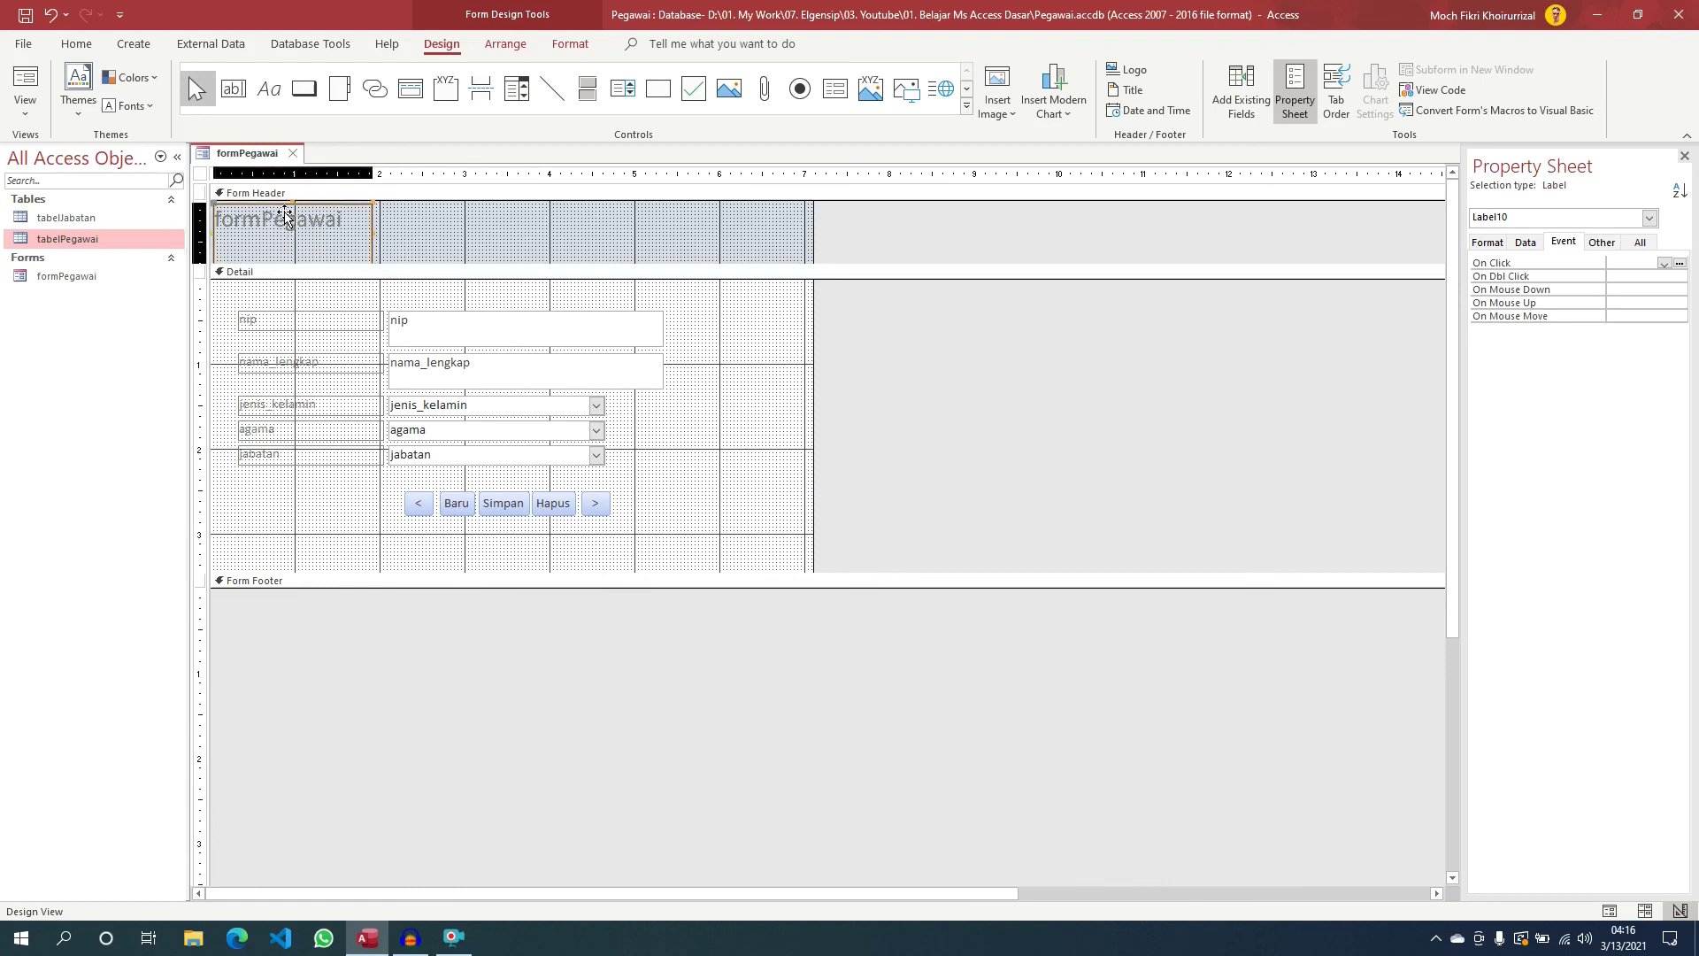
{"action": "left_click", "coordinate": [280, 212]}
{"action": "key", "text": "ctrl+a"}
{"action": "key", "text": "Caps_Lock"}
{"action": "key", "text": "Caps_Lock"}
{"action": "type", "text": "Data Pegawa"}
{"action": "left_click", "coordinate": [788, 394]}
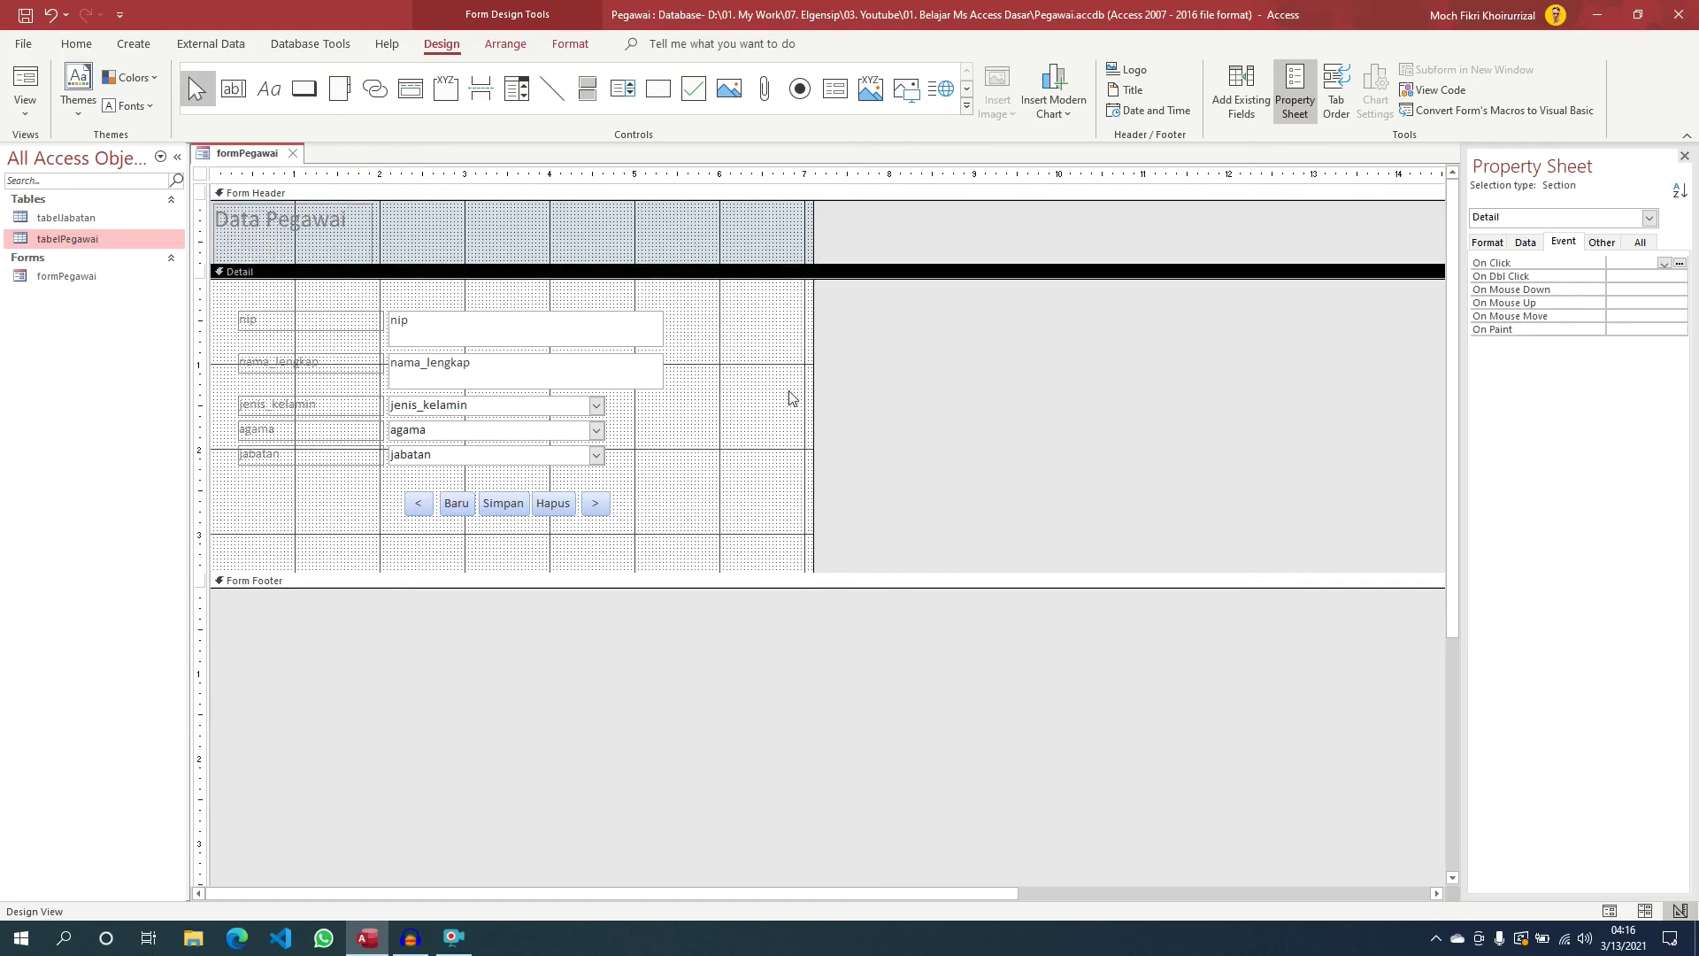
Shrink the Data Pegawai title label to fit its text and position it in the header centred above the fields
{"action": "left_click", "coordinate": [347, 241]}
{"action": "left_click_drag", "start_coordinate": [293, 207], "coordinate": [536, 234]}
{"action": "left_click", "coordinate": [321, 299]}
{"action": "left_click", "coordinate": [680, 299]}
{"action": "left_click", "coordinate": [530, 231]}
{"action": "left_click", "coordinate": [782, 464]}
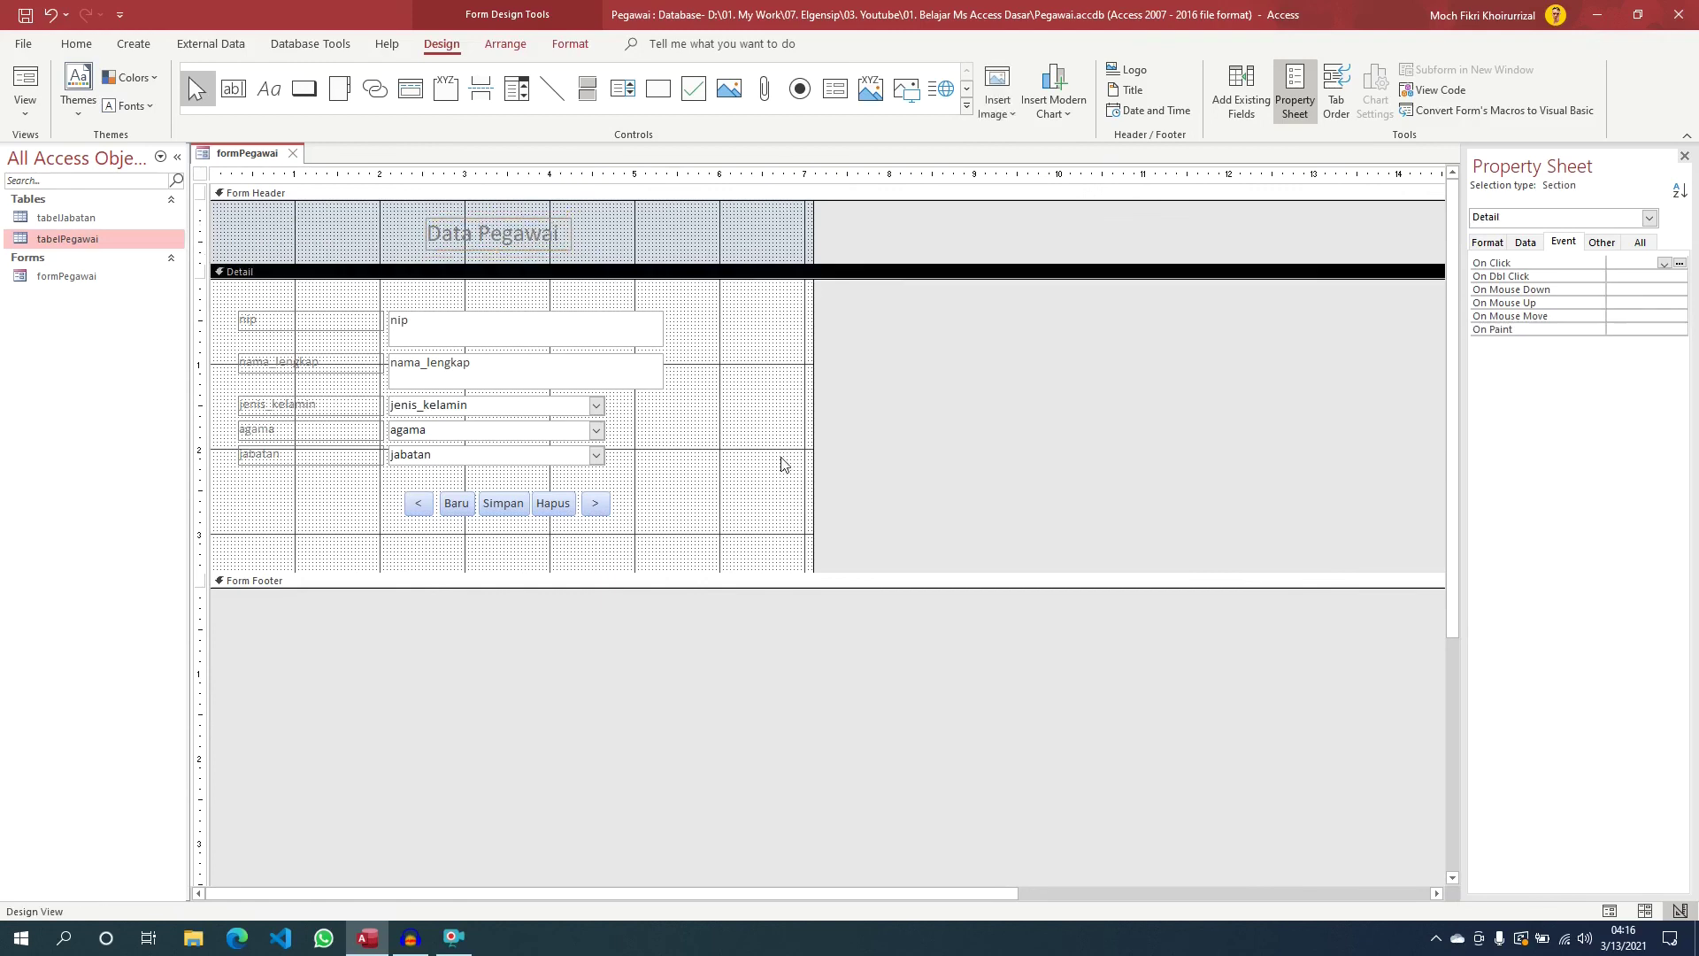
Switch the form to Form View and test the Baru, < and > buttons by moving between records
{"action": "right_click", "coordinate": [237, 152]}
{"action": "left_click", "coordinate": [296, 244]}
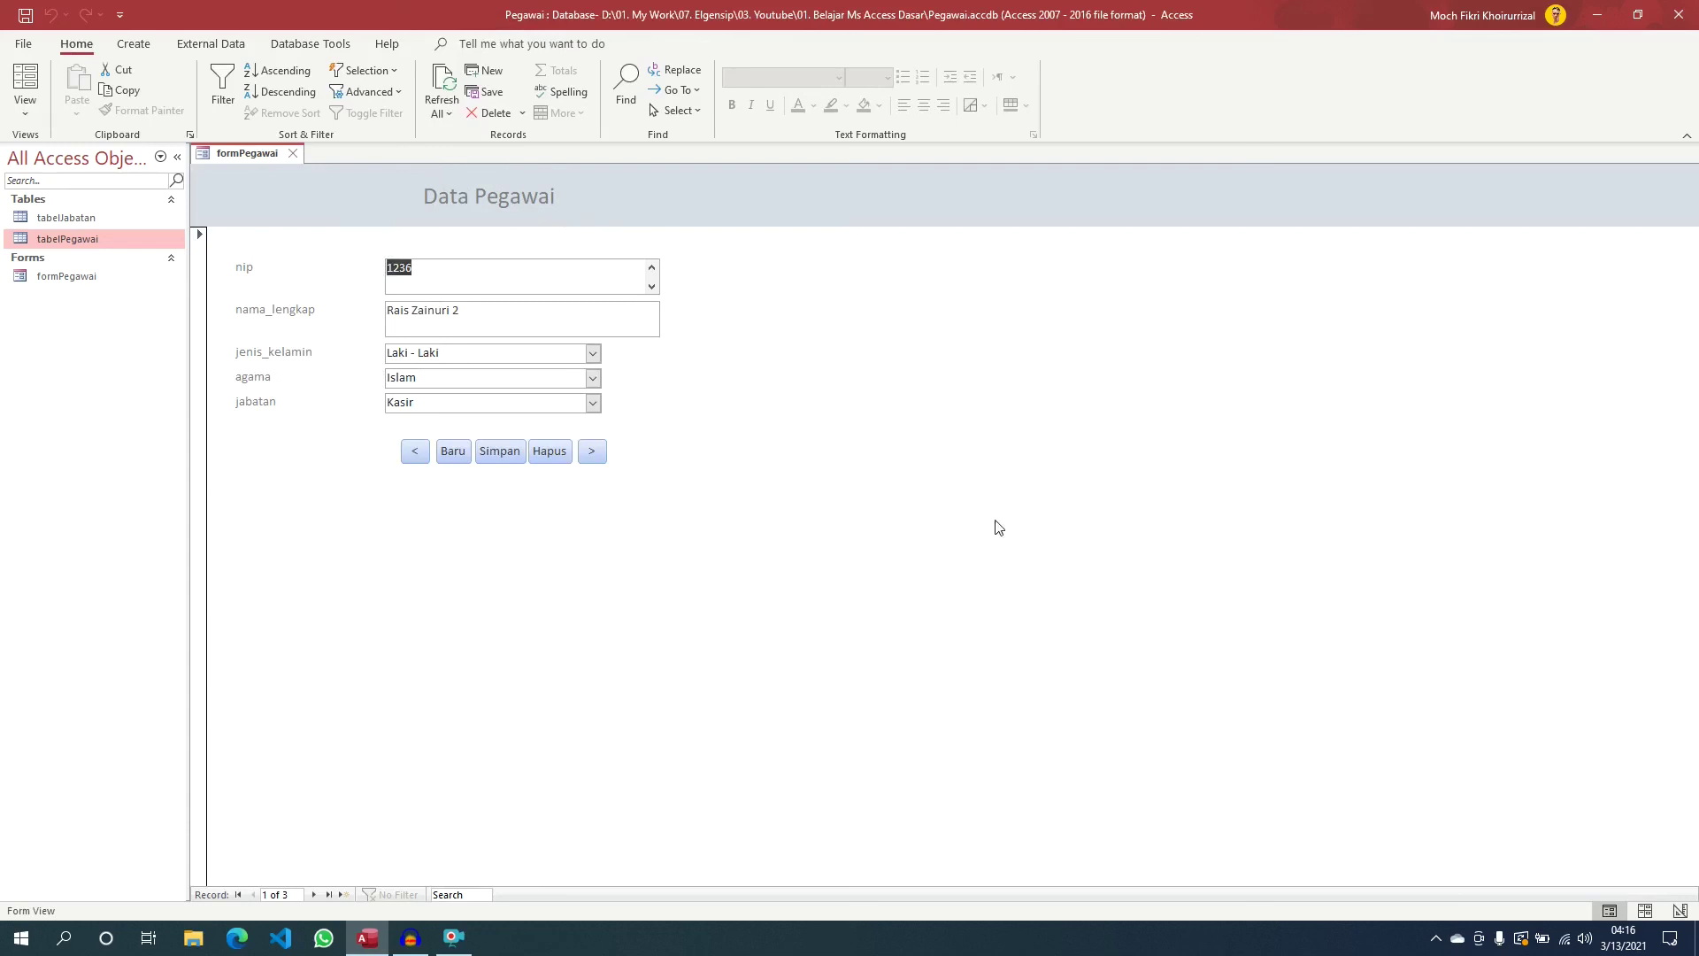
{"action": "left_click", "coordinate": [452, 453]}
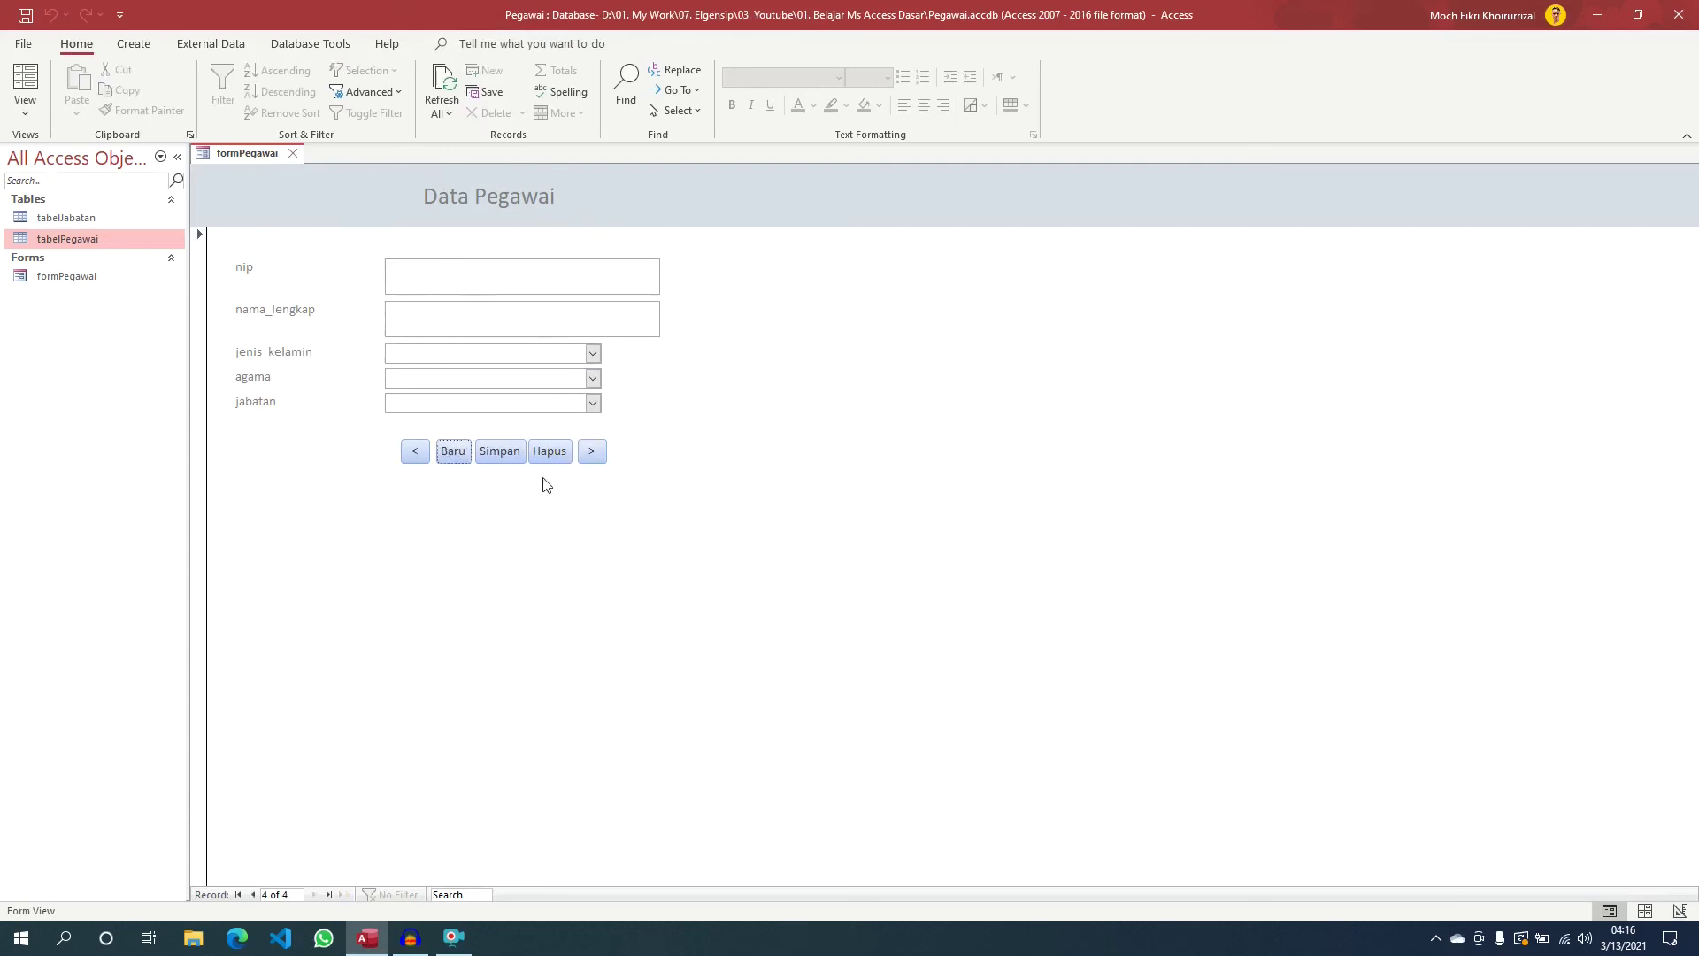
{"action": "left_click", "coordinate": [416, 454]}
{"action": "left_click", "coordinate": [591, 453]}
{"action": "left_click", "coordinate": [423, 456]}
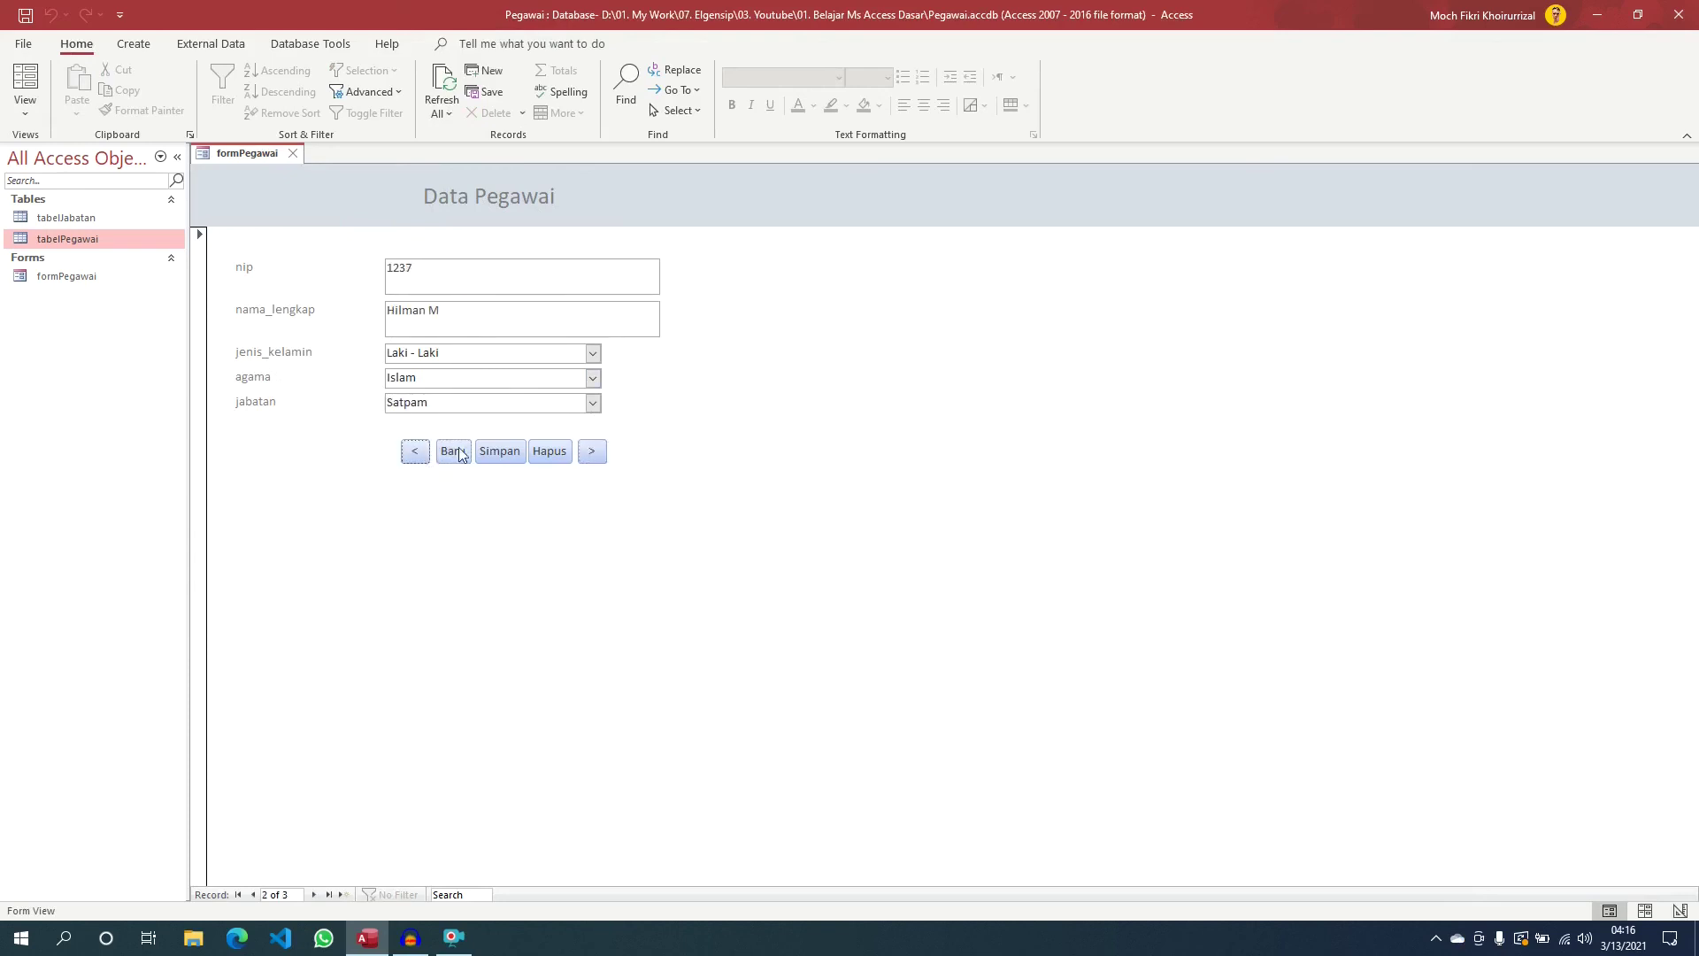